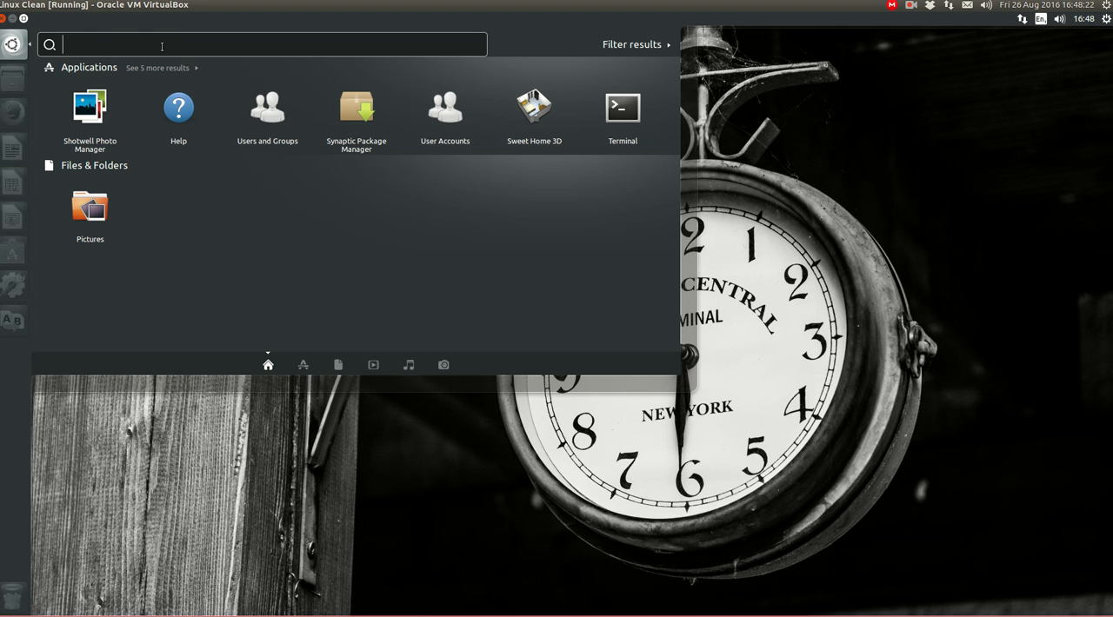
Search the applications for "photo", launch Shotwell Photo Manager and move its window toward the middle of the desktop
type("p")
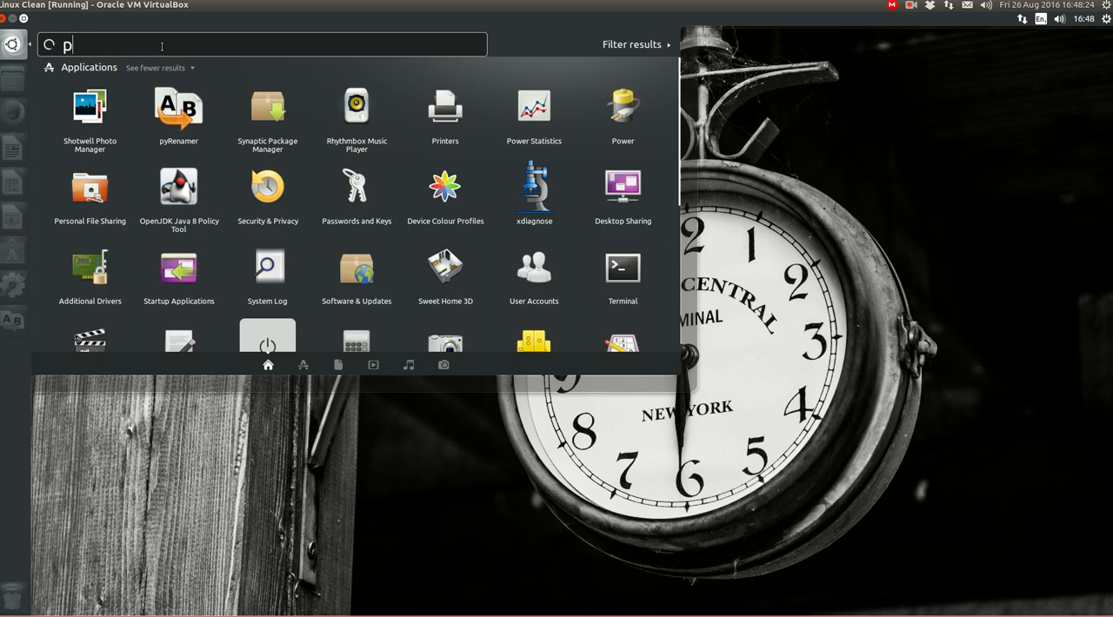
type("hoto")
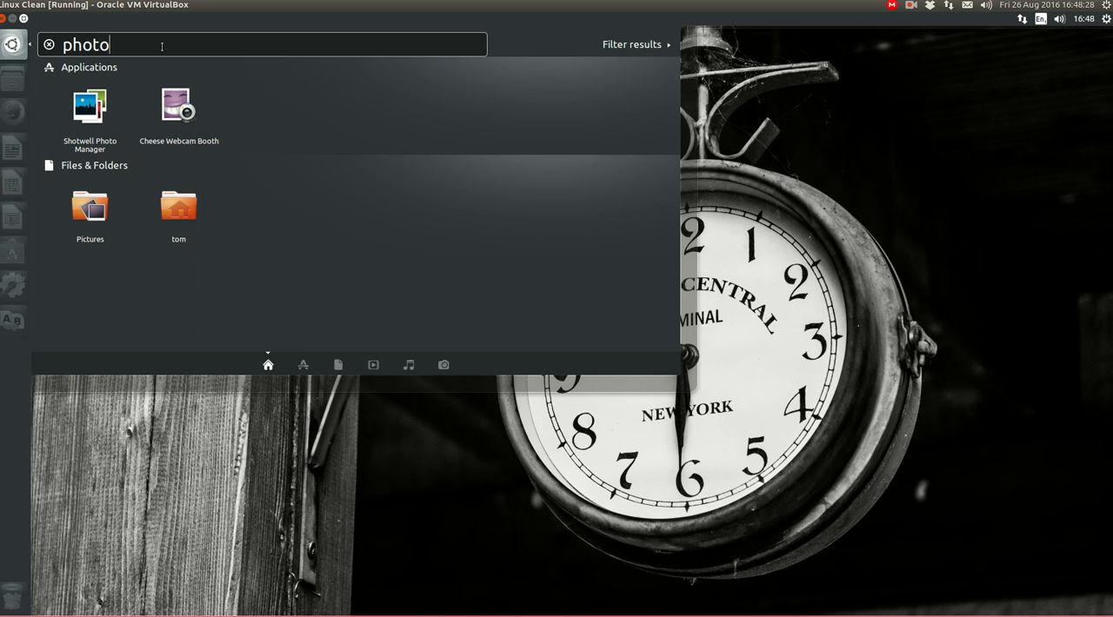
left_click(99, 118)
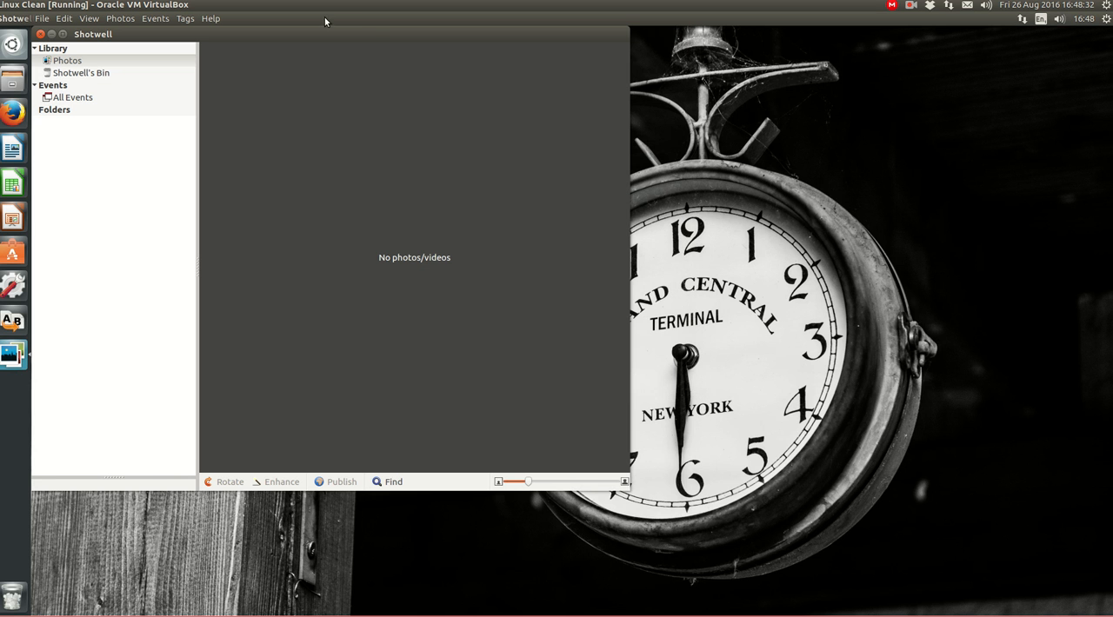
left_click_drag(365, 34, 558, 73)
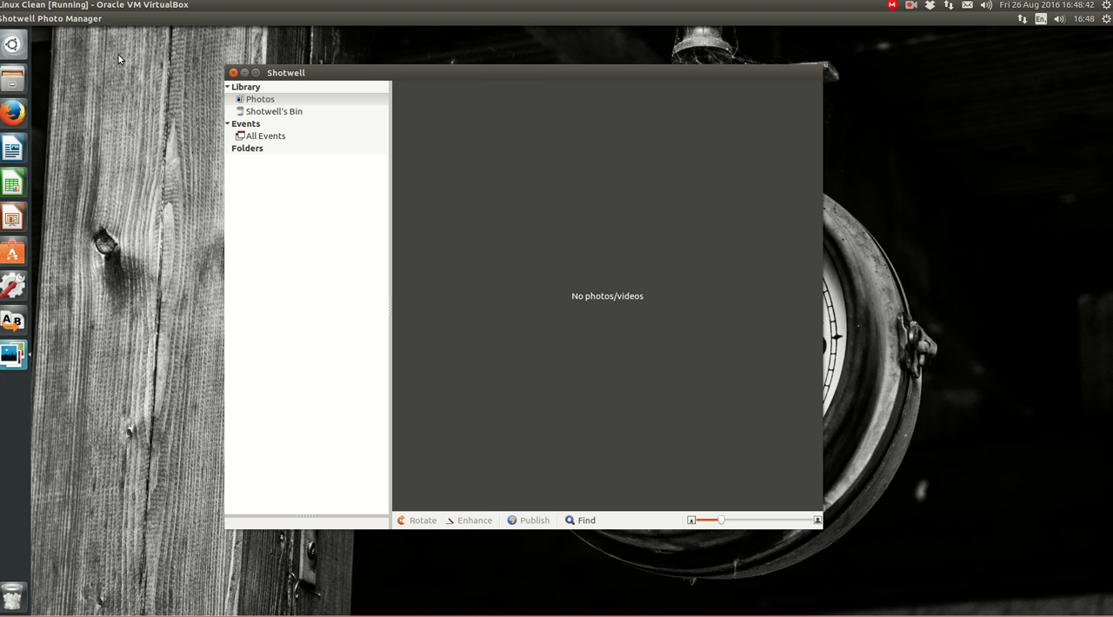
Bring the Shotwell window into focus and open its preferences
left_click(515, 72)
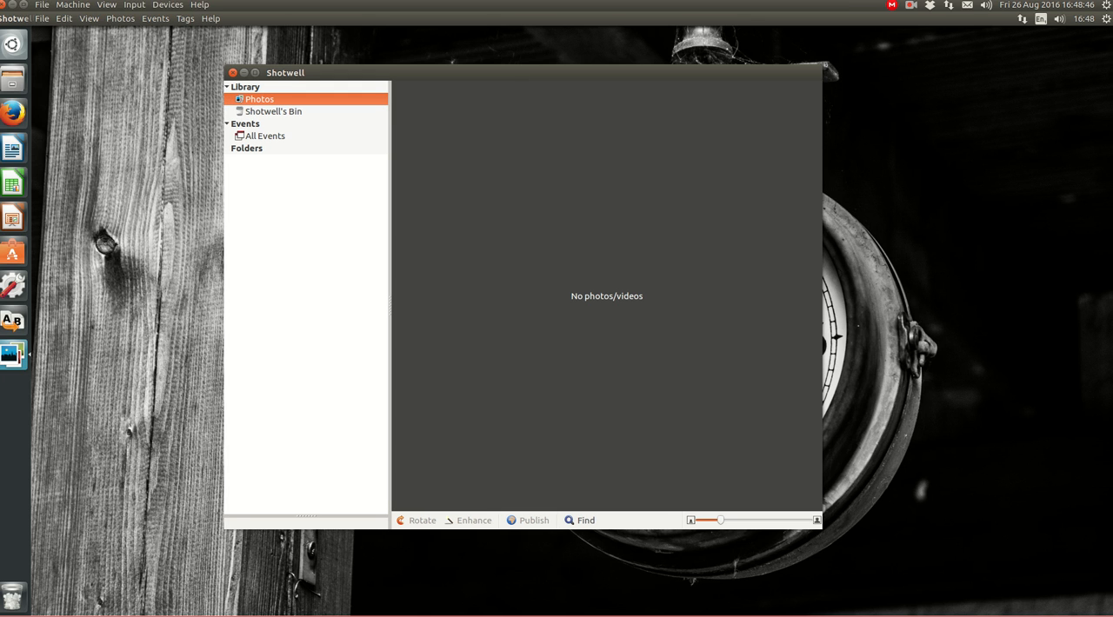
left_click(64, 18)
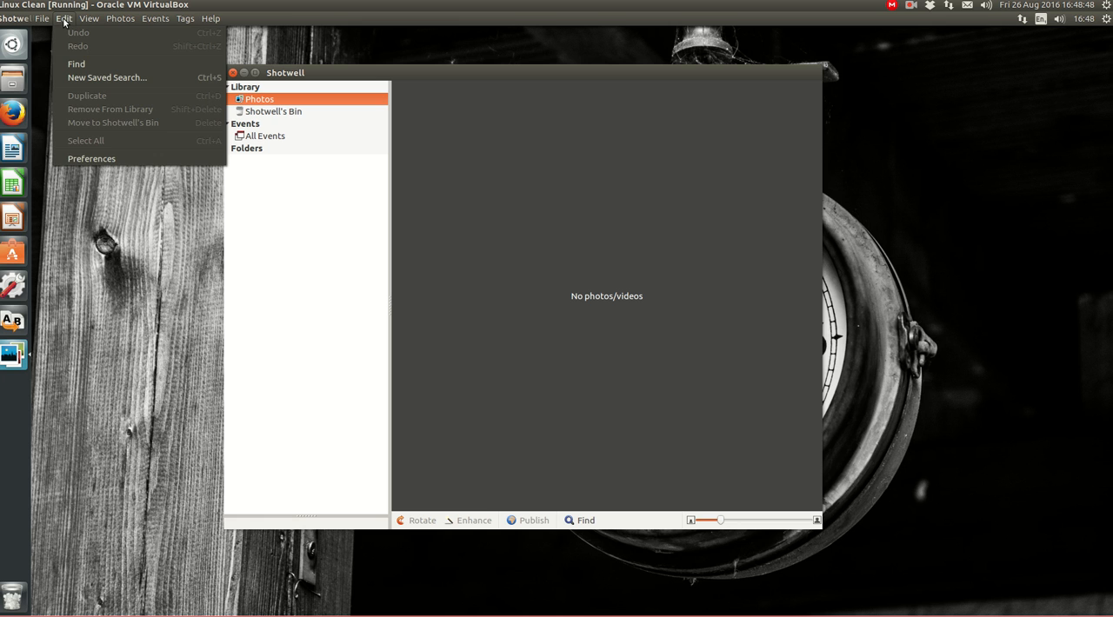
left_click(95, 159)
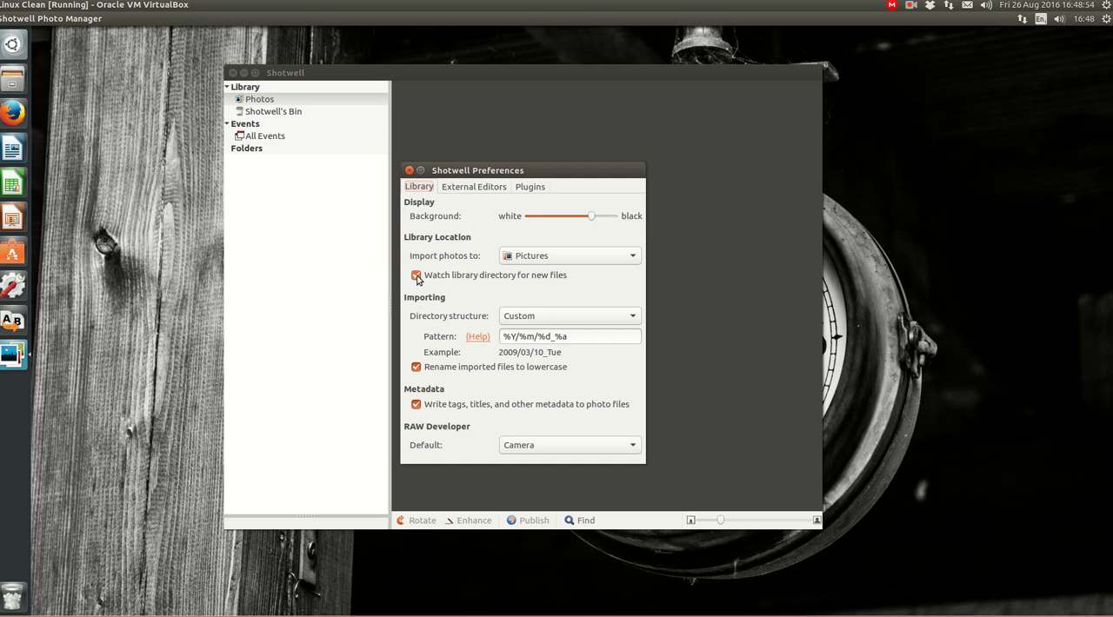
Set the library's photo import location to the 2016 folder inside Pictures
left_click(635, 255)
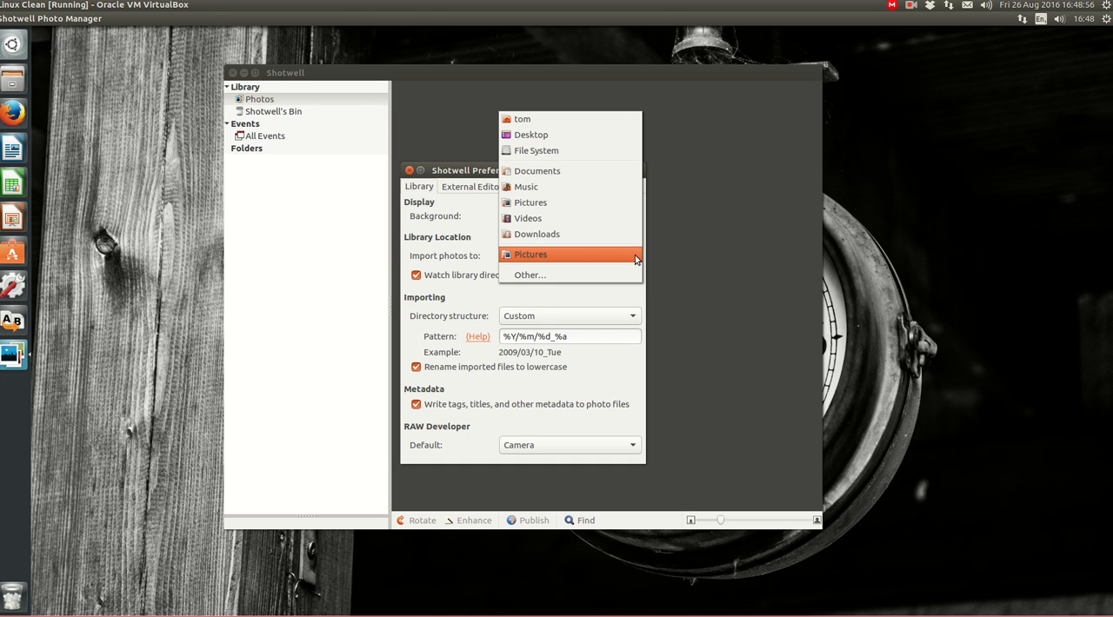
left_click(523, 275)
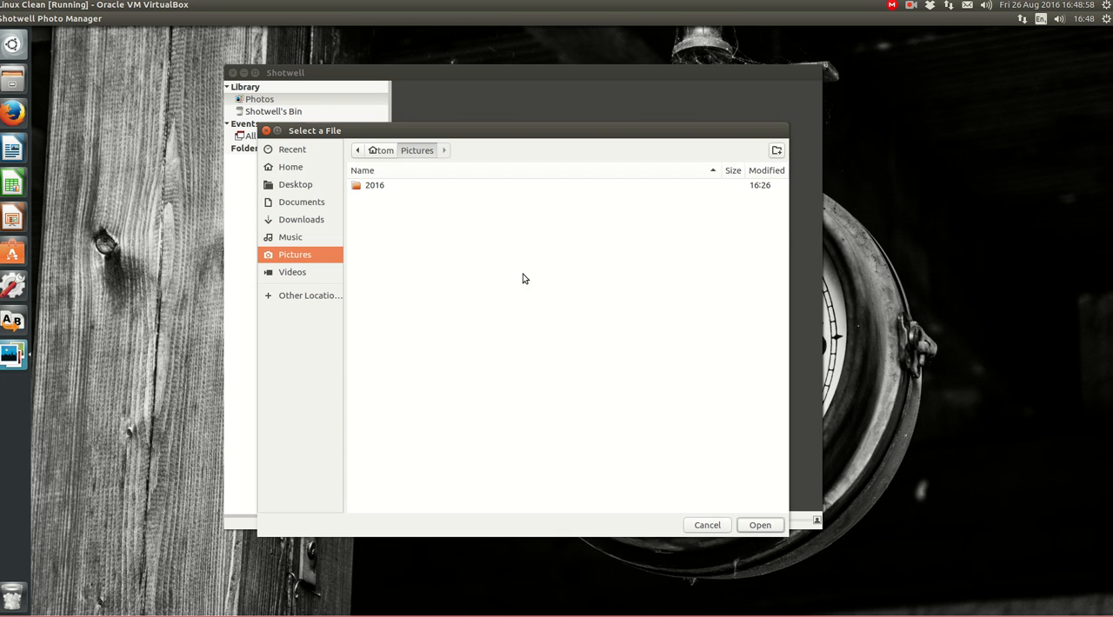
left_click(386, 151)
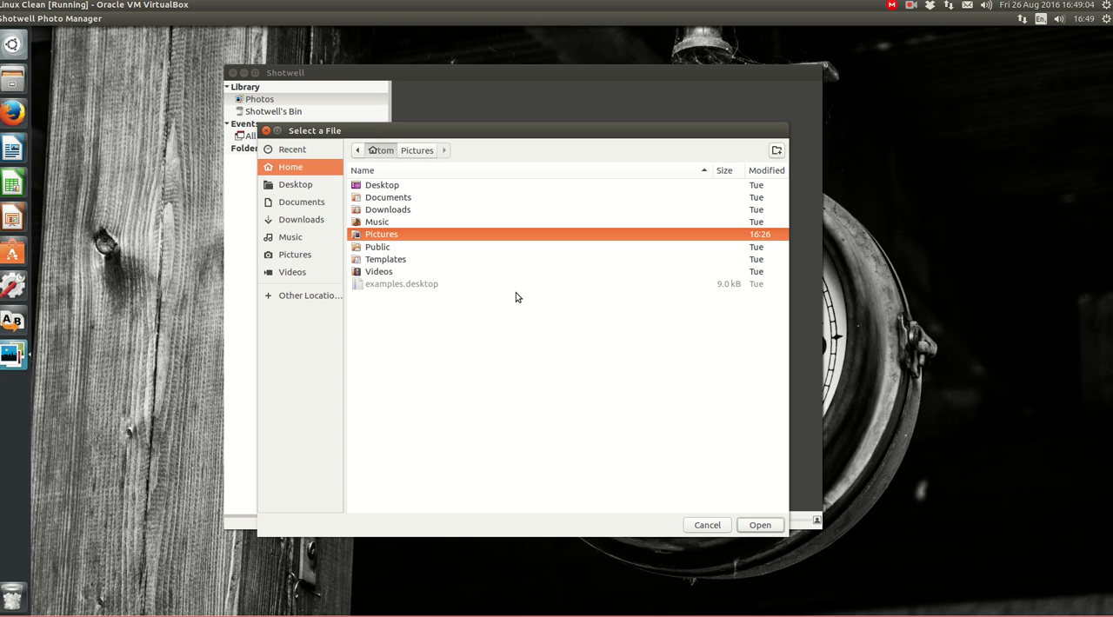
double_click(355, 237)
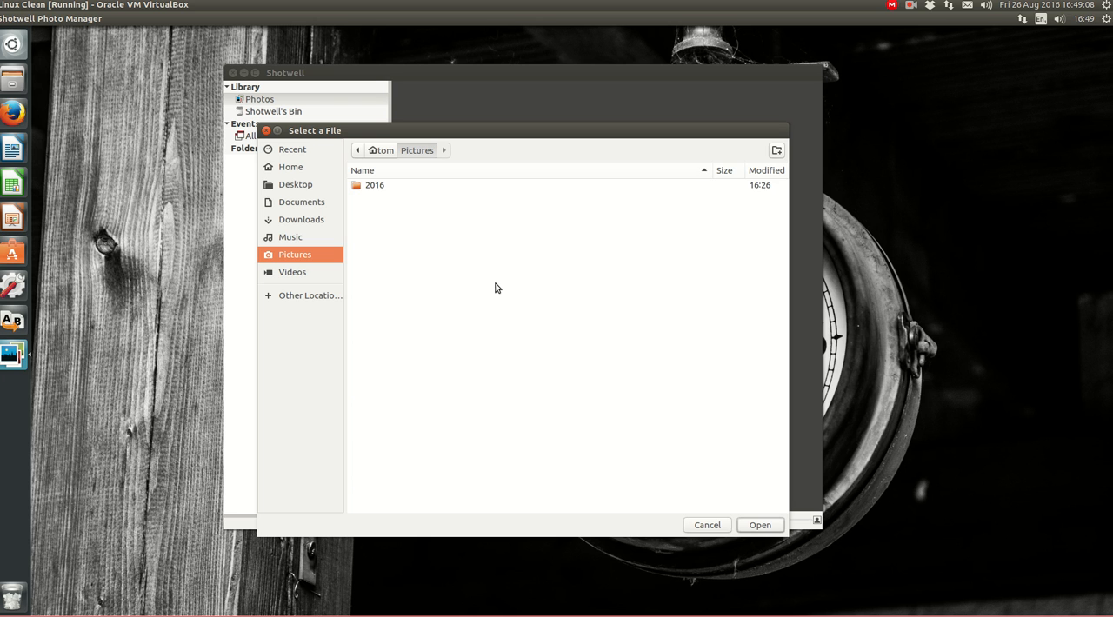
left_click(357, 188)
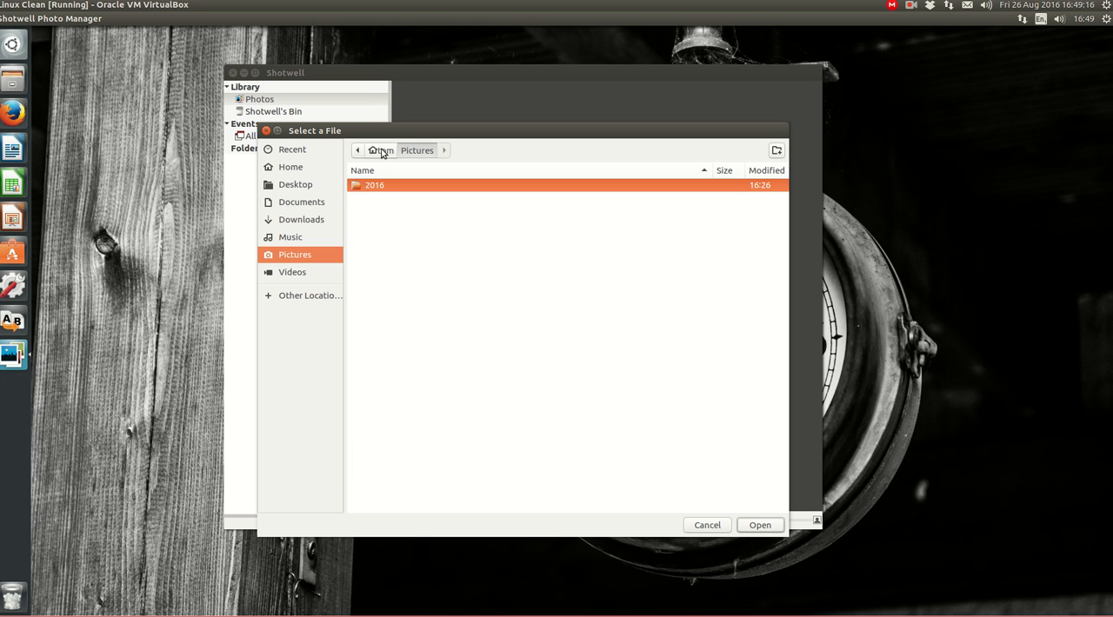
left_click(765, 525)
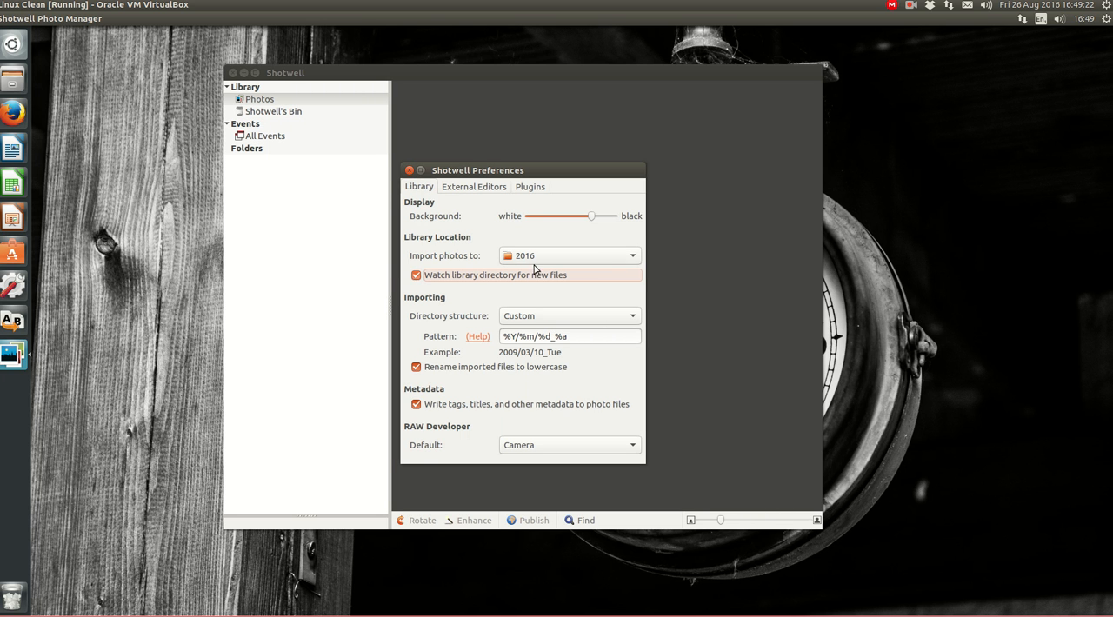
Set the photo import location back to the Pictures folder in the home directory
left_click(617, 255)
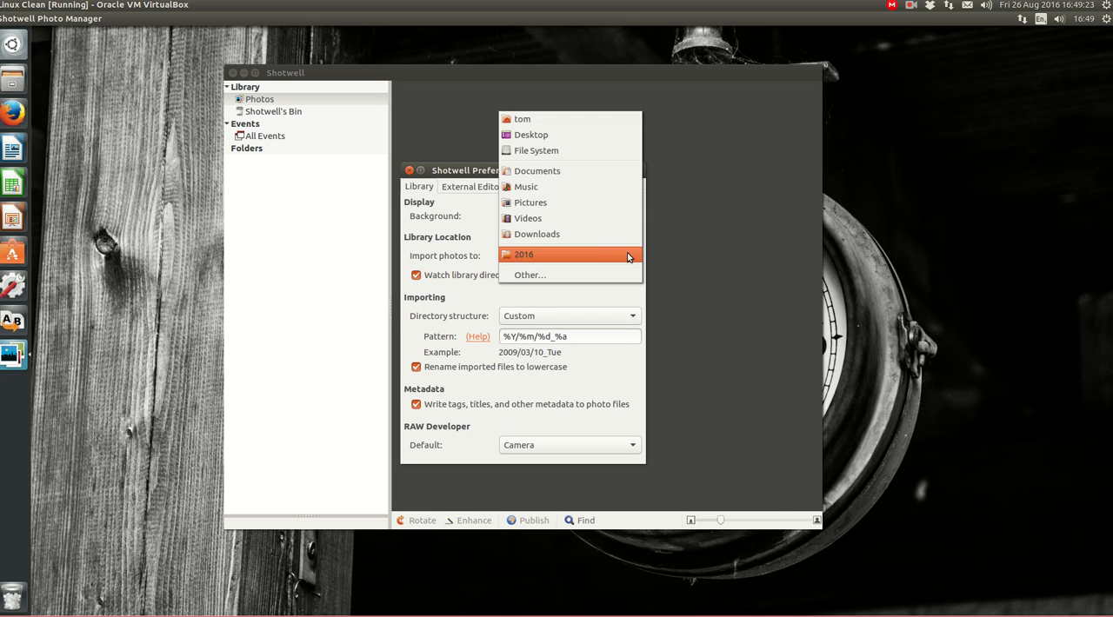
left_click(556, 275)
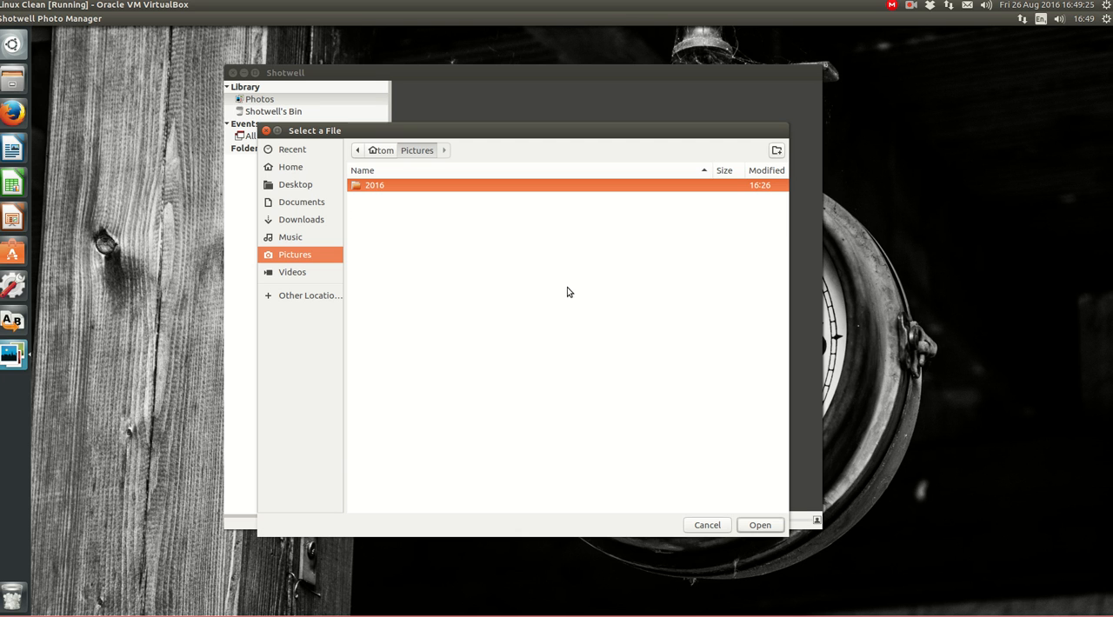
left_click(385, 151)
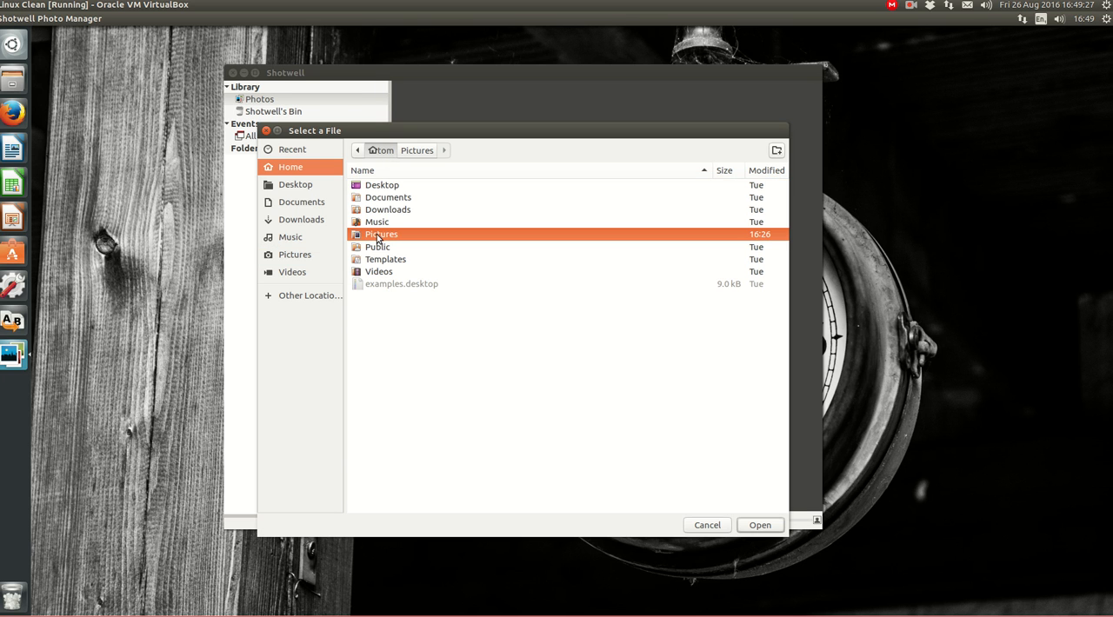
left_click(769, 525)
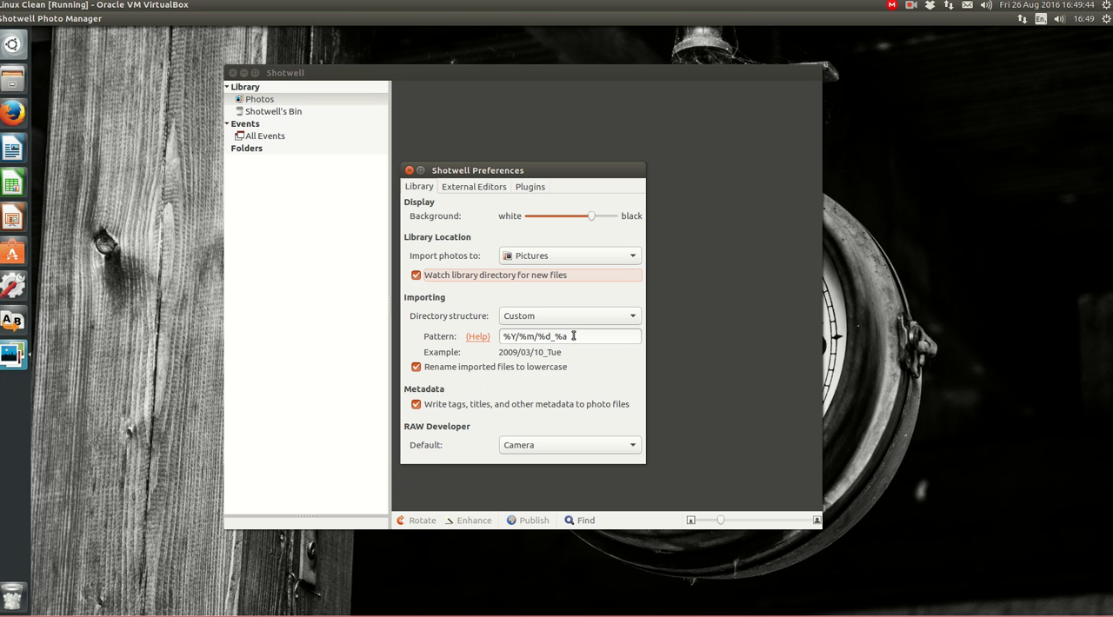
Remove and re-enter the _%a suffix in the directory pattern, and turn writing metadata to photo files off and on again
left_click_drag(550, 338, 604, 336)
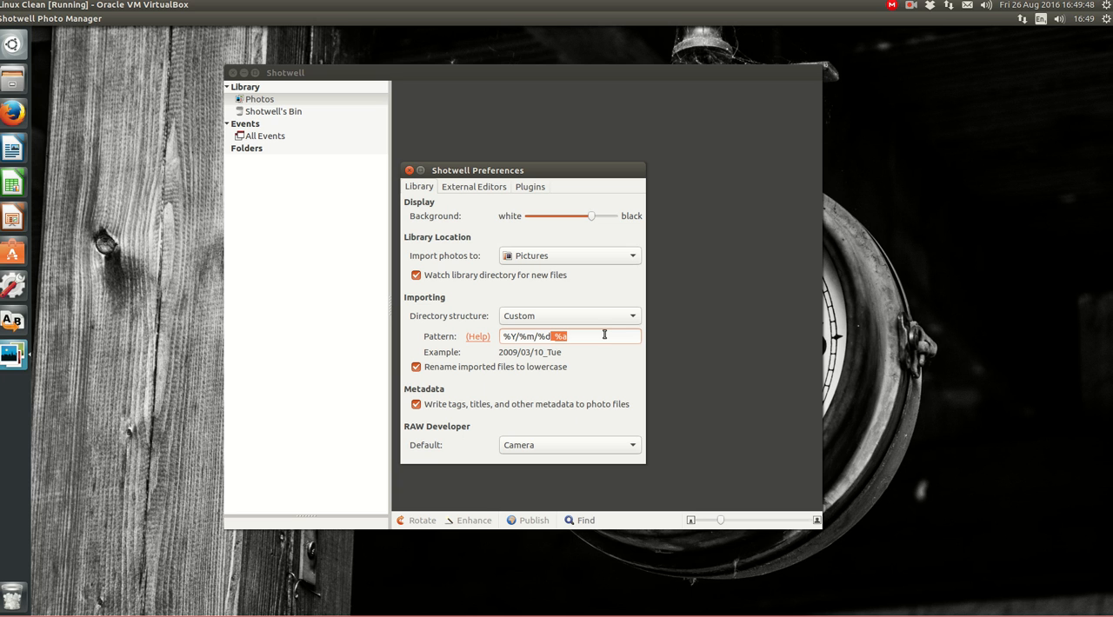
key("BackSpace")
type("_%a")
left_click(417, 405)
left_click(416, 405)
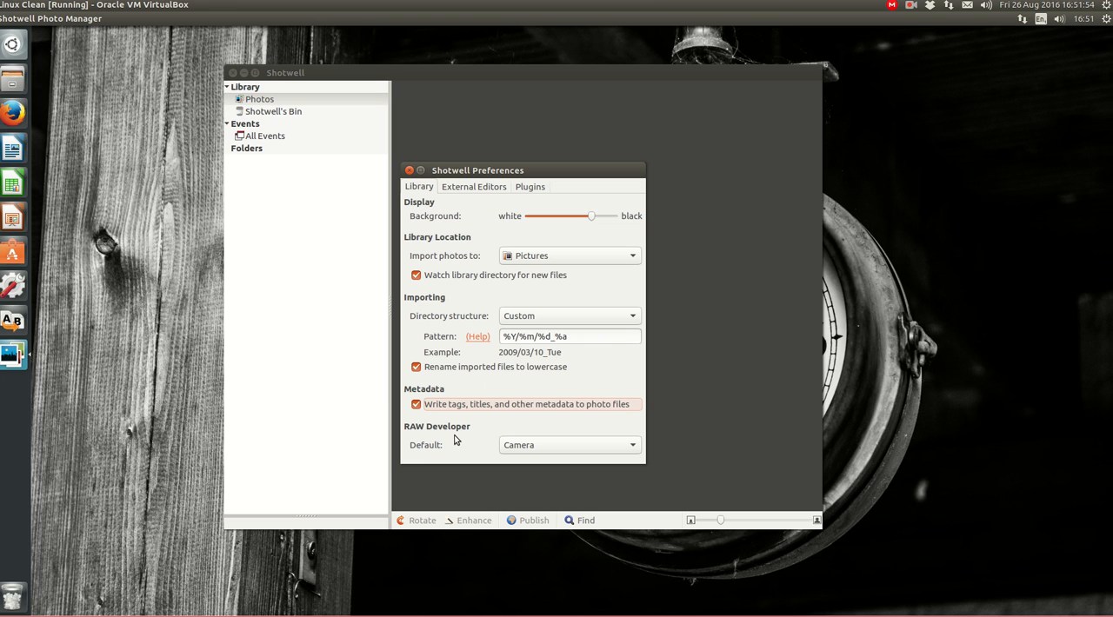
Review the external photo editor choices and the available plugins, and close the preferences
left_click(493, 190)
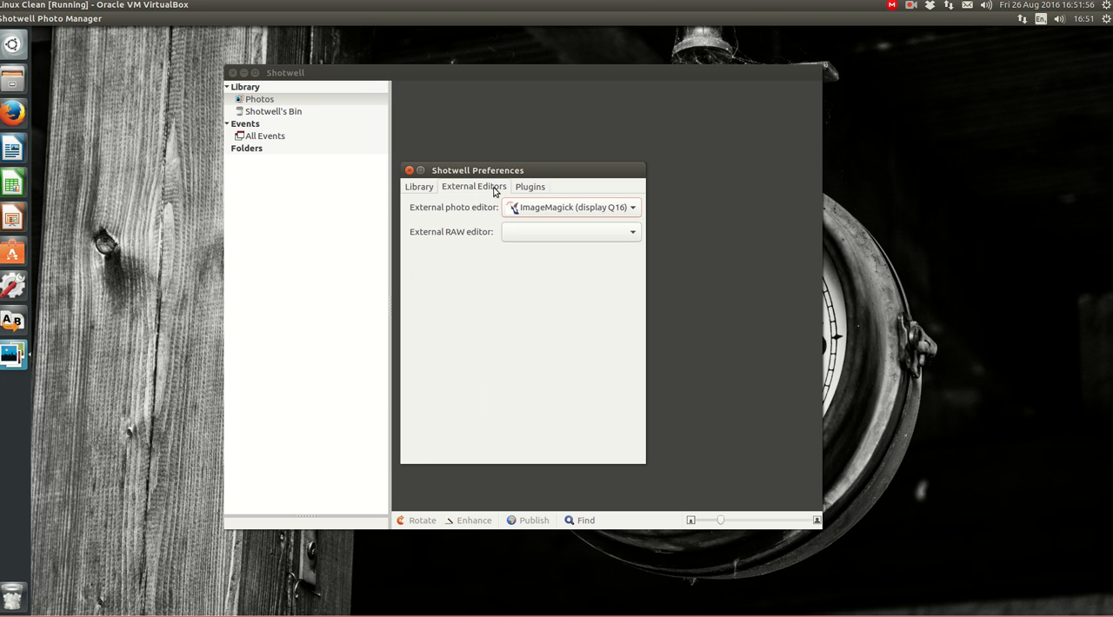
left_click(632, 209)
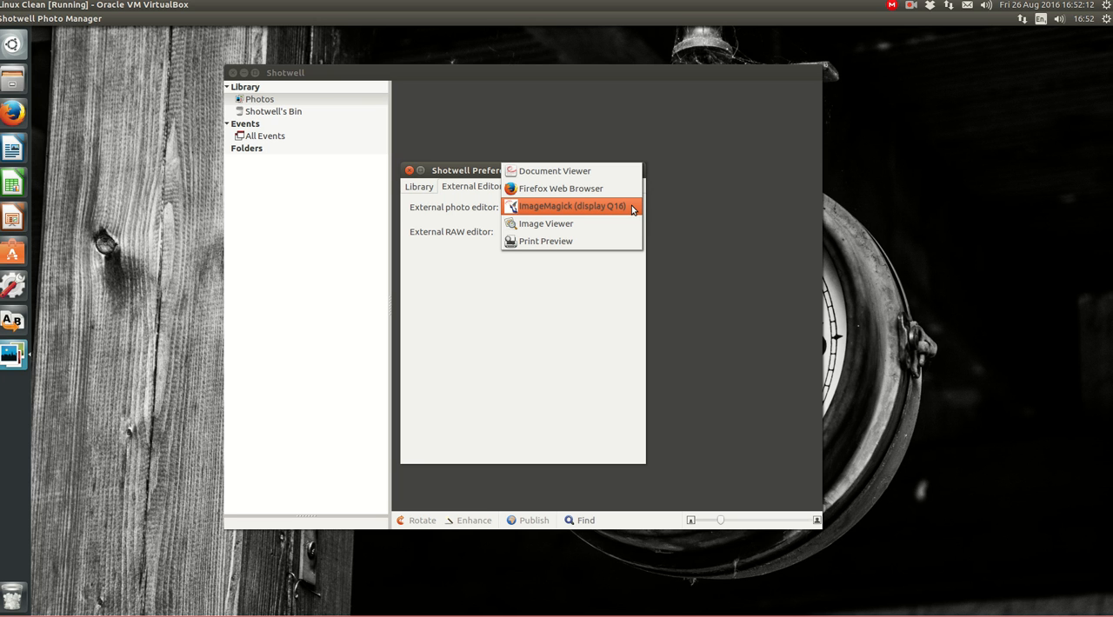
left_click(632, 210)
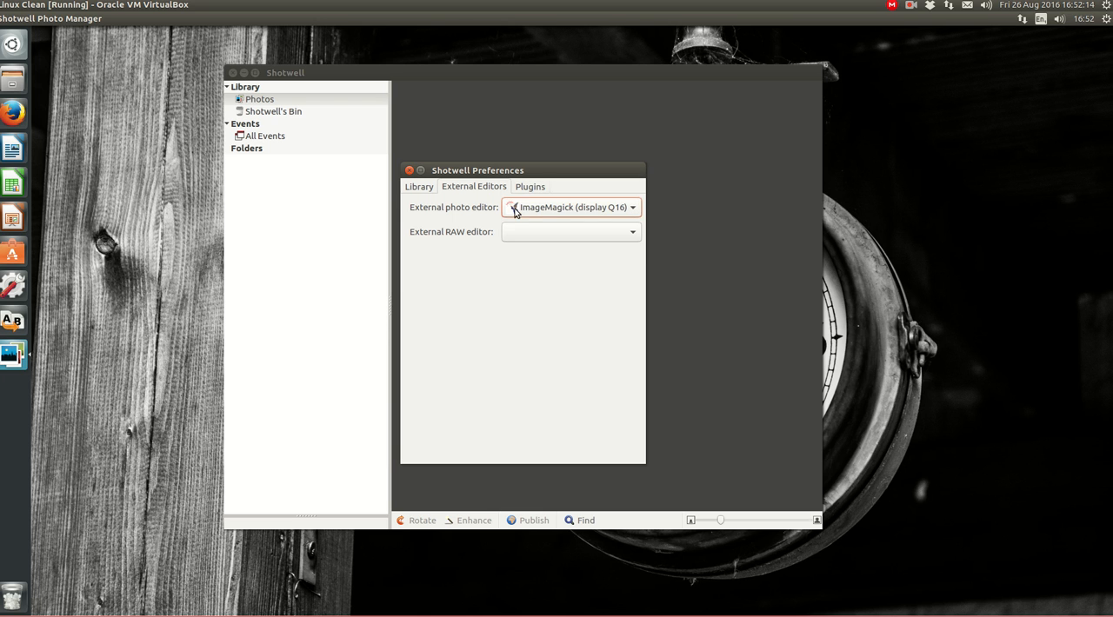
left_click(538, 188)
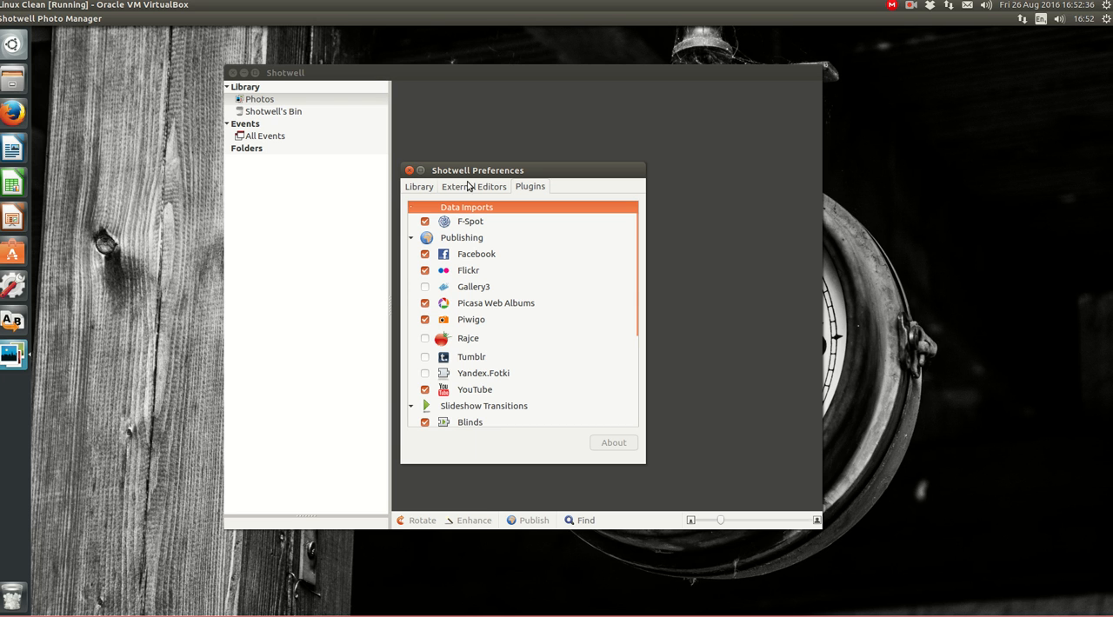
left_click(421, 188)
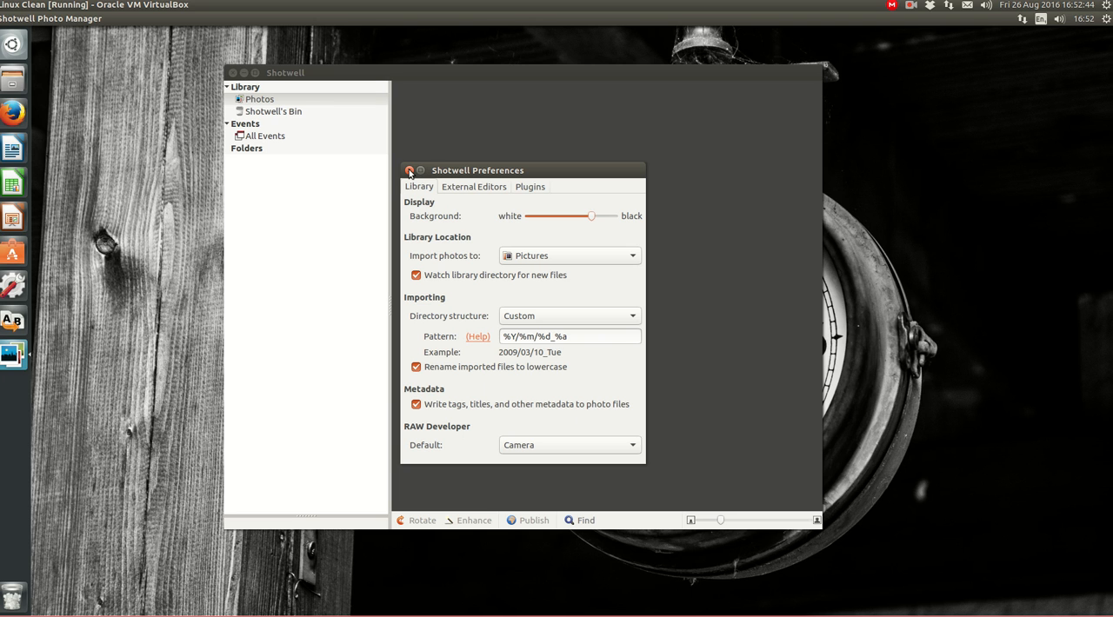
left_click(409, 170)
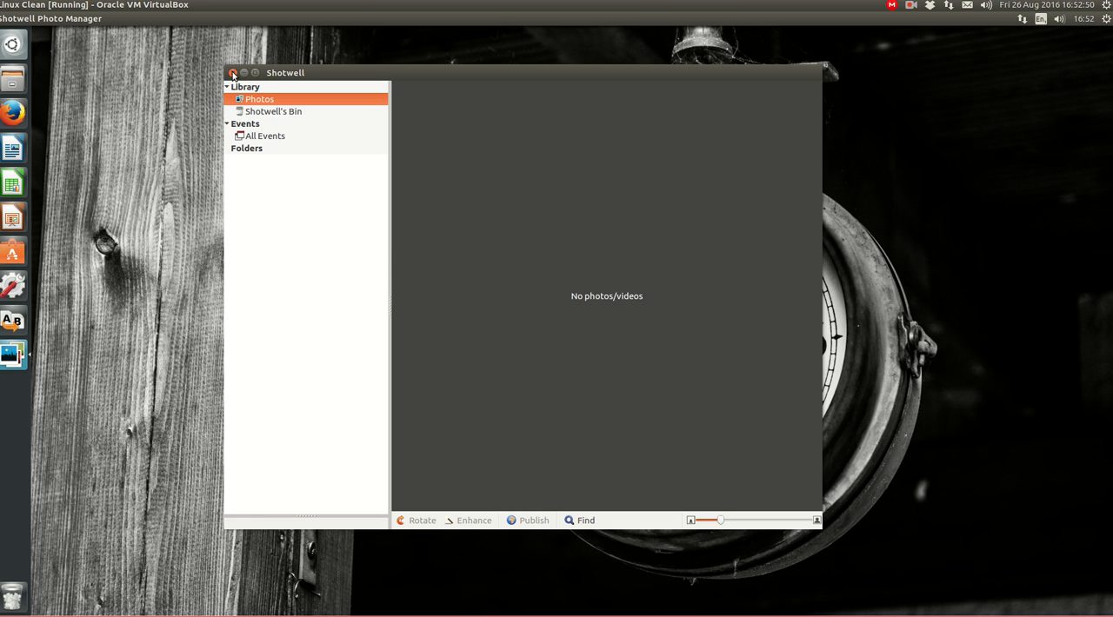
Quit Shotwell and, in the Files manager, delete the 2016 folder from Pictures
left_click(232, 73)
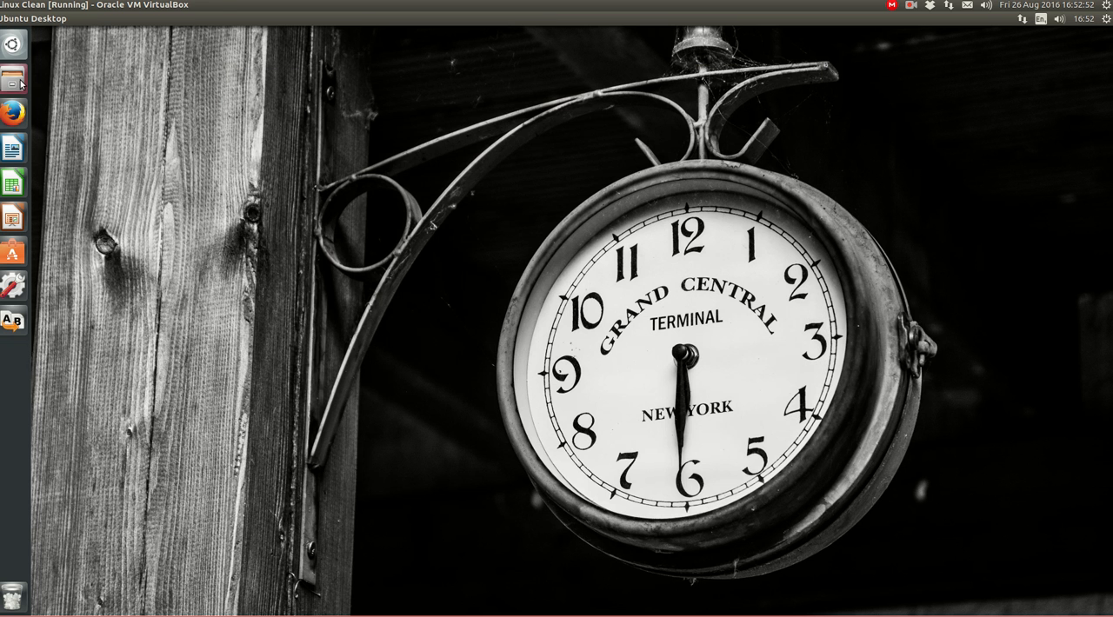
left_click(19, 82)
left_click(70, 183)
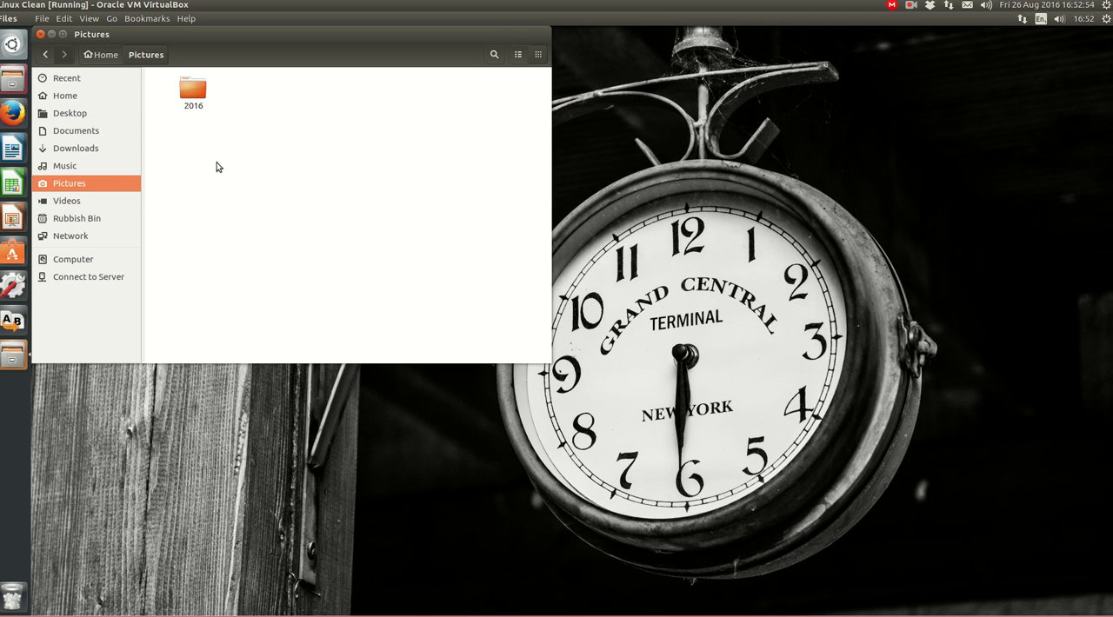
left_click(195, 88)
key("Delete")
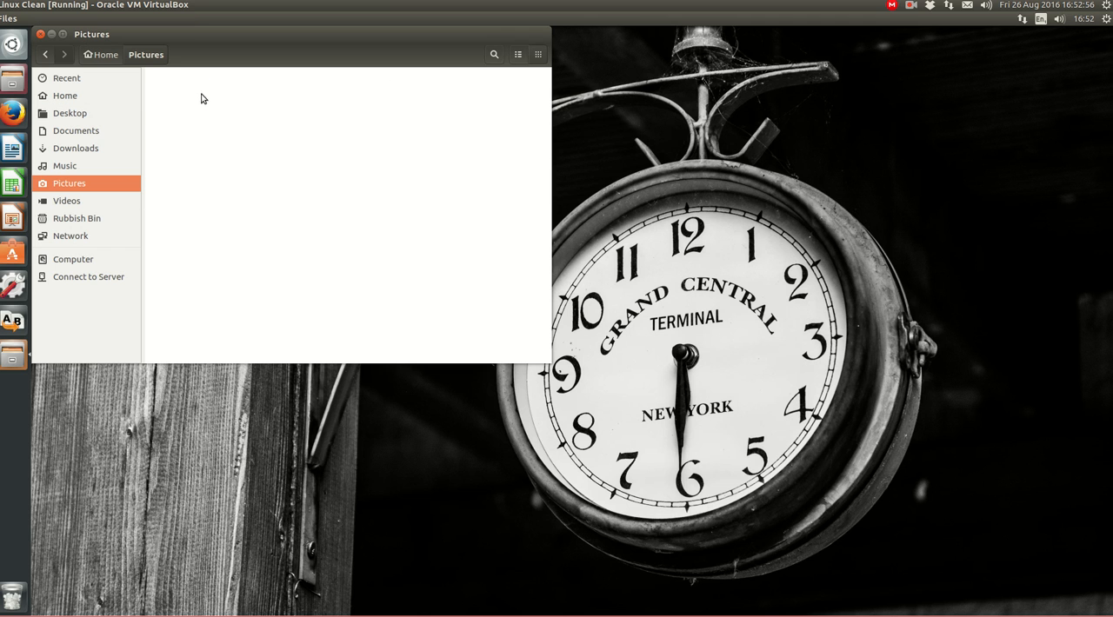
Return to the Home folder and close the file manager window
left_click(103, 55)
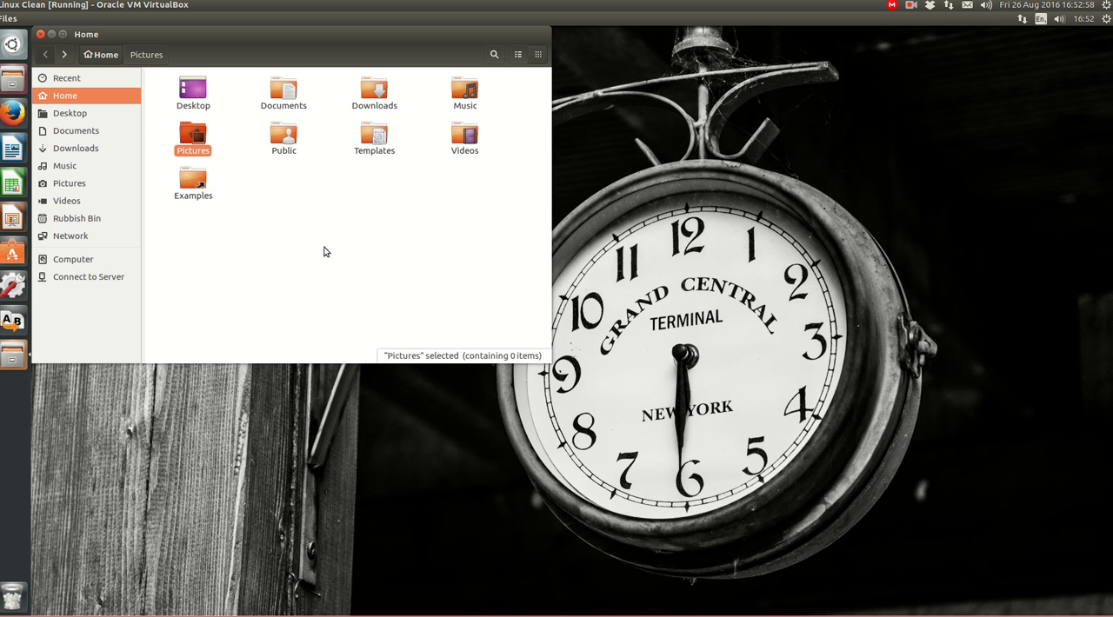
left_click_drag(193, 34, 340, 80)
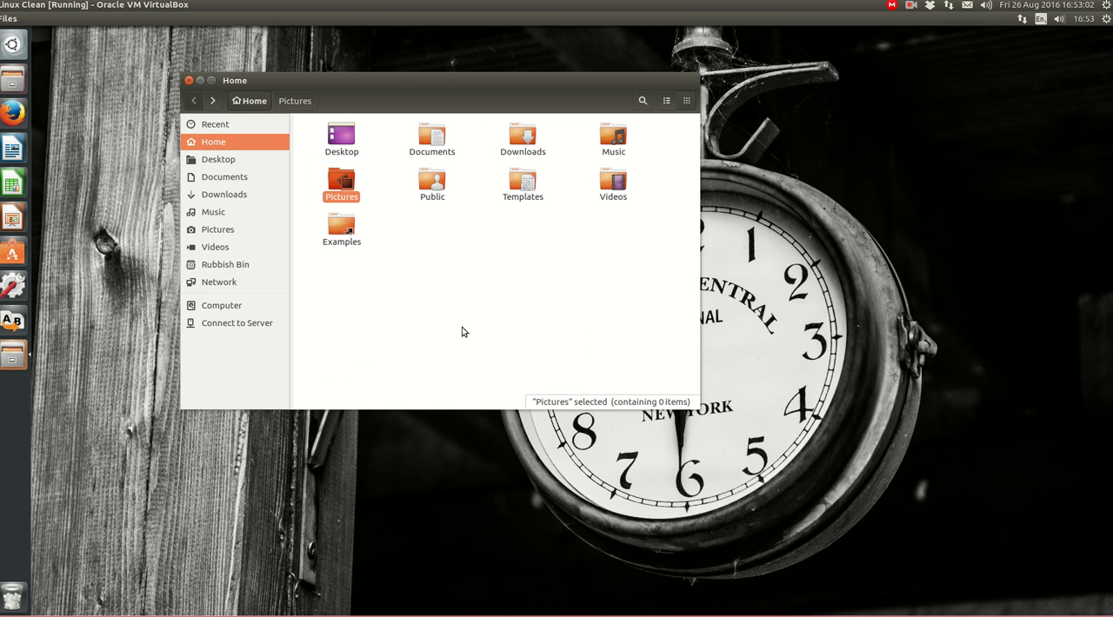
left_click(189, 80)
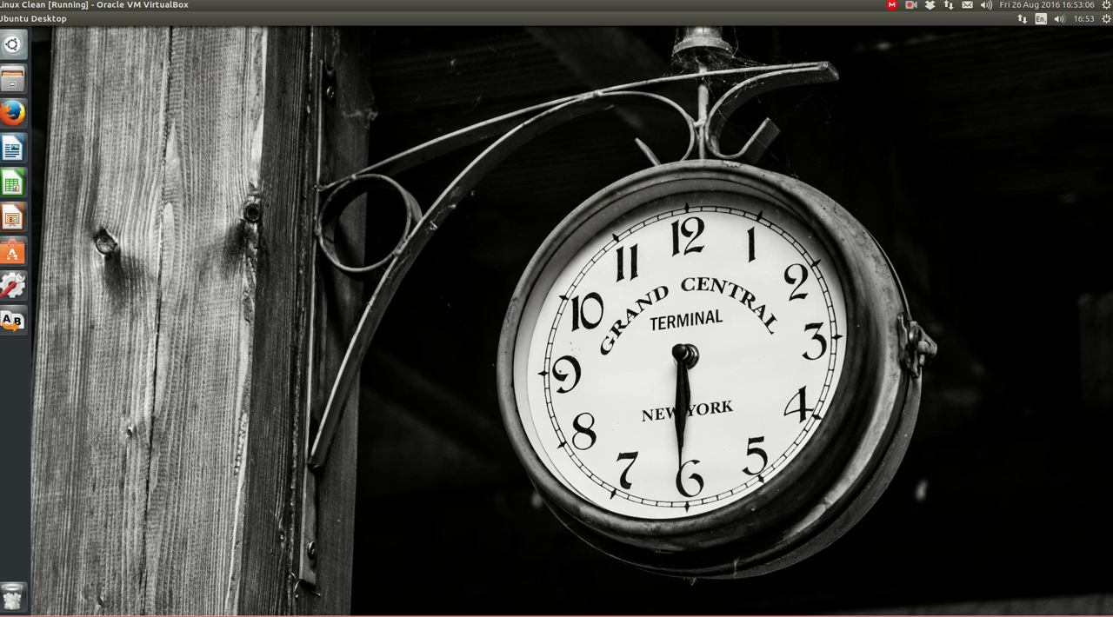
Attach the Realtek USB3.0 Card Reader to the virtual machine and open the inserted 8.0 GB Volume with Shotwell
right_click(999, 616)
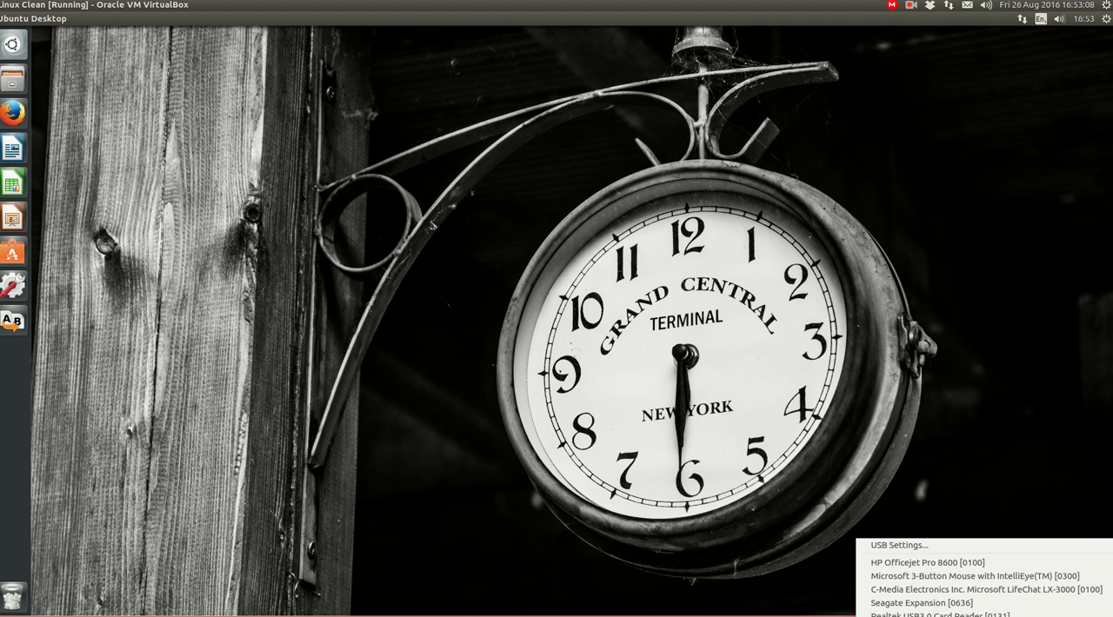
left_click(1000, 614)
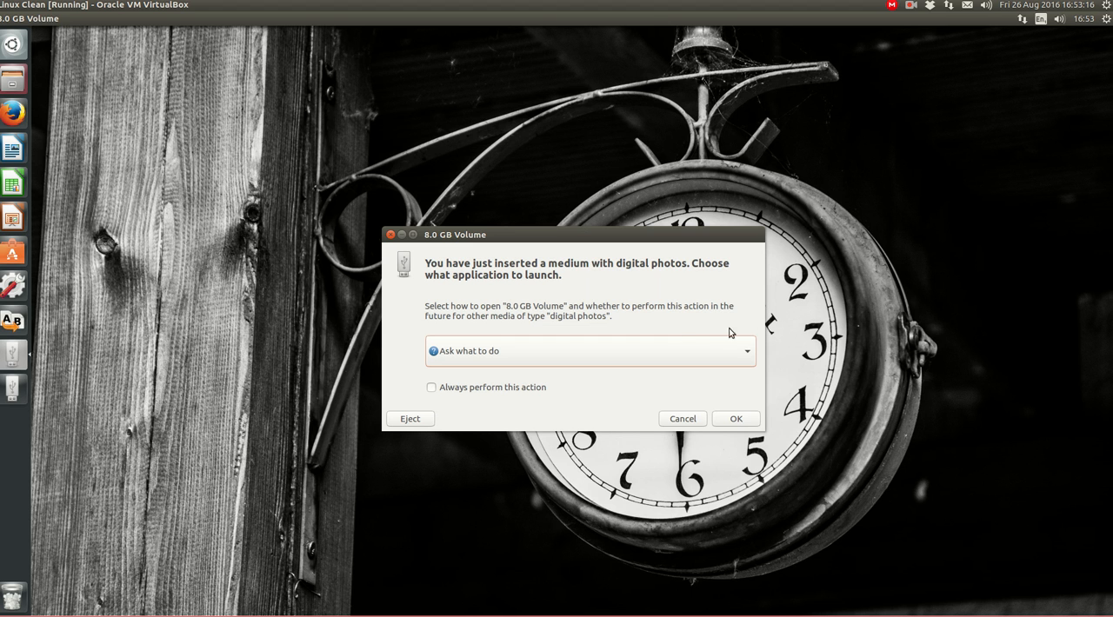
left_click(746, 351)
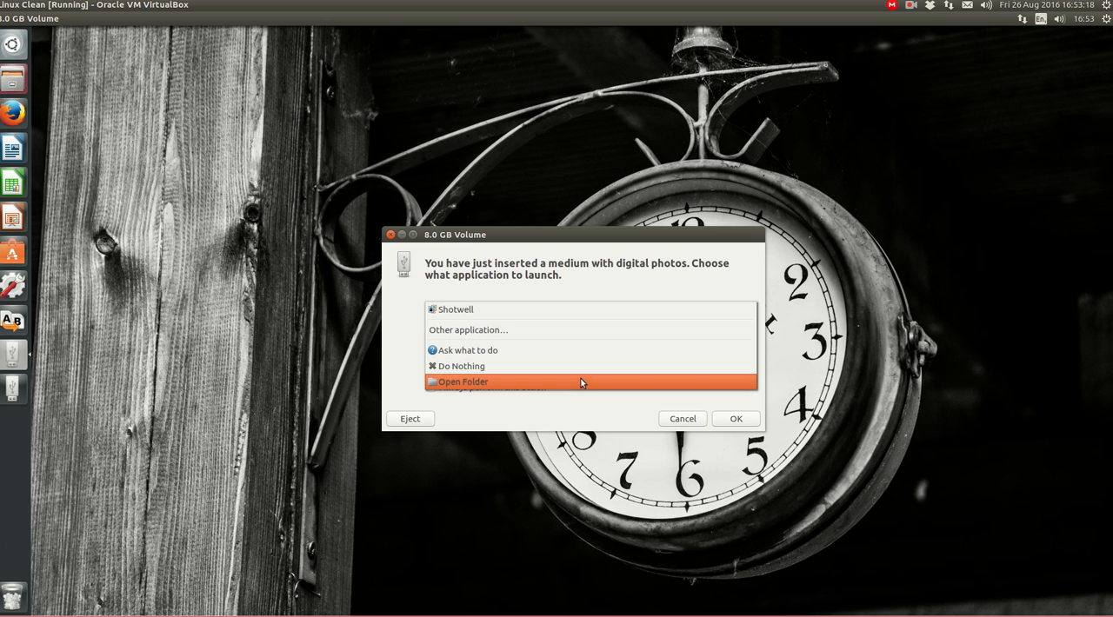
left_click(585, 311)
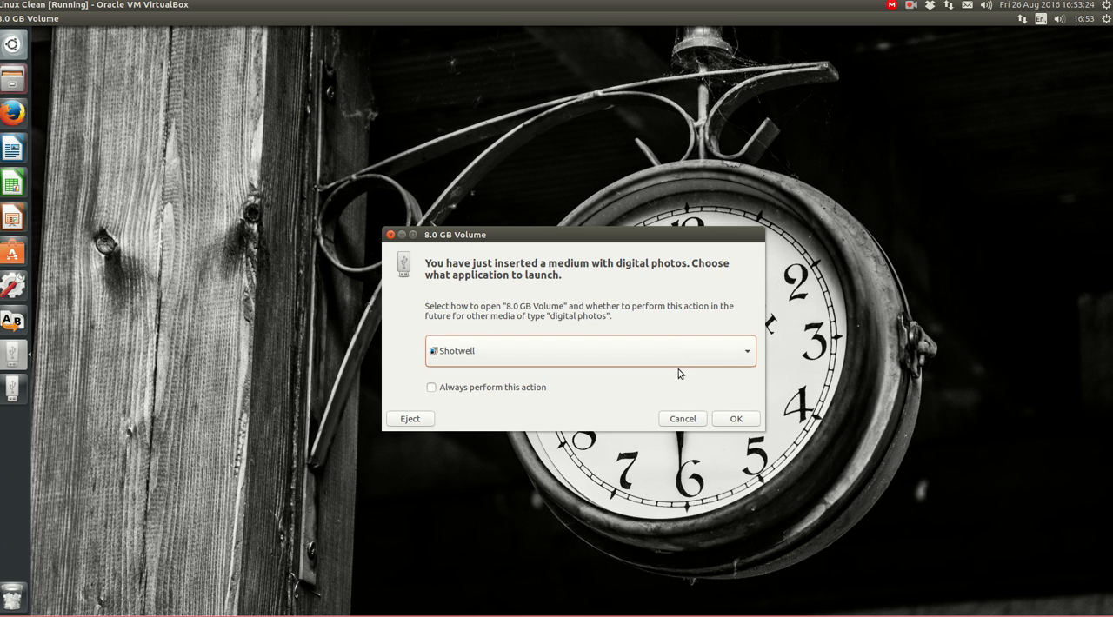
left_click(736, 419)
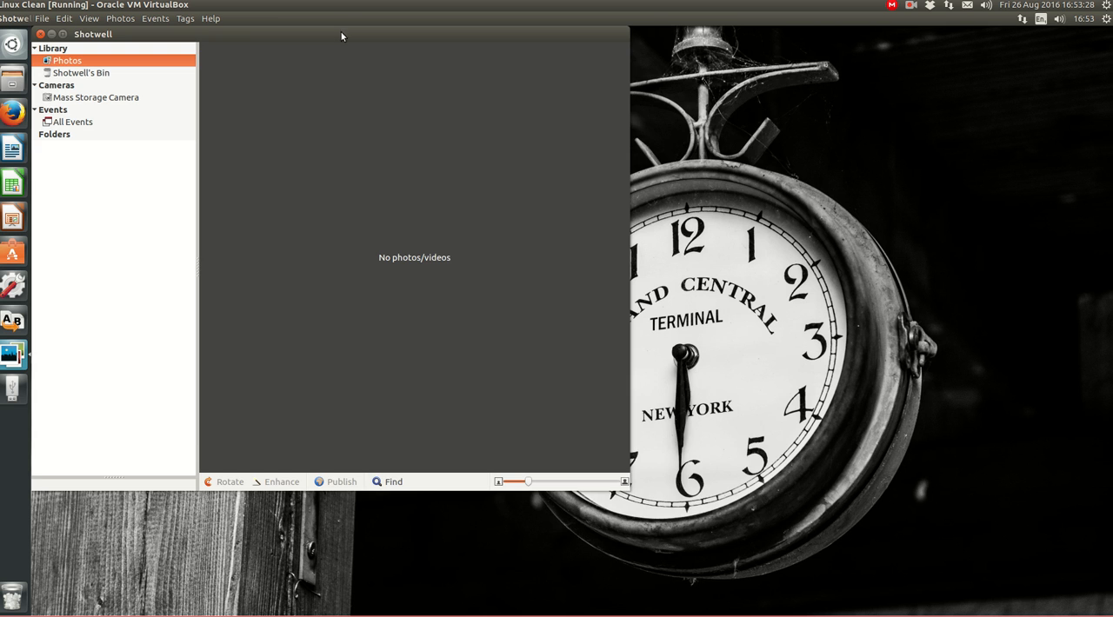
Show the contents of the Mass Storage Camera and select all of its photos
left_click_drag(341, 31, 519, 77)
left_click(300, 142)
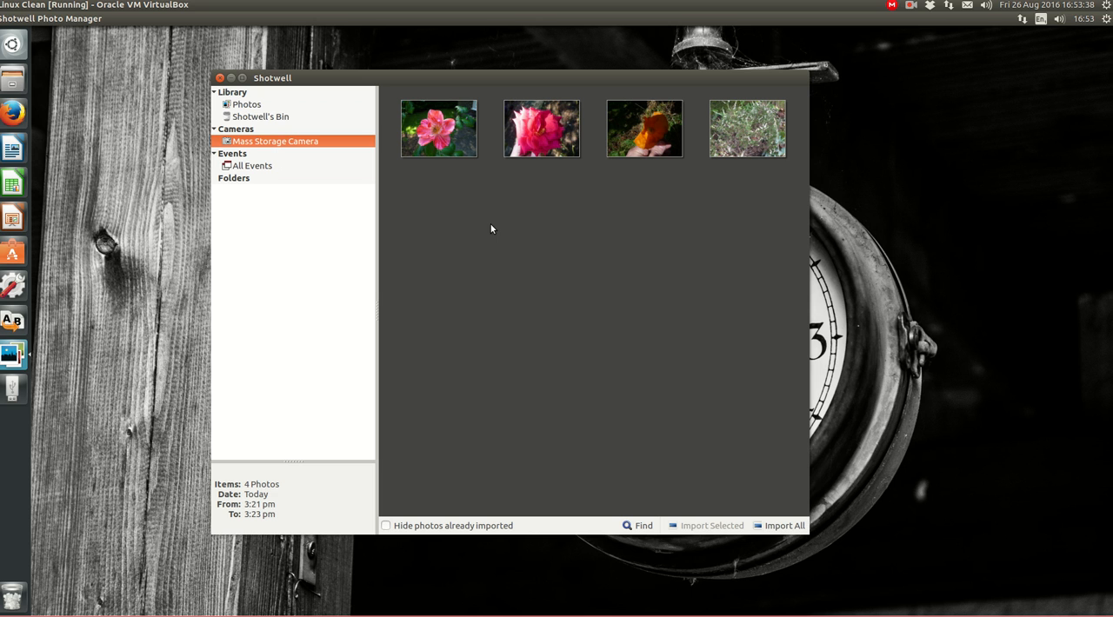
right_click(320, 141)
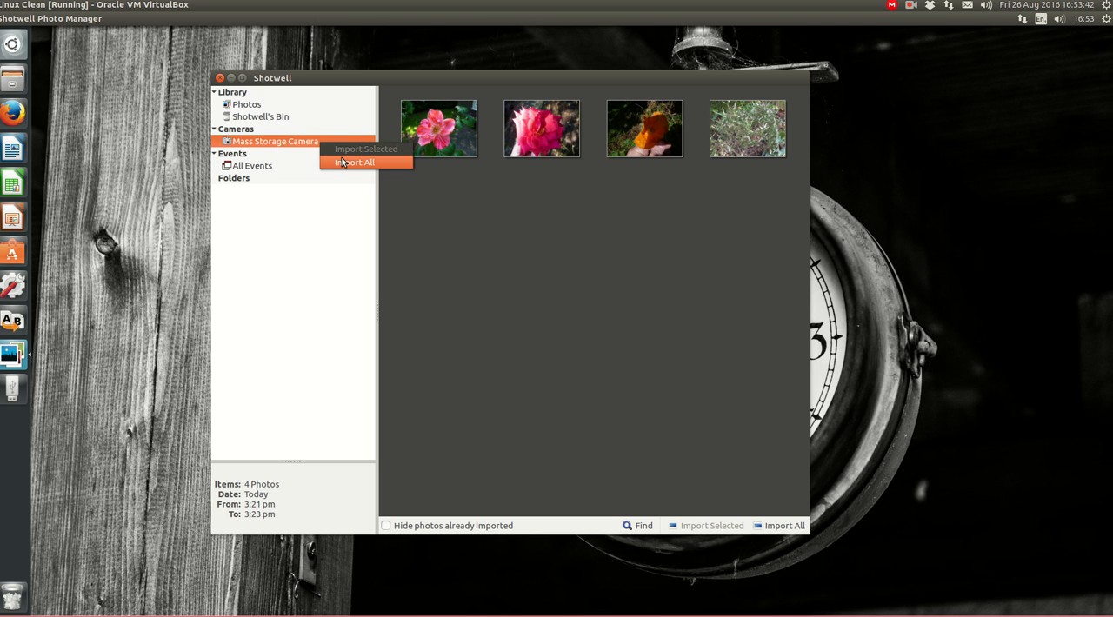
left_click(472, 186)
key("ctrl+a")
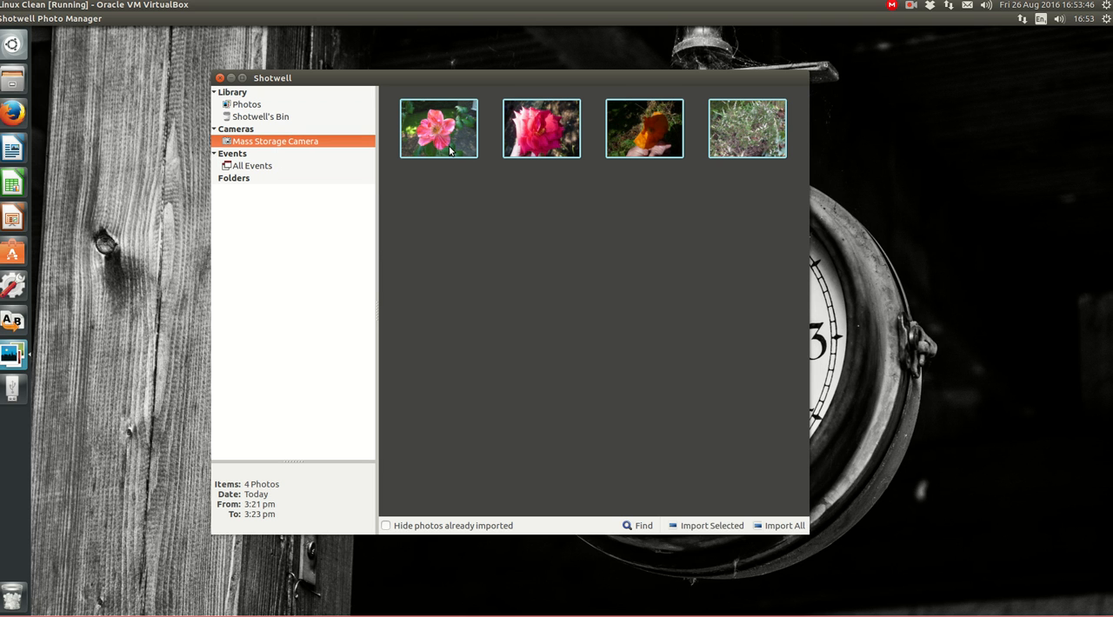
right_click(450, 150)
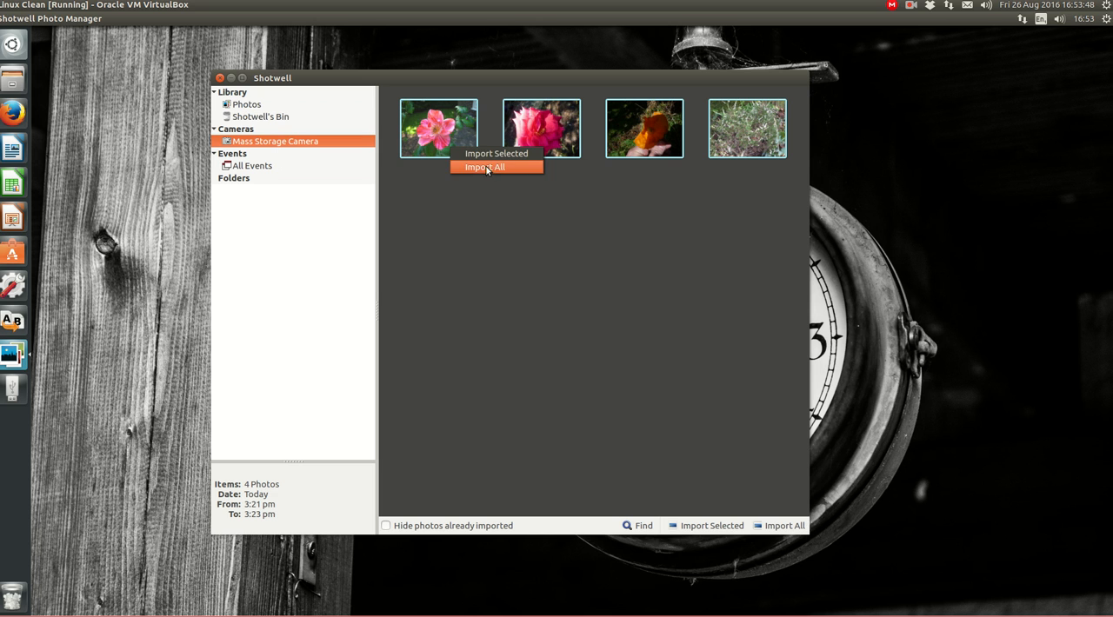
left_click(488, 200)
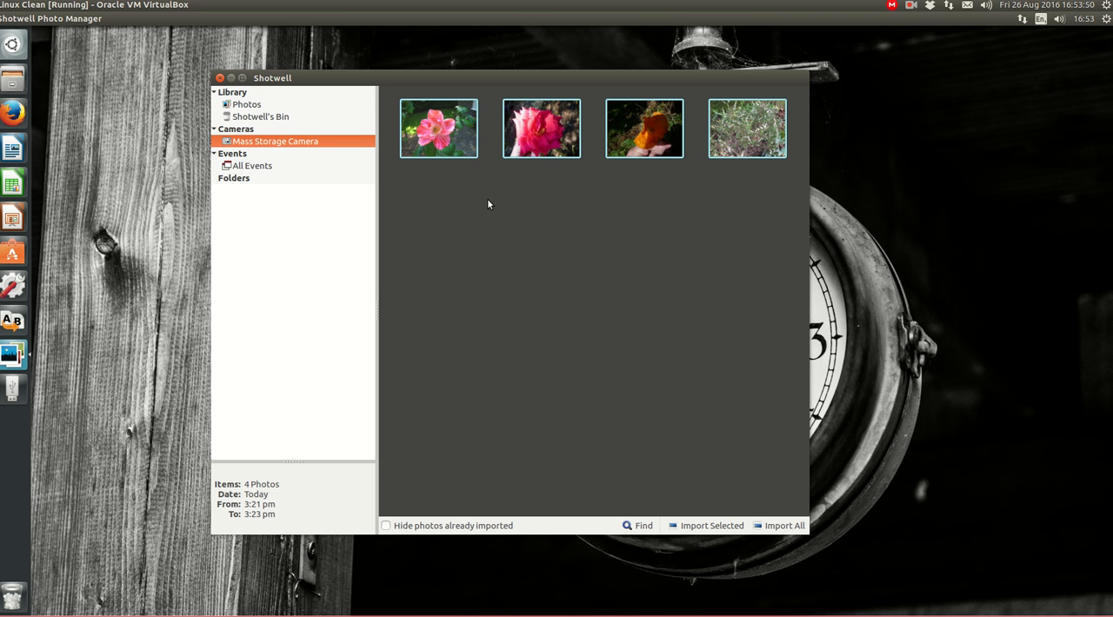
Import all photos from the Mass Storage Camera and keep the originals on the camera
right_click(321, 143)
left_click(331, 162)
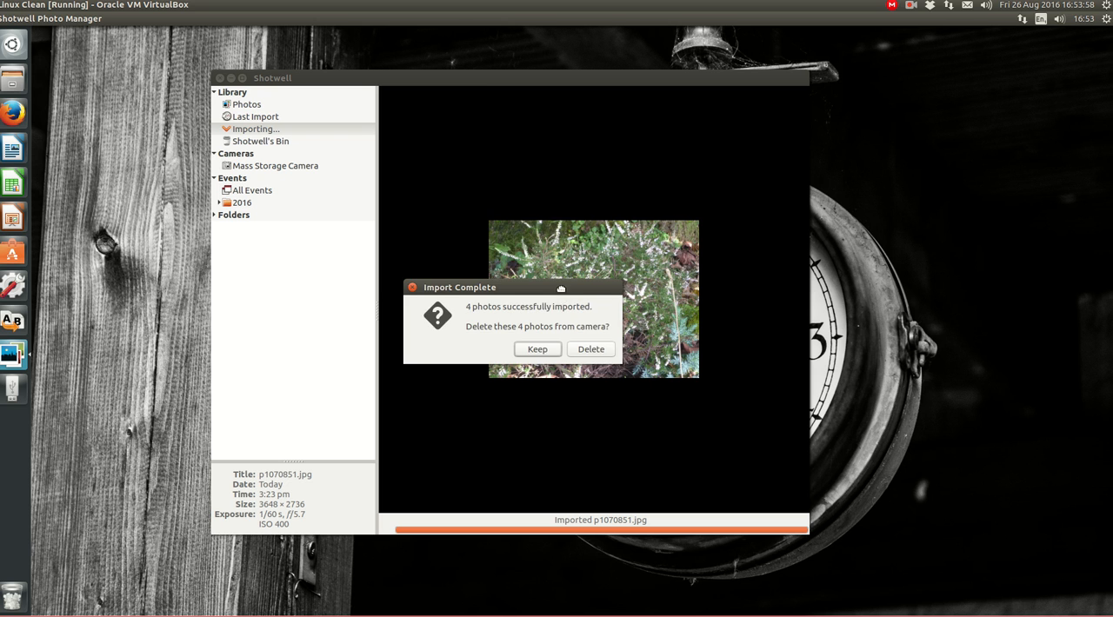
left_click_drag(560, 293, 640, 221)
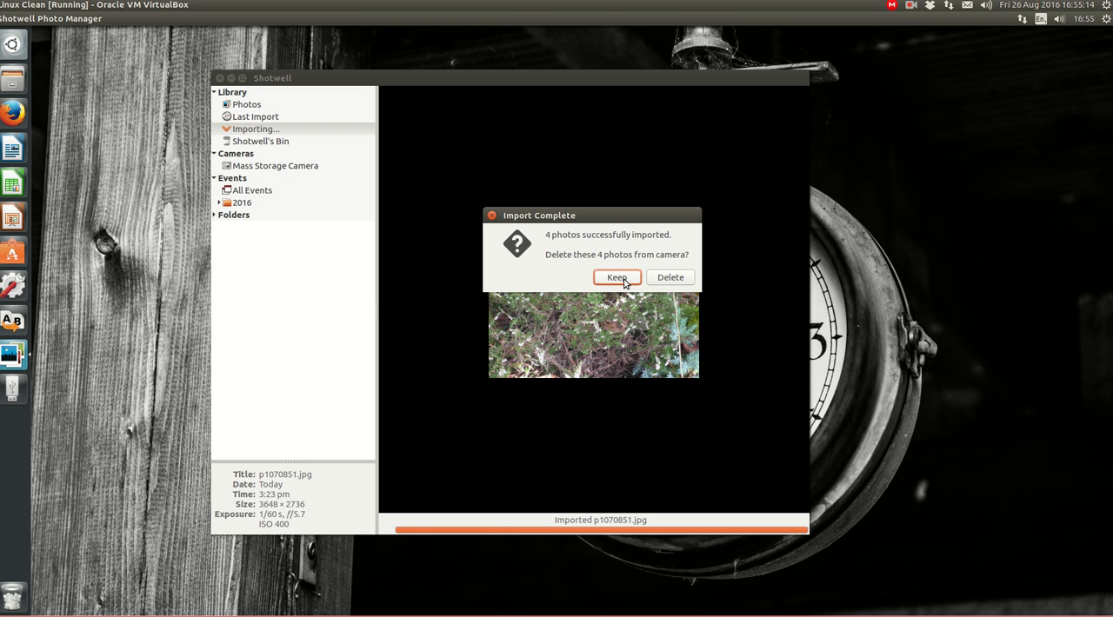
left_click(623, 280)
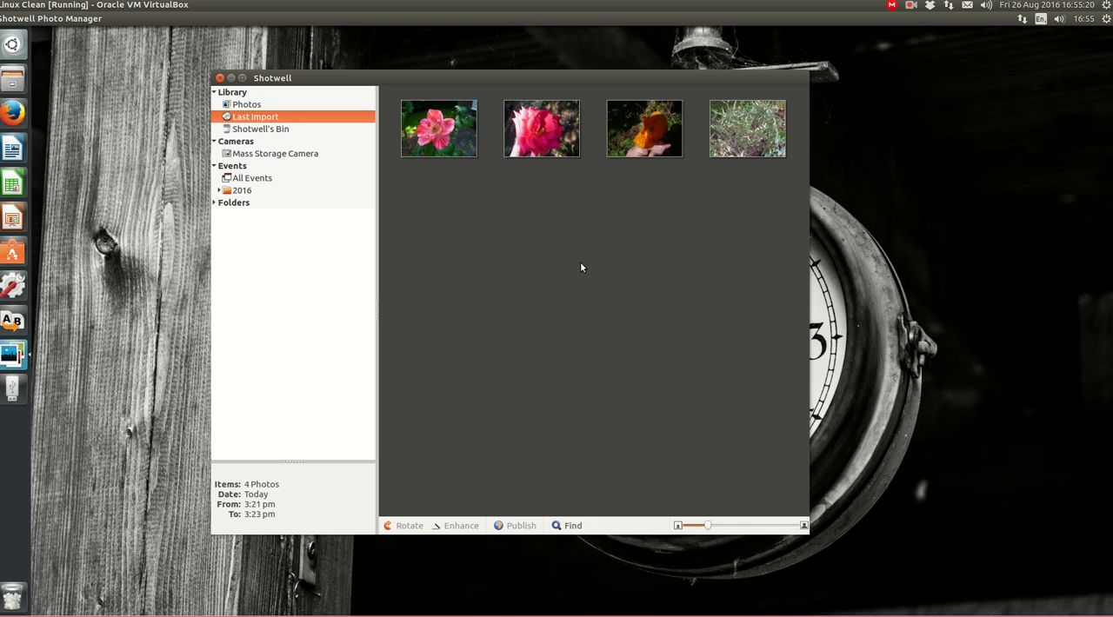
Add the tag Panasonic FS5 to all photos in the last import
left_click(231, 130)
left_click(226, 118)
key("ctrl+a")
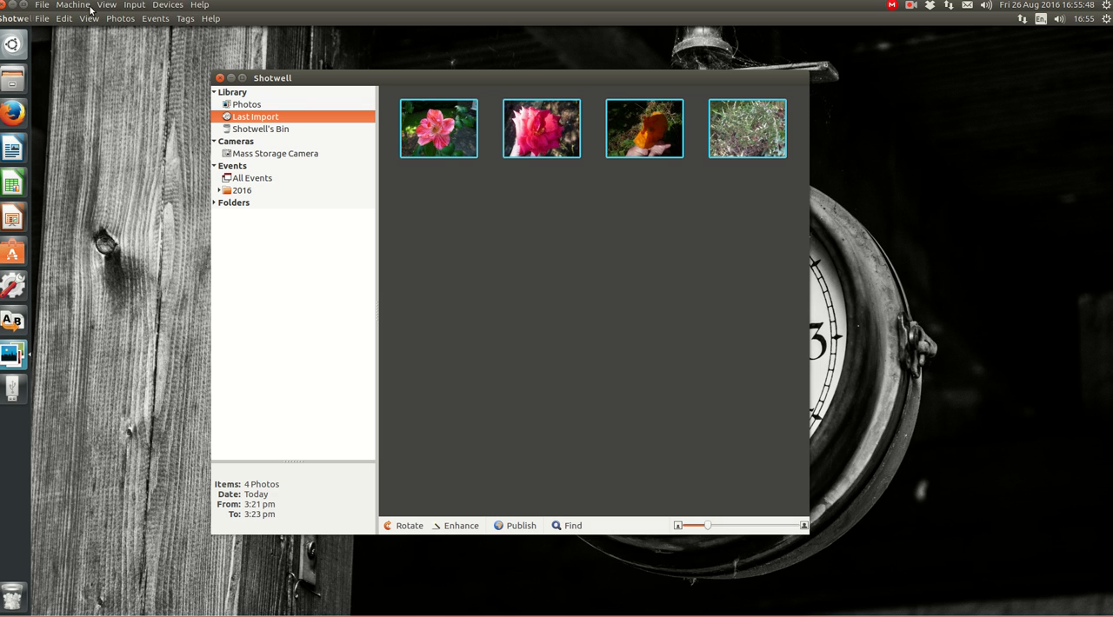
left_click(183, 18)
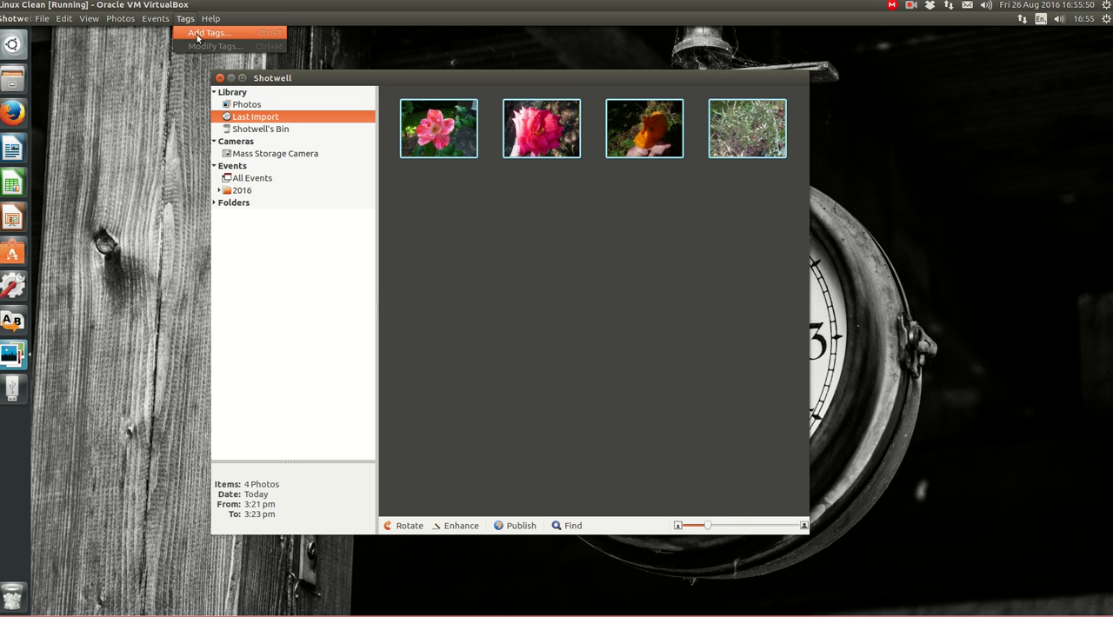
left_click(197, 33)
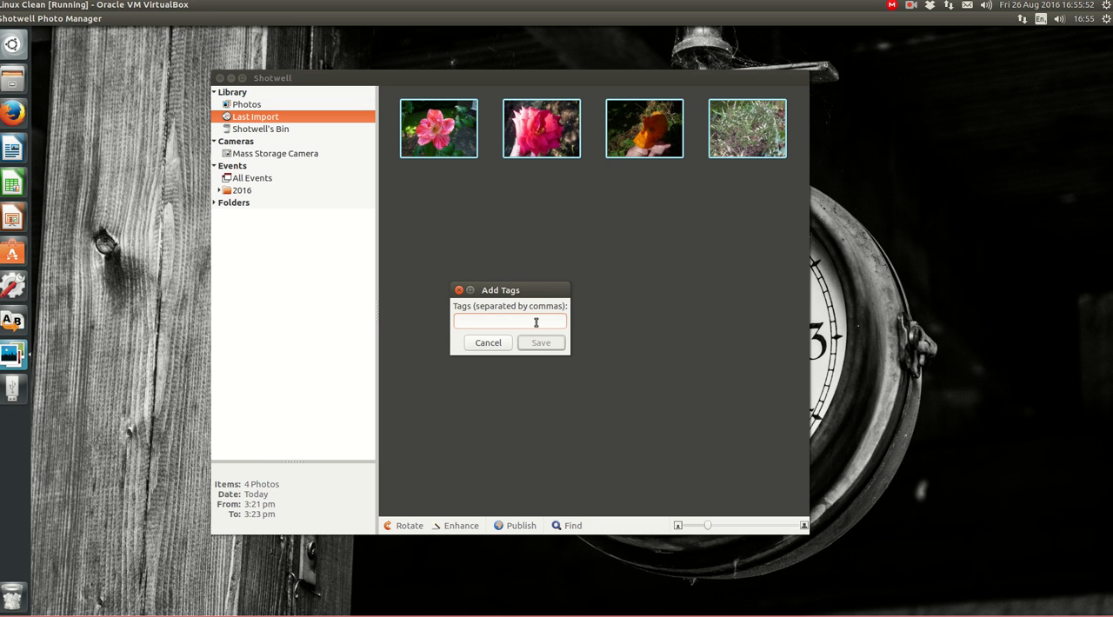
left_click_drag(570, 325, 678, 325)
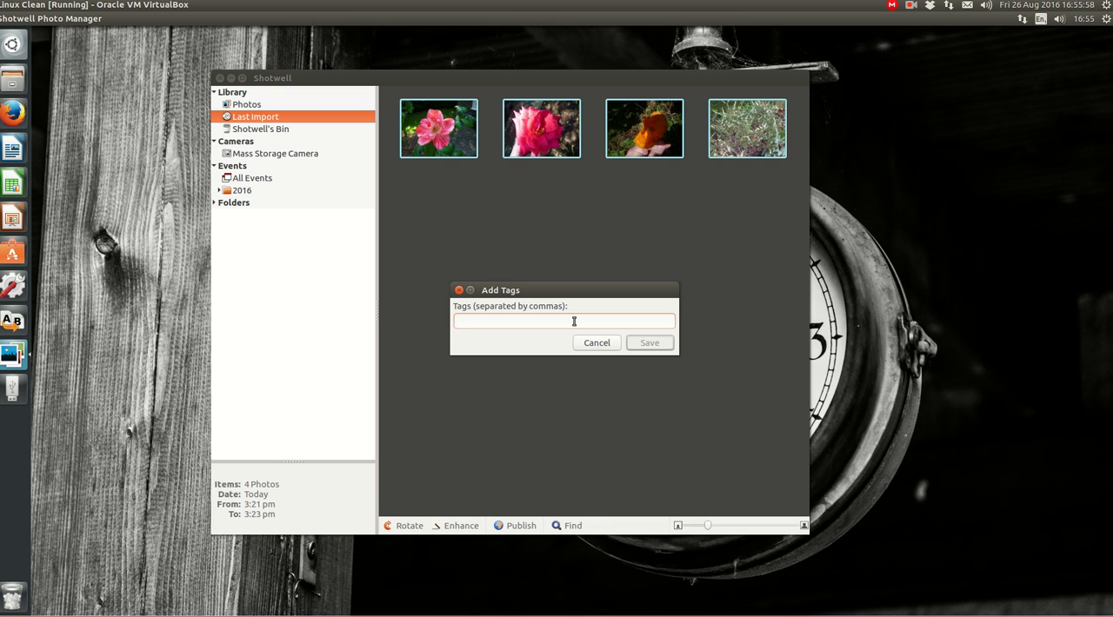
type("p")
key("BackSpace")
type("Panason")
key("BackSpace")
type("nic FS5")
left_click(654, 344)
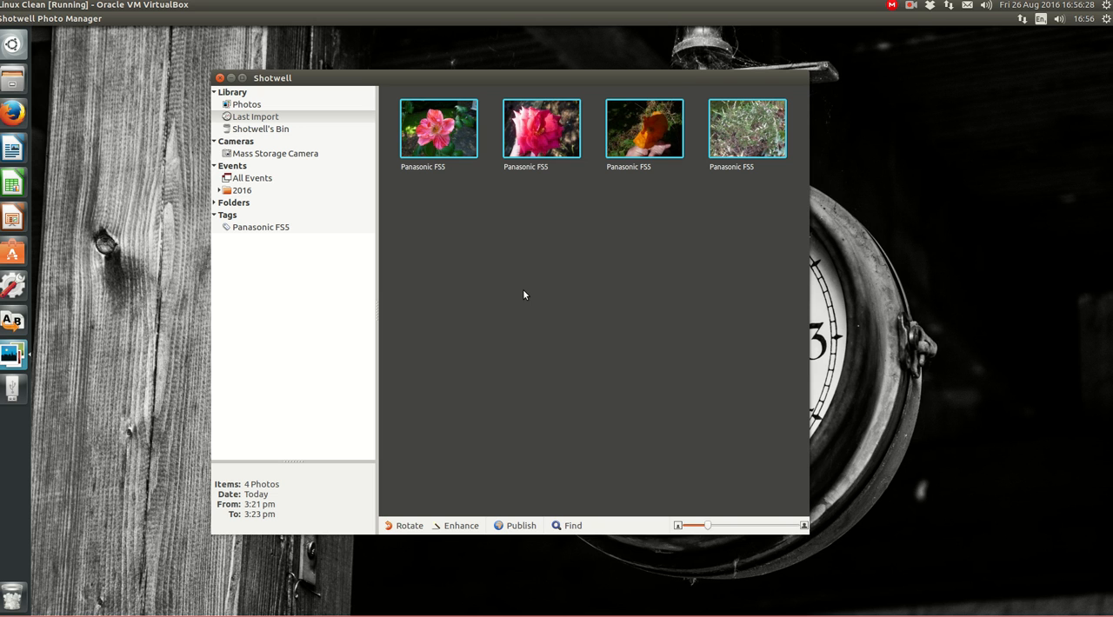
Add the tag 201608 Garden Pics to all the selected photos
key("ctrl+t")
type("20")
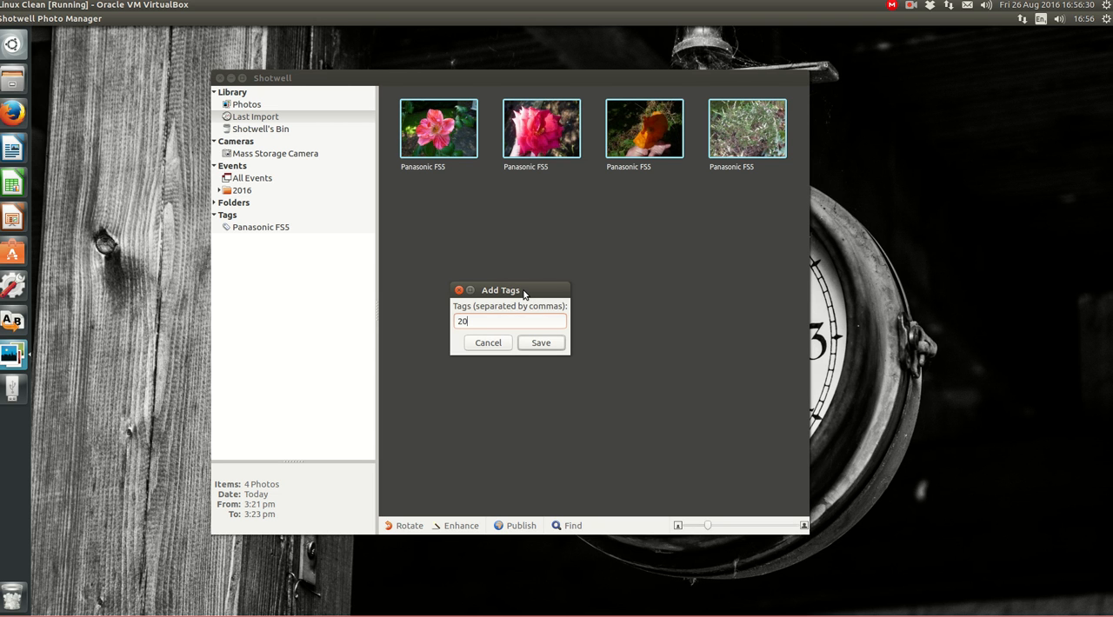
type("1608")
type("Garden Pics")
left_click(552, 347)
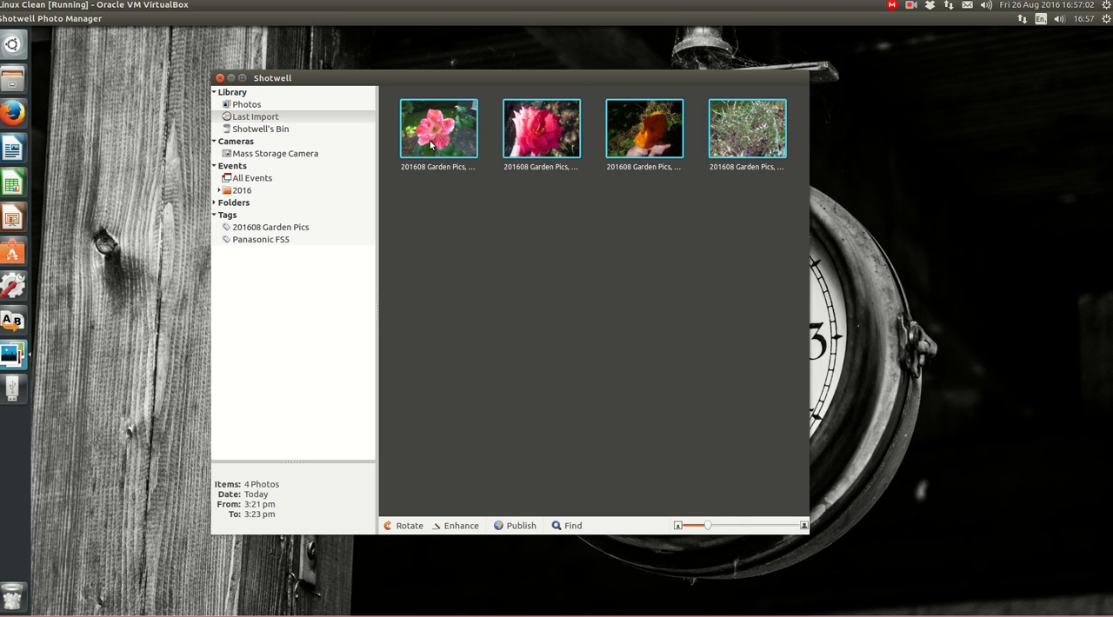
Add the tag 01 Rear to the first two photos, the pink flower and the pink rose
left_click(461, 131)
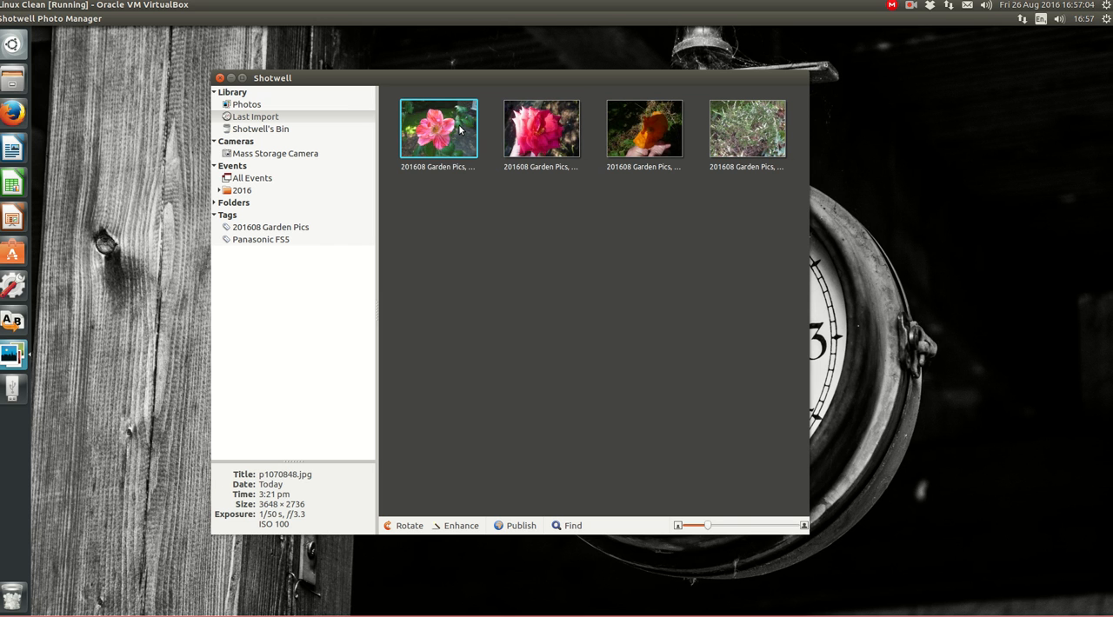
left_click(530, 138, "ctrl")
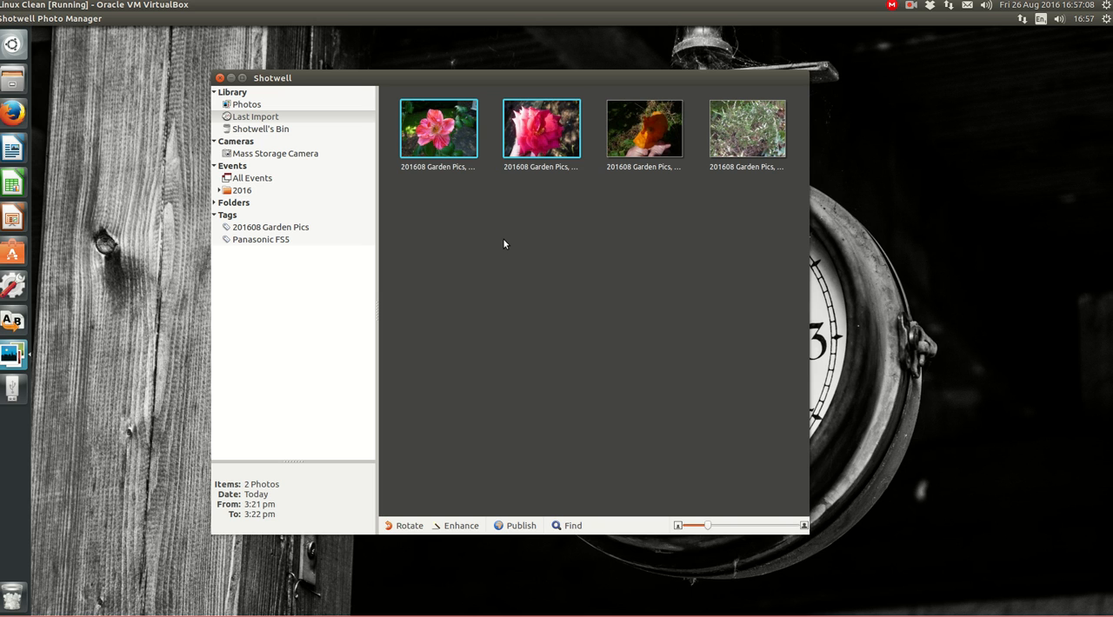
key("ctrl+t")
type("01")
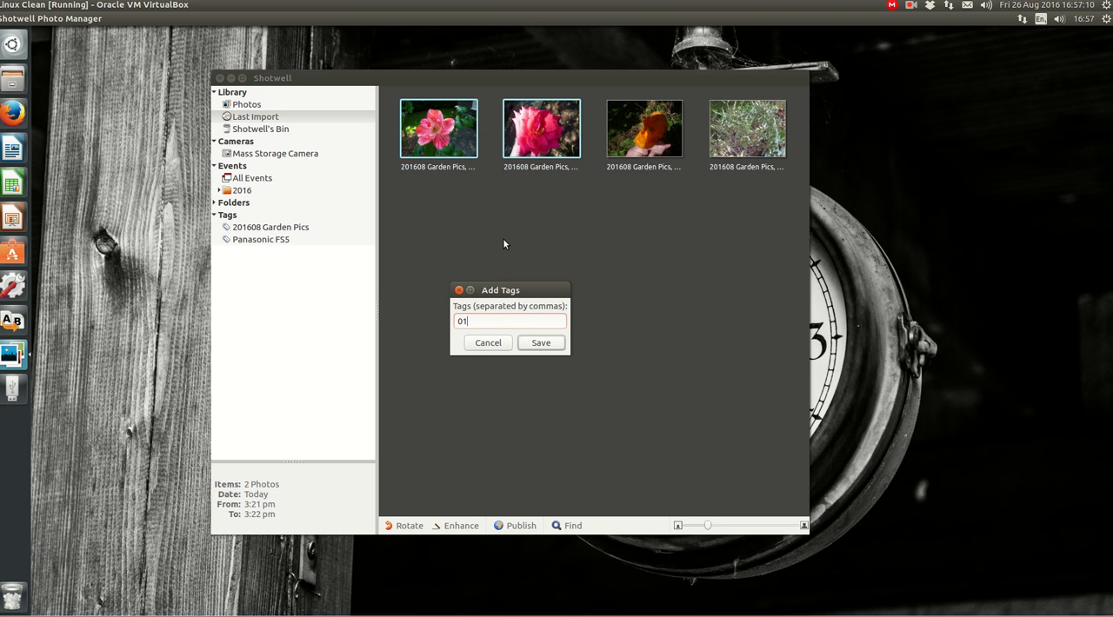
type(" Rear")
left_click(543, 342)
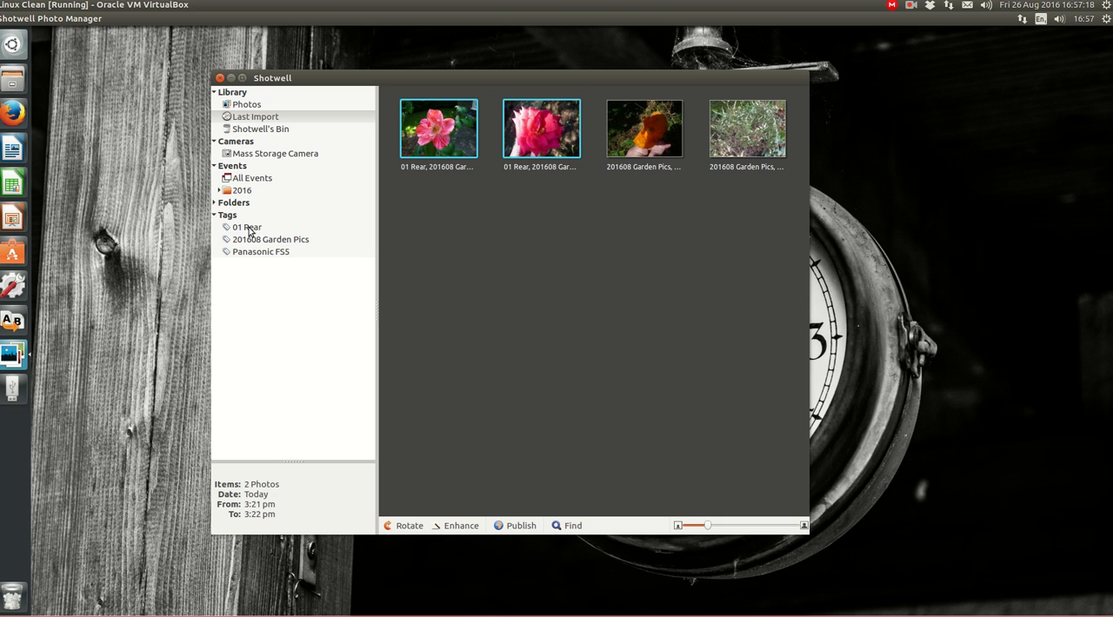
Add the tag 02 Front to the last two photos, the orange flower and the green shrub
left_click(586, 259)
left_click(659, 138)
left_click(720, 157, "ctrl")
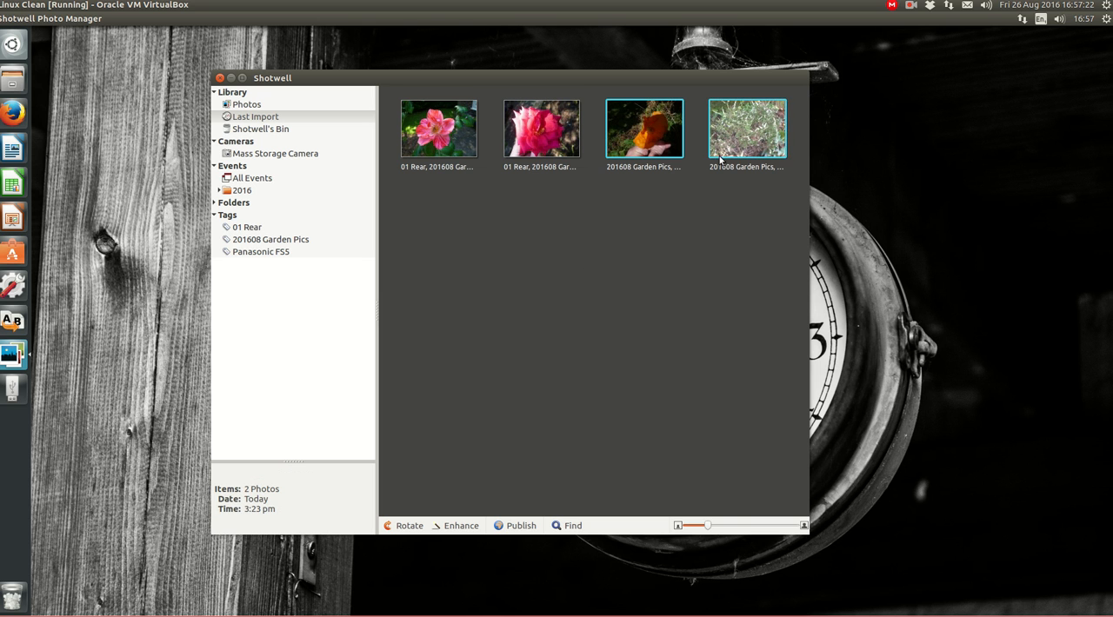
key("ctrl+t")
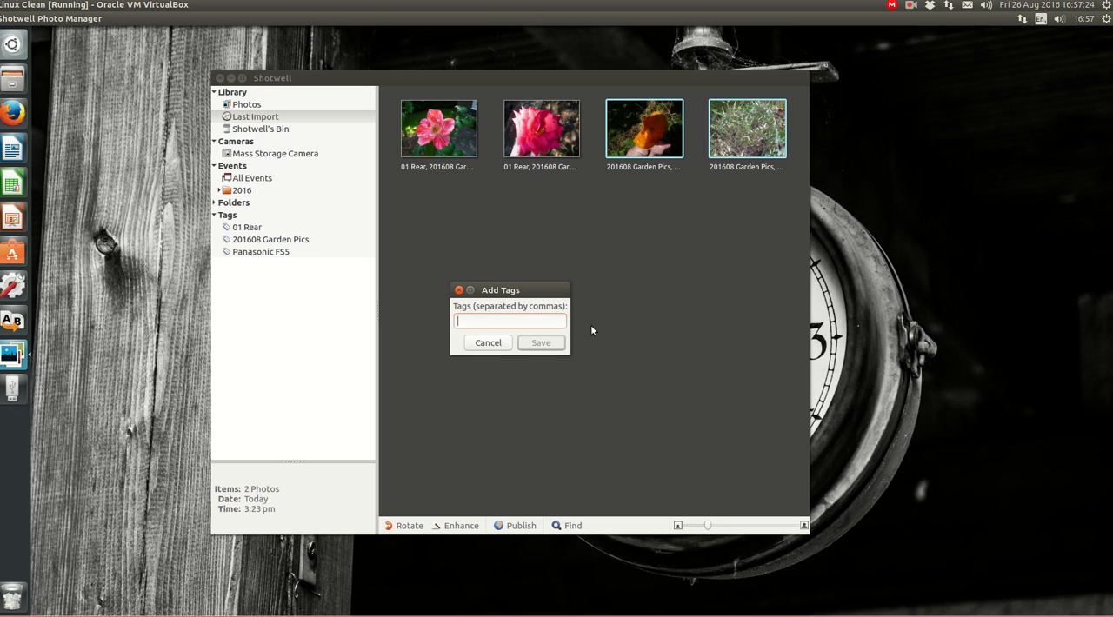
type("02 Front")
key("Return")
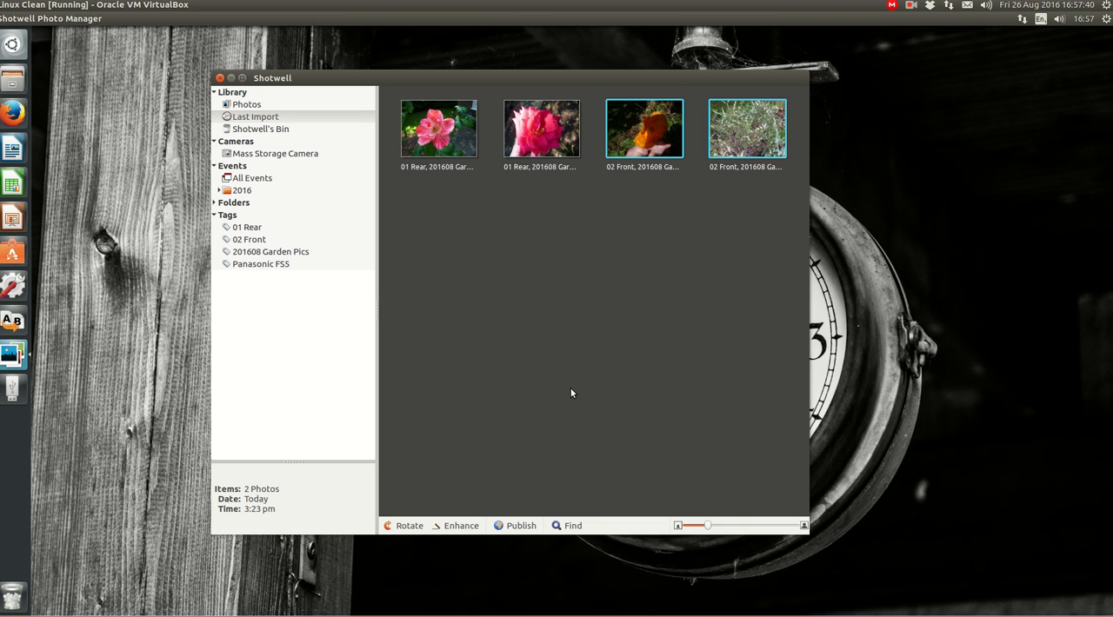
left_click(457, 170)
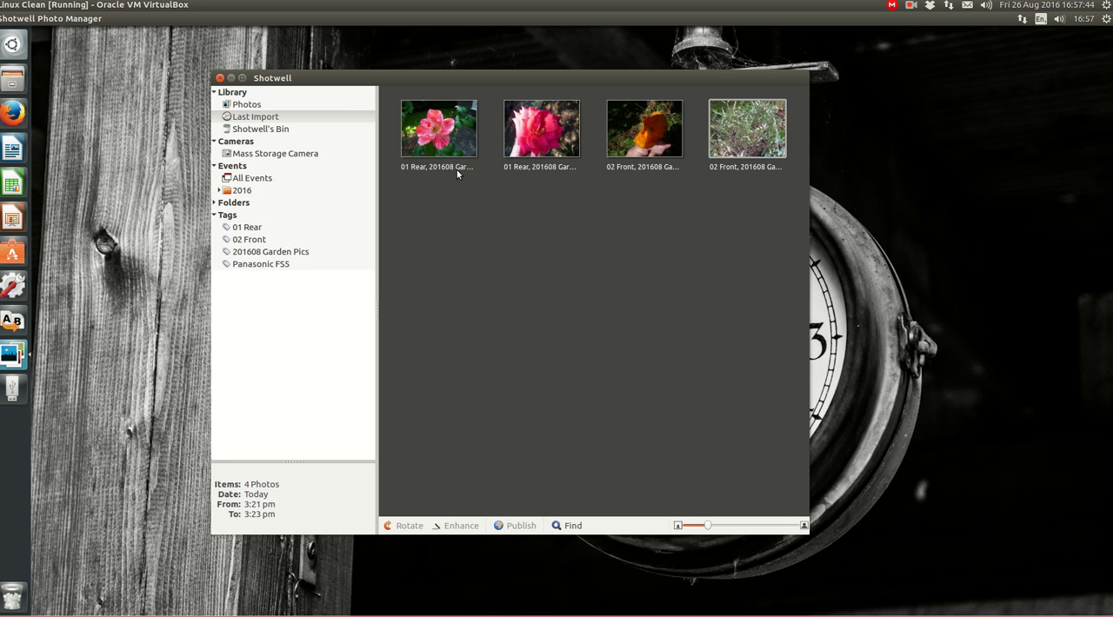
left_click(456, 165)
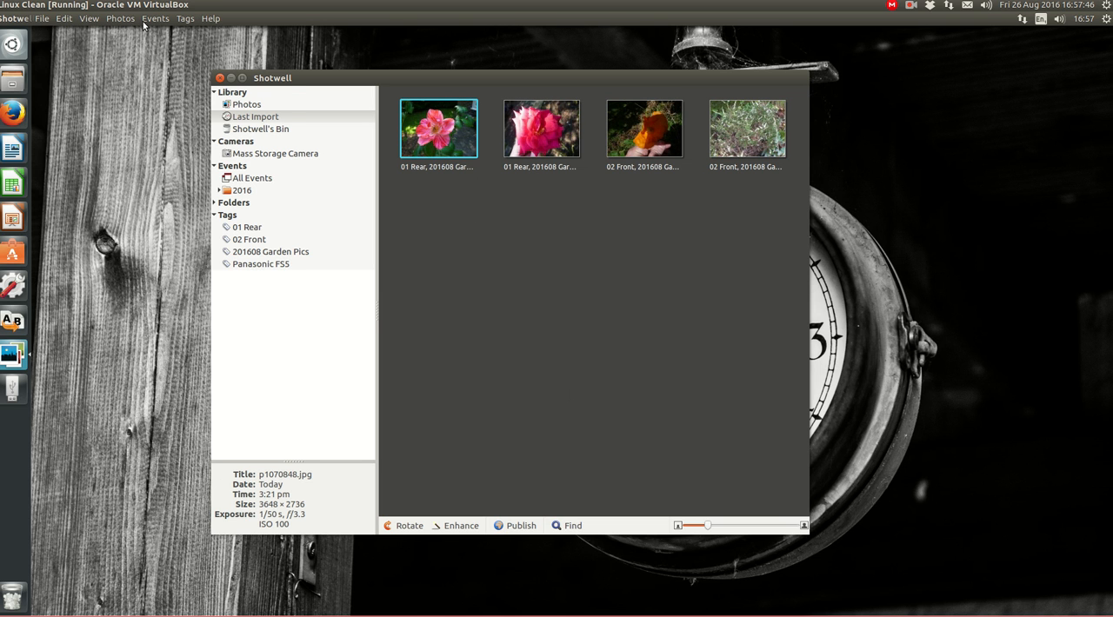
left_click(122, 18)
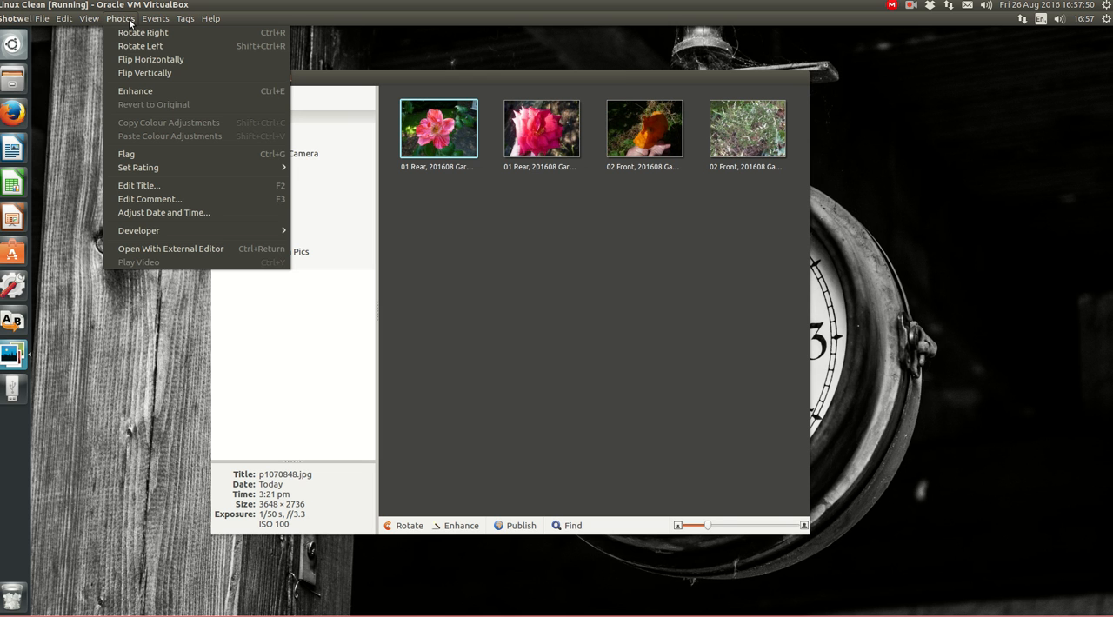
mouse_move(150, 21)
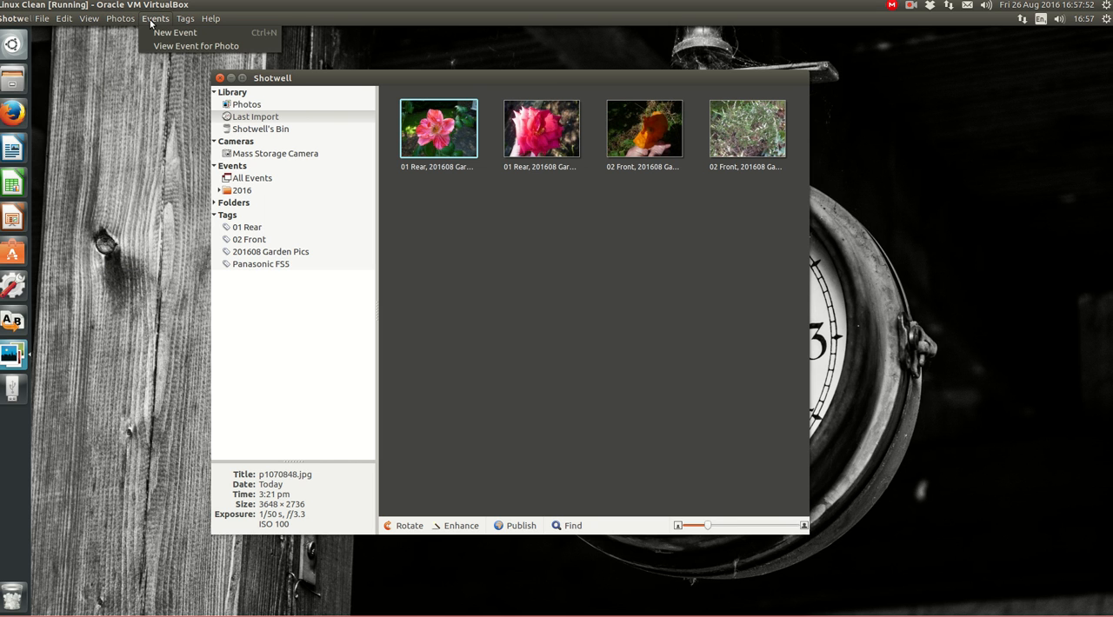
mouse_move(90, 21)
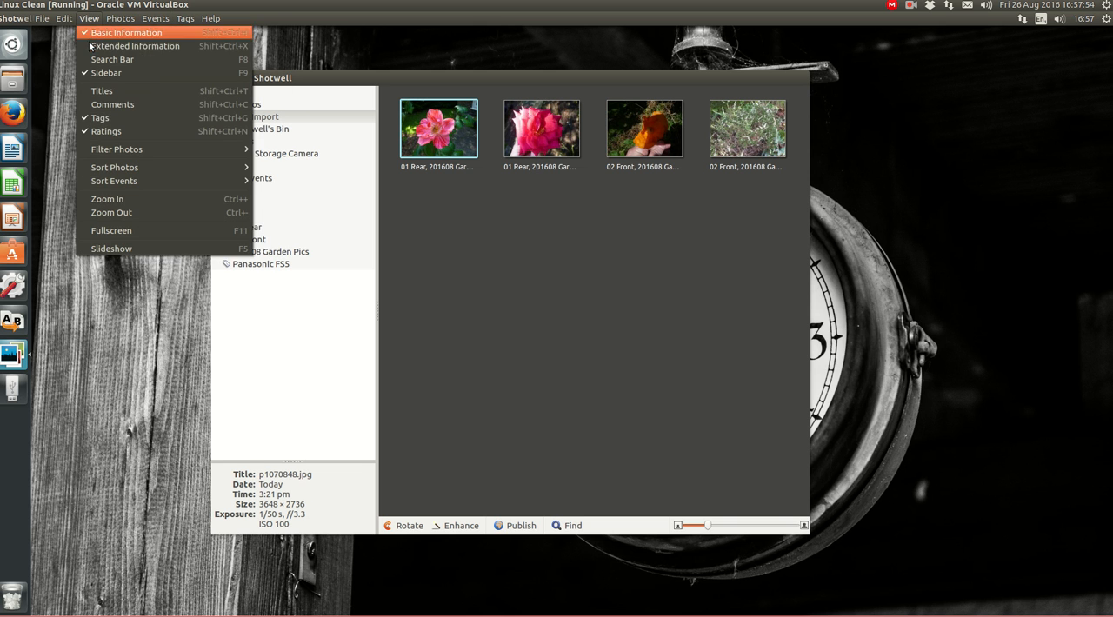
mouse_move(116, 171)
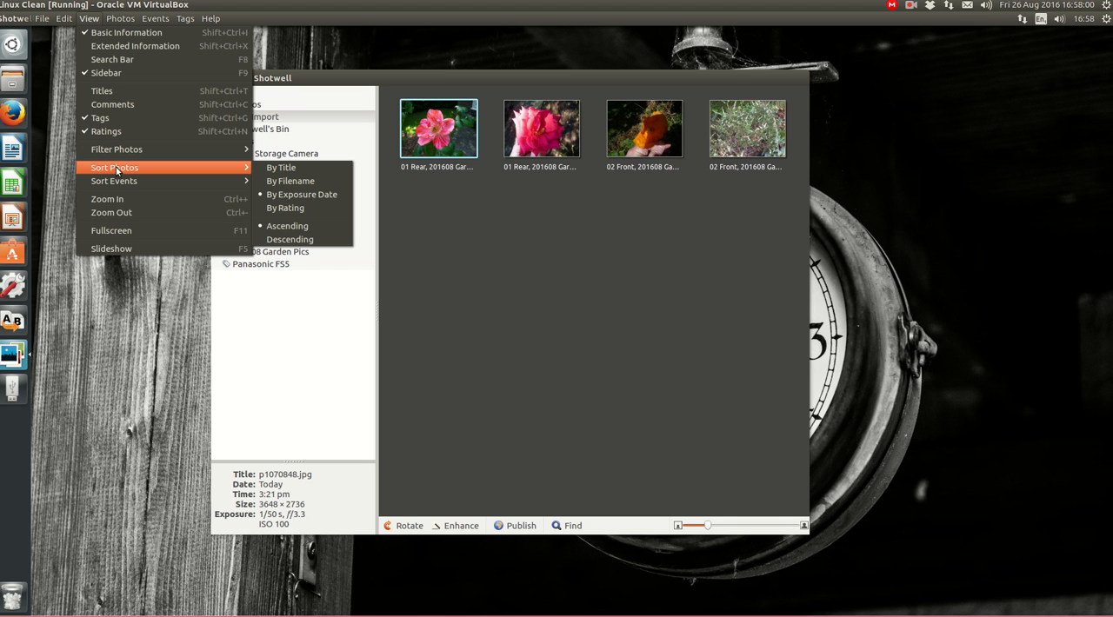
left_click(624, 339)
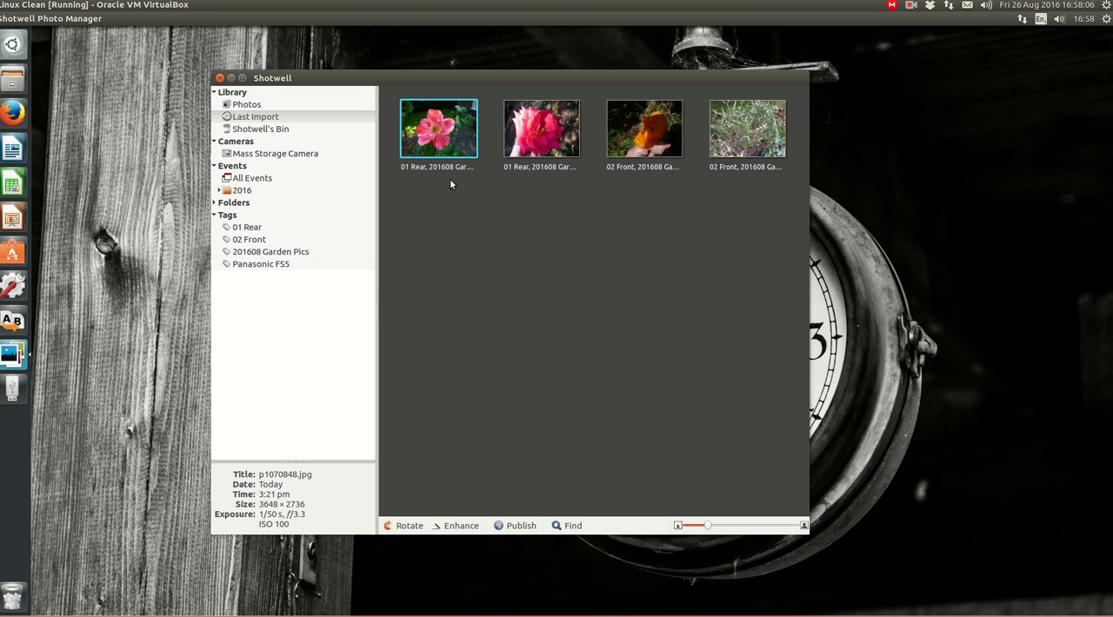
Nest the tags 01 Rear and 02 Front under the tag 201608 Garden Pics
left_click(601, 303)
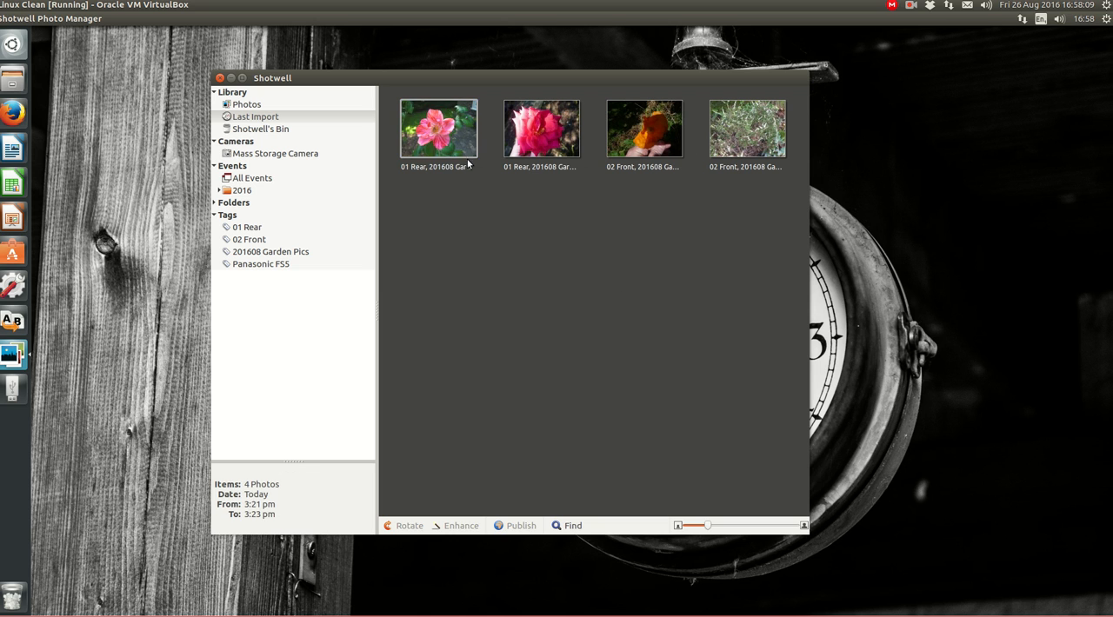
left_click(271, 252)
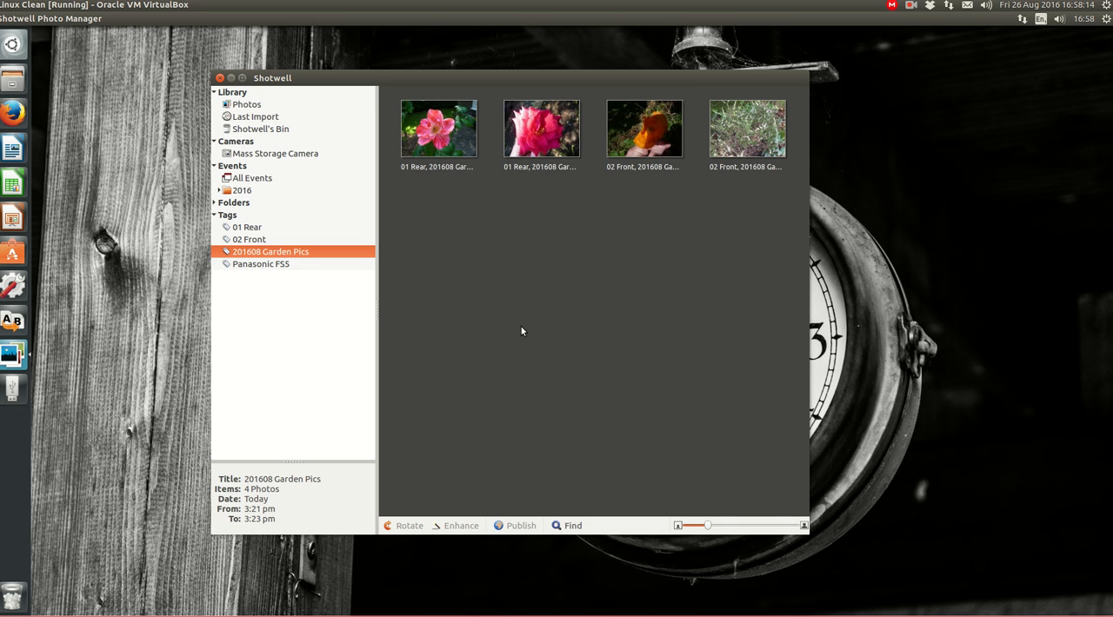
left_click(235, 228)
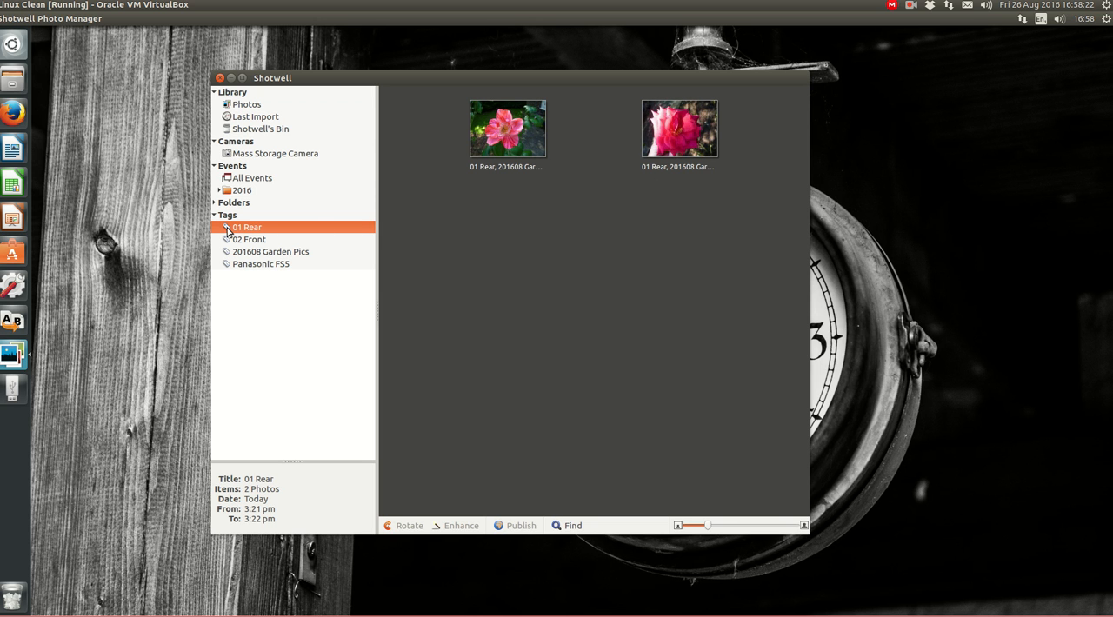
left_click_drag(227, 231, 252, 243)
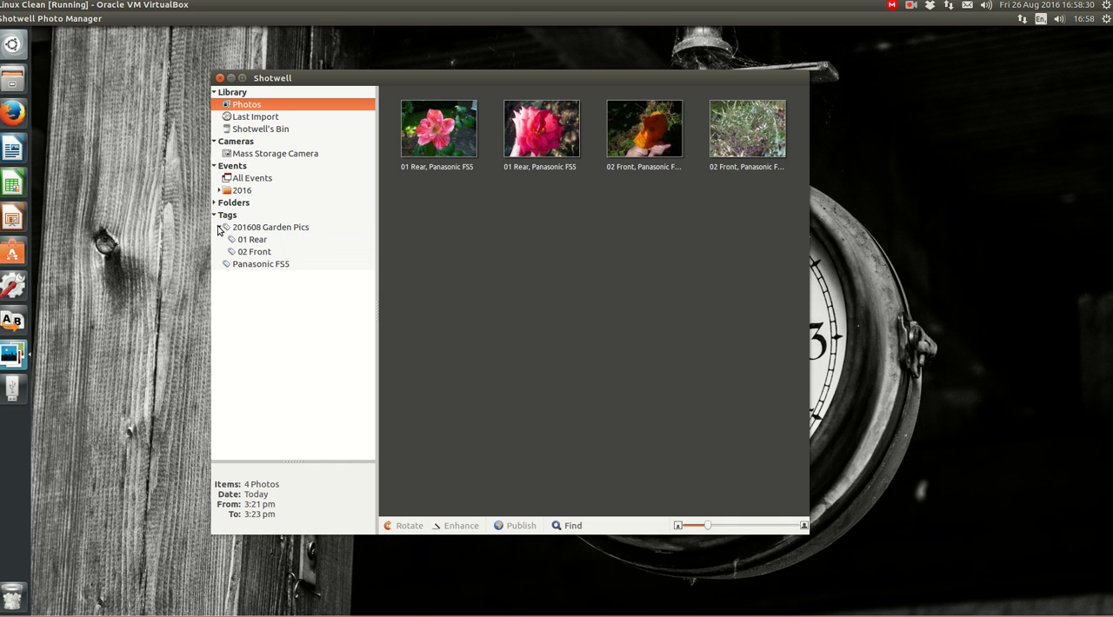
Compare the photos listed under the tag 201608 Garden Pics with those under its sub-tags 01 Rear and 02 Front
left_click(237, 231)
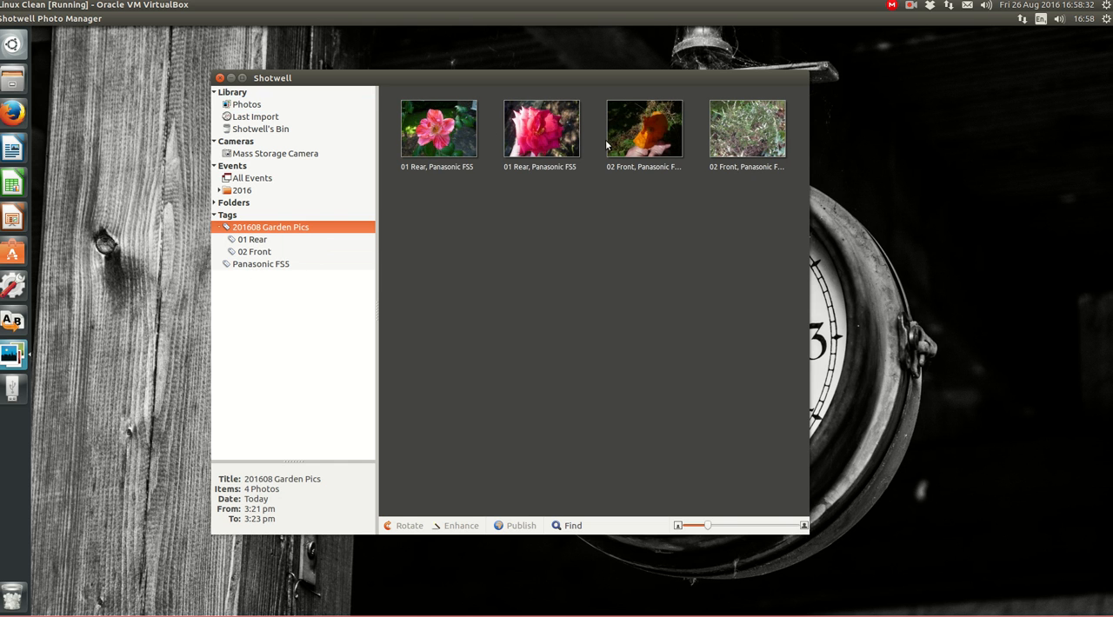
left_click(249, 242)
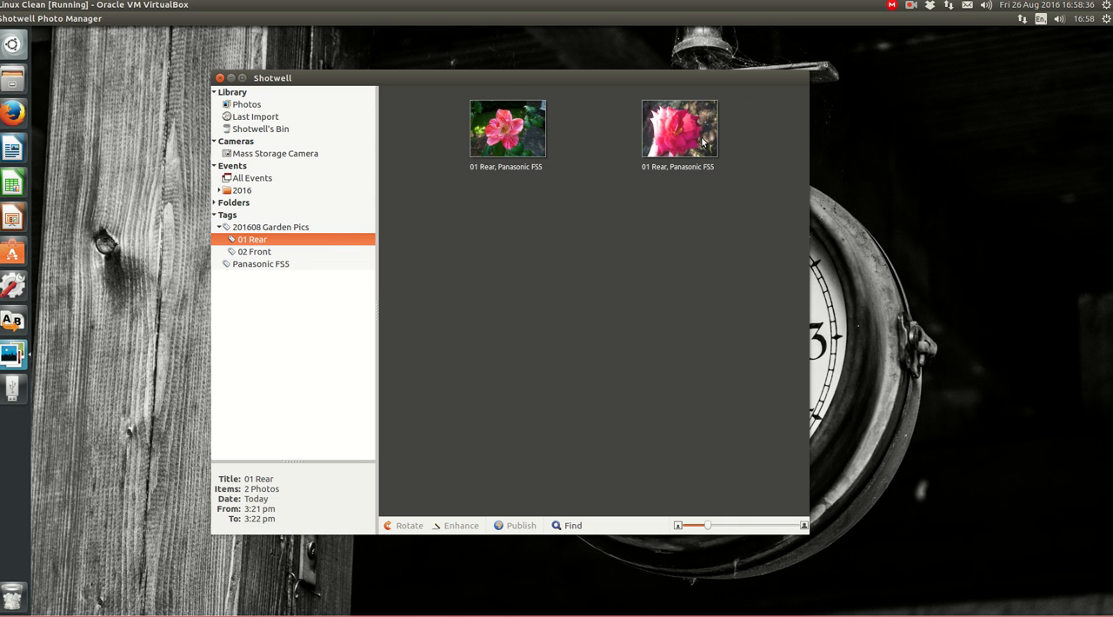
left_click(266, 252)
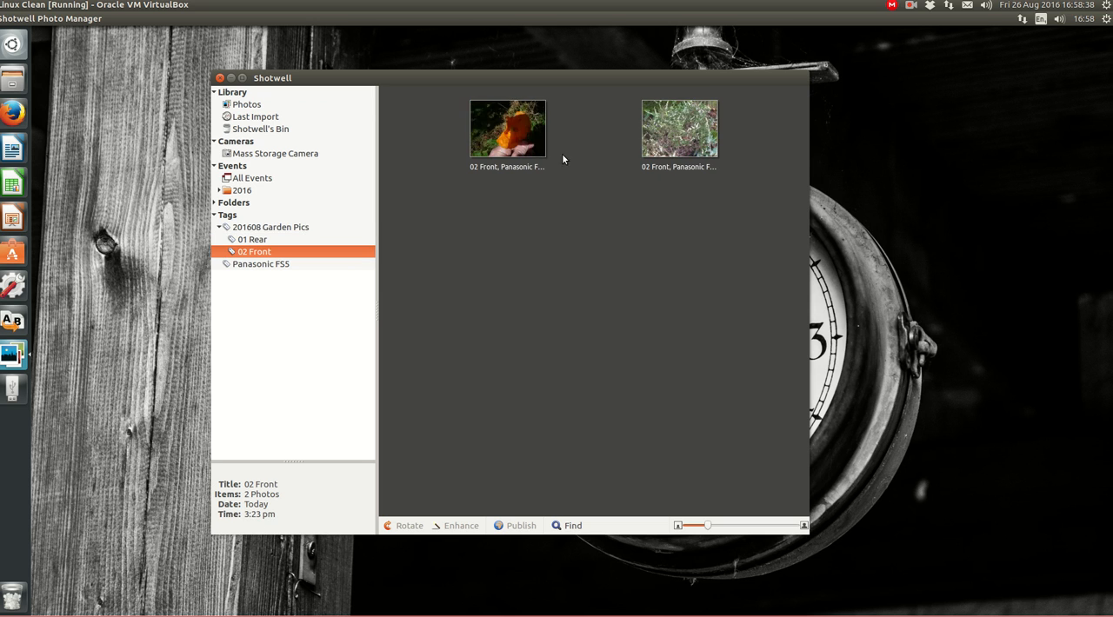
left_click(252, 240)
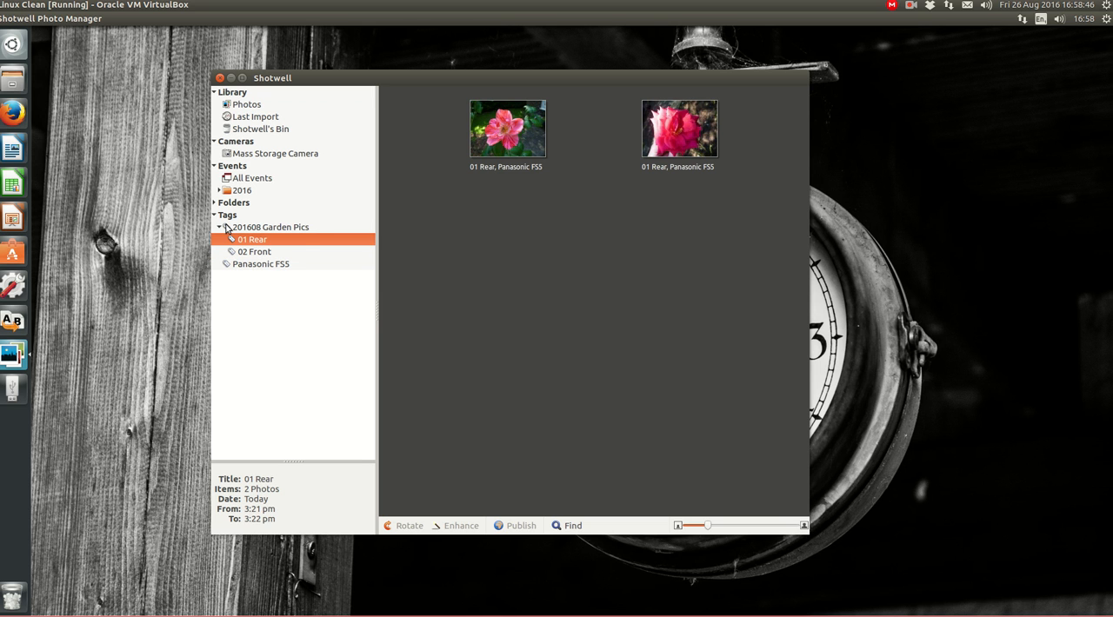
left_click(230, 227)
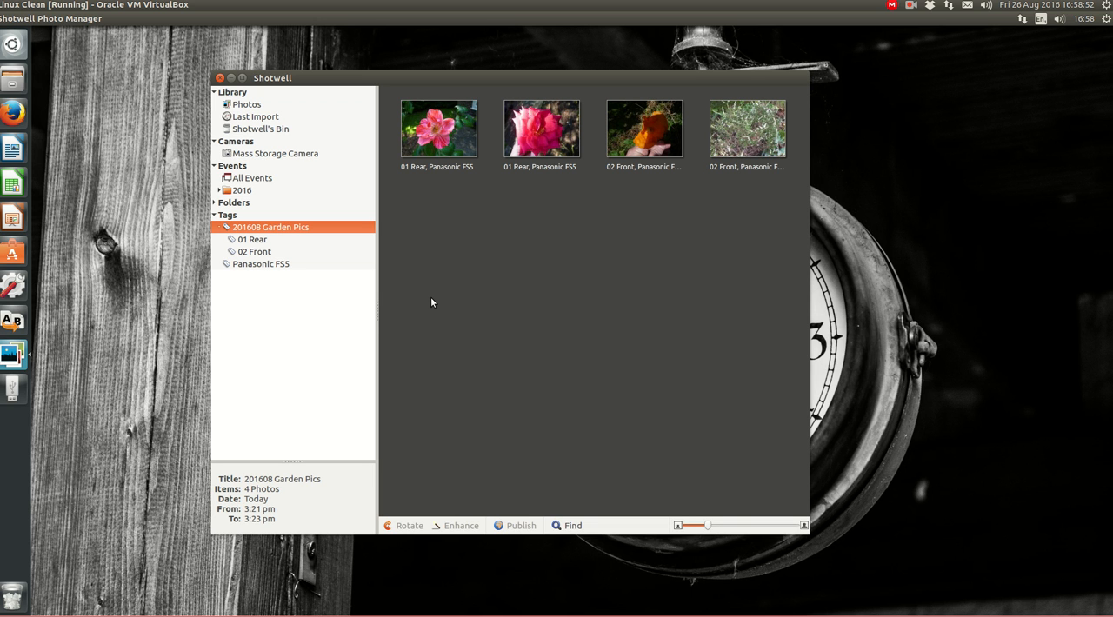
left_click(257, 241)
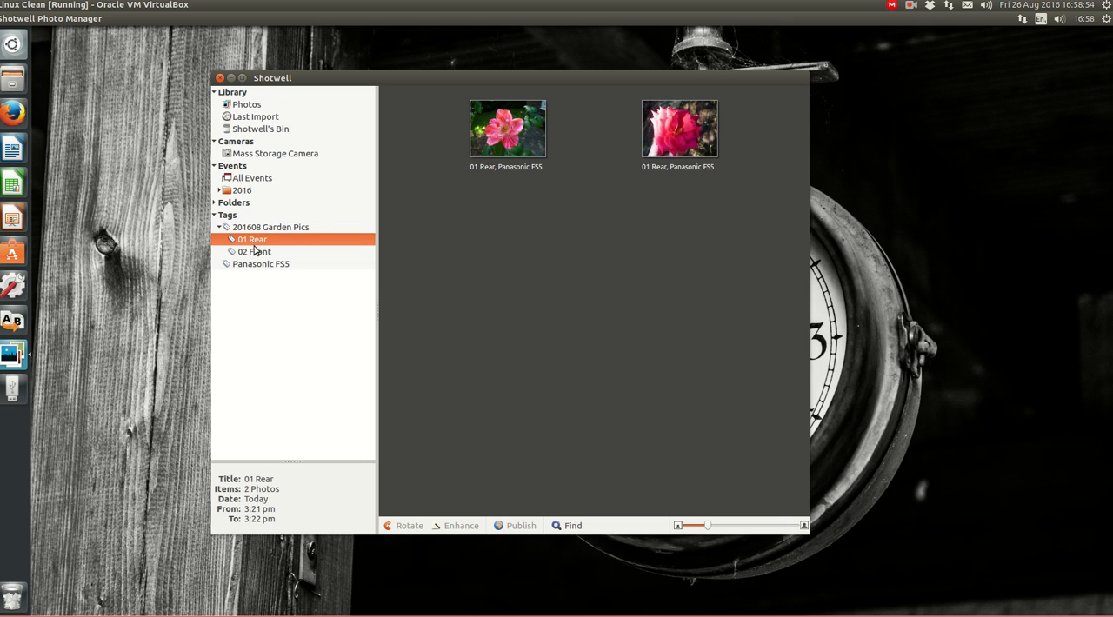
left_click(254, 252)
key("Up")
key("Down")
key("Up")
left_click(265, 253)
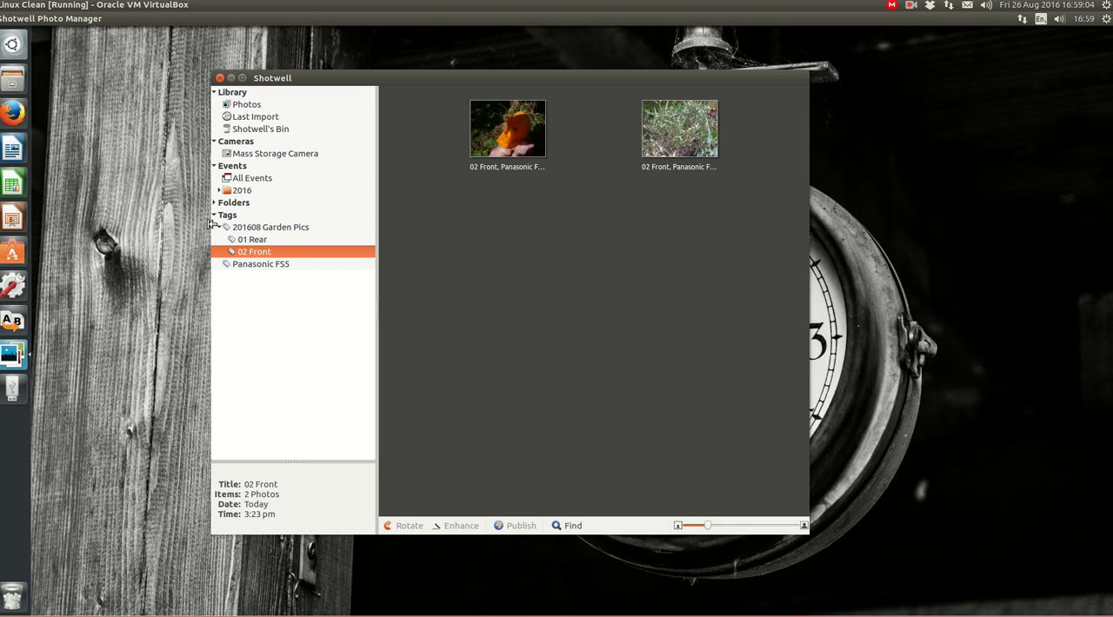
Shift the date and time of all photos in the last import backward by one hour, keeping the same-amount shift option
left_click(266, 119)
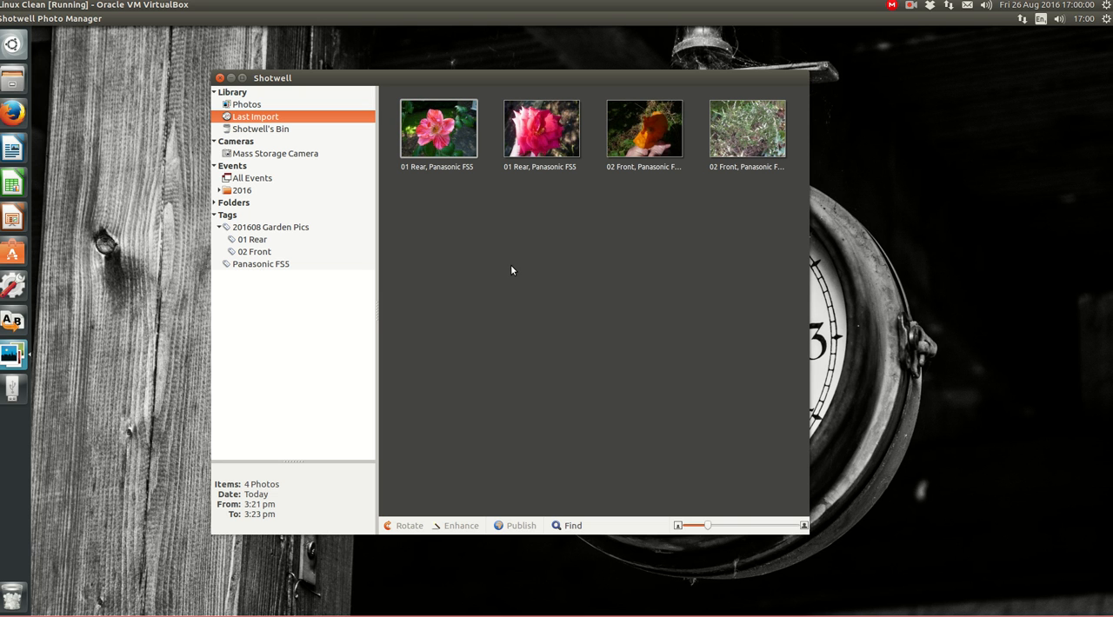
key("ctrl+a")
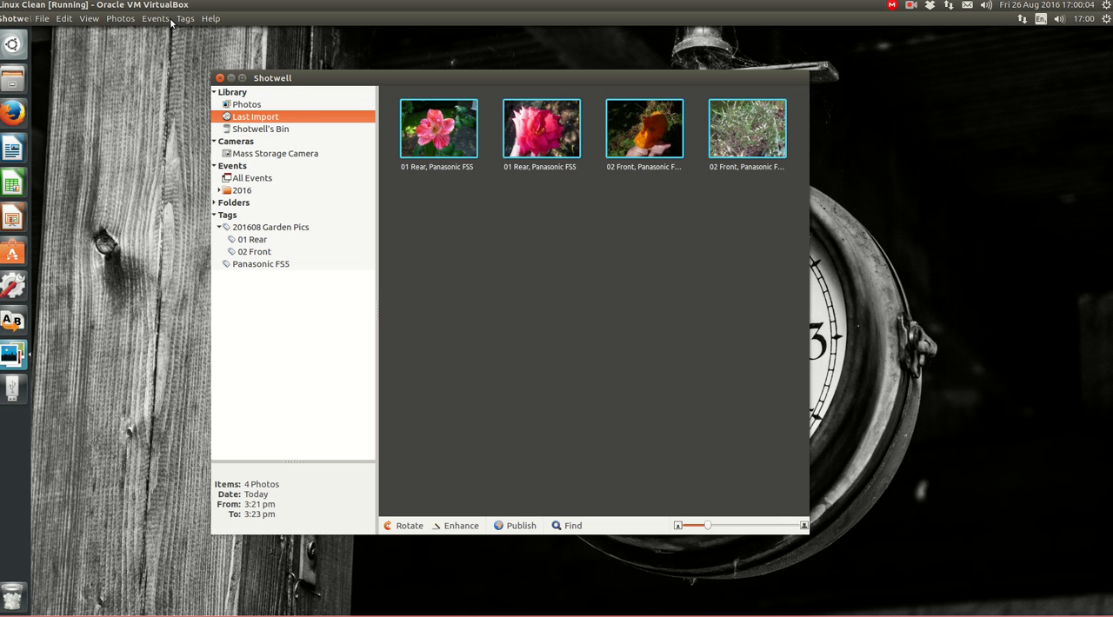
left_click(120, 18)
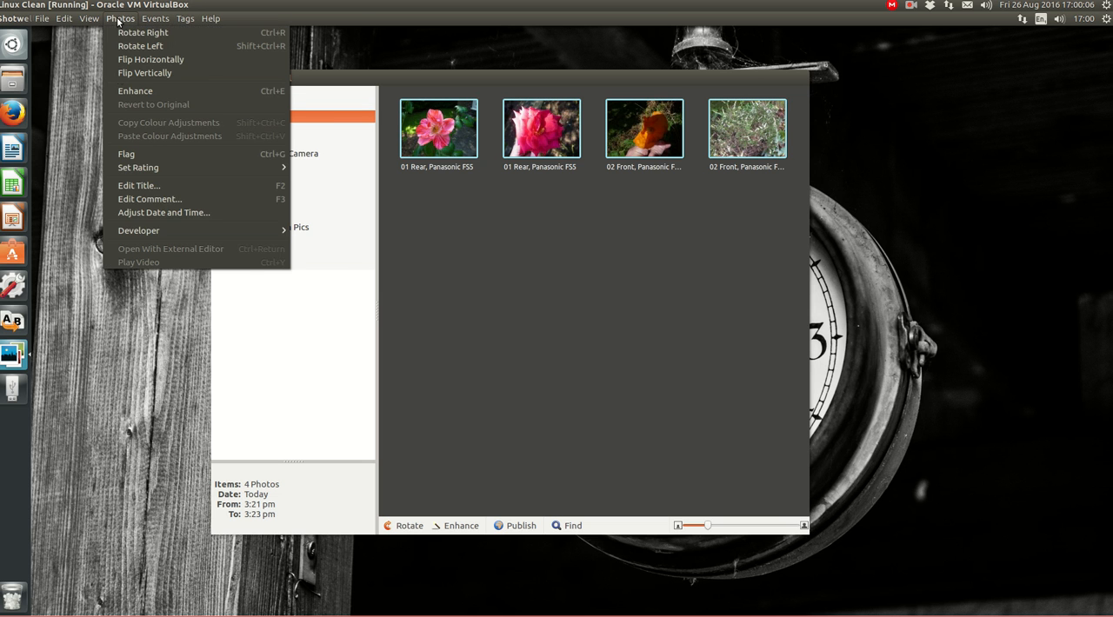
left_click(161, 213)
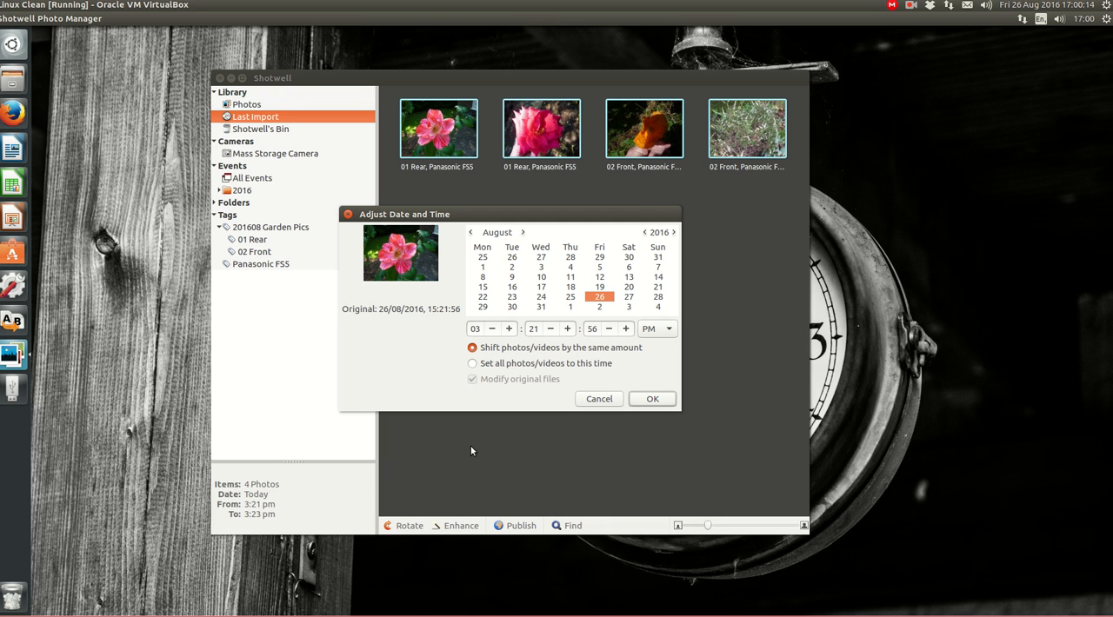
left_click(510, 329)
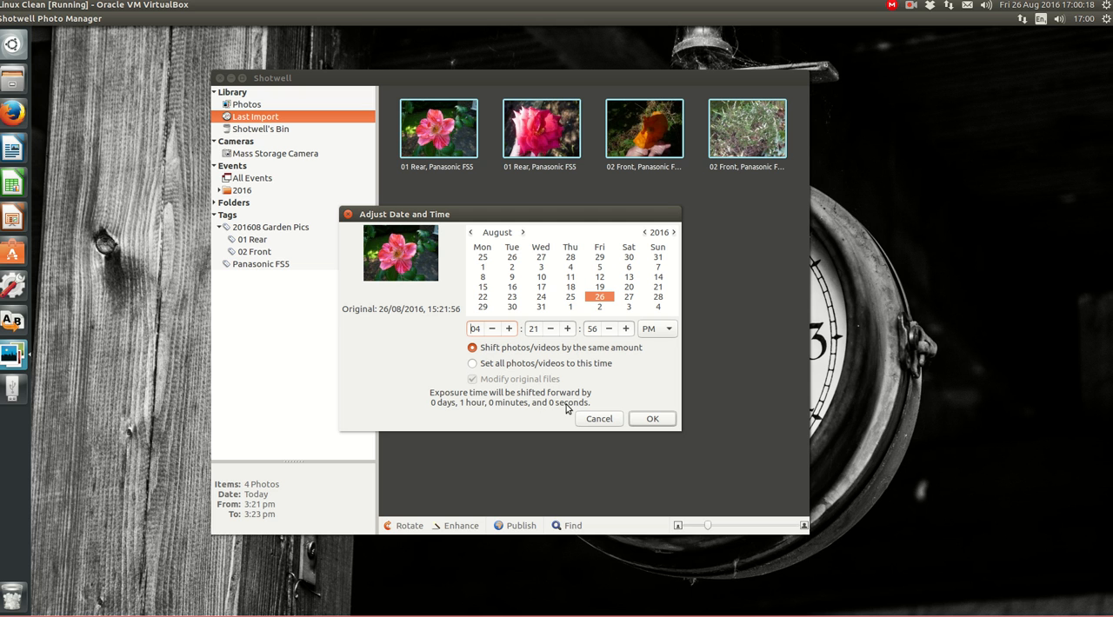
left_click(492, 331)
left_click(492, 331)
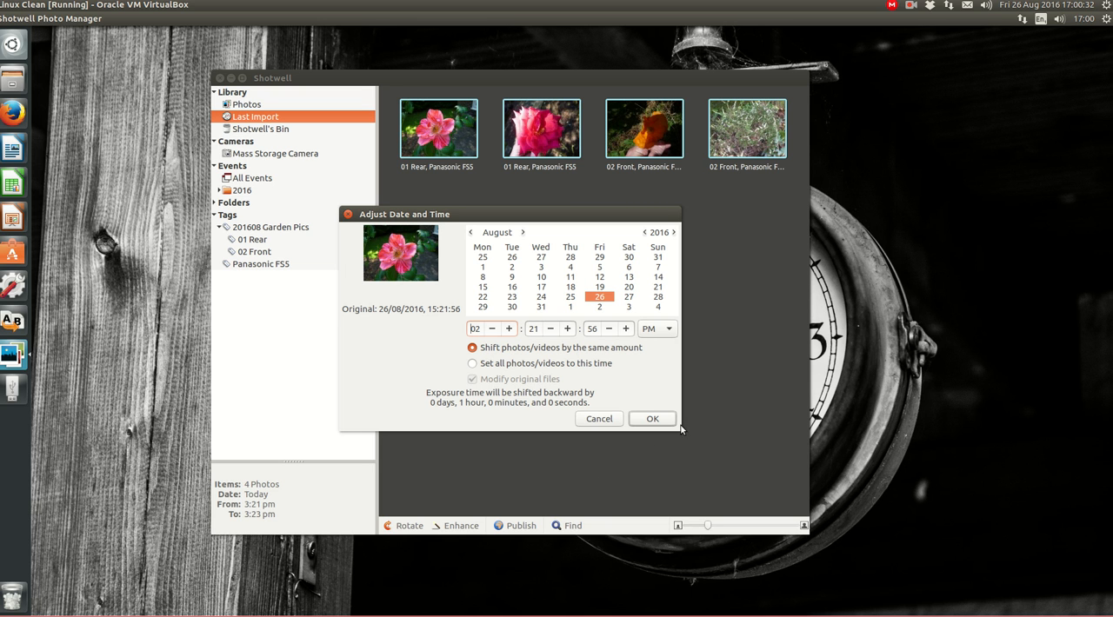
left_click(654, 420)
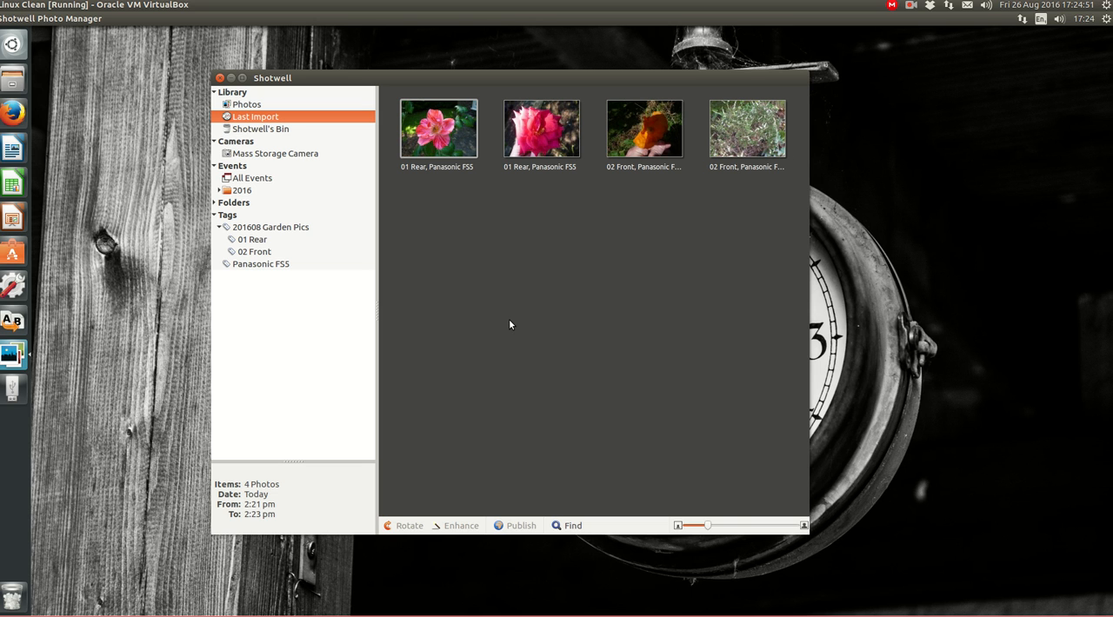
Look through the garden tags, then show the first photo of 201608 Garden Pics, the pink flower, in the file manager
left_click(227, 229)
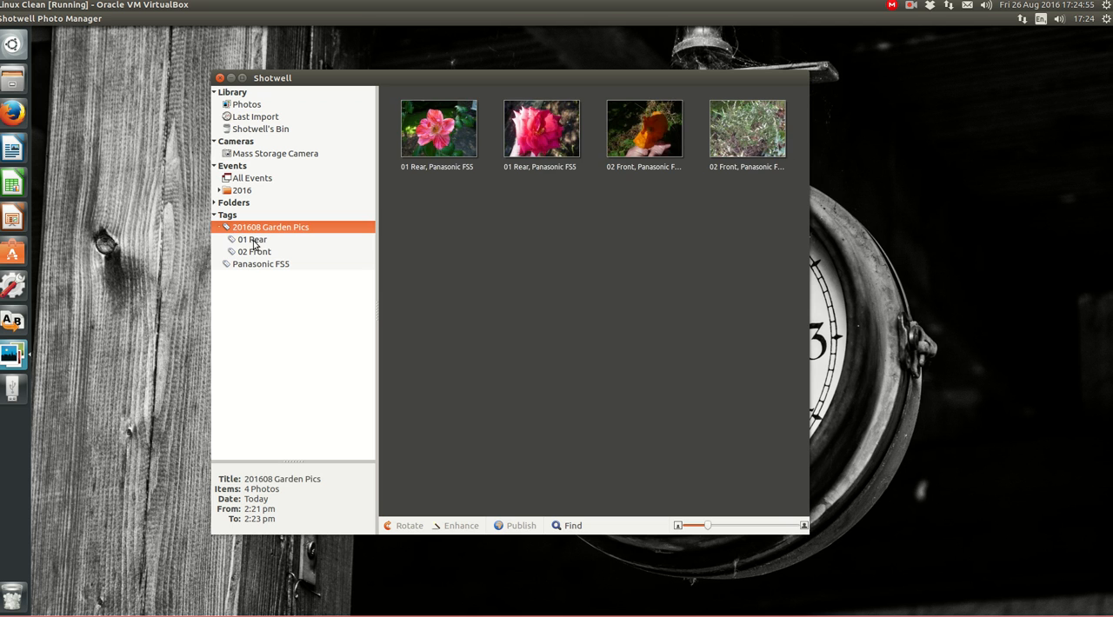
left_click(254, 241)
left_click(259, 252)
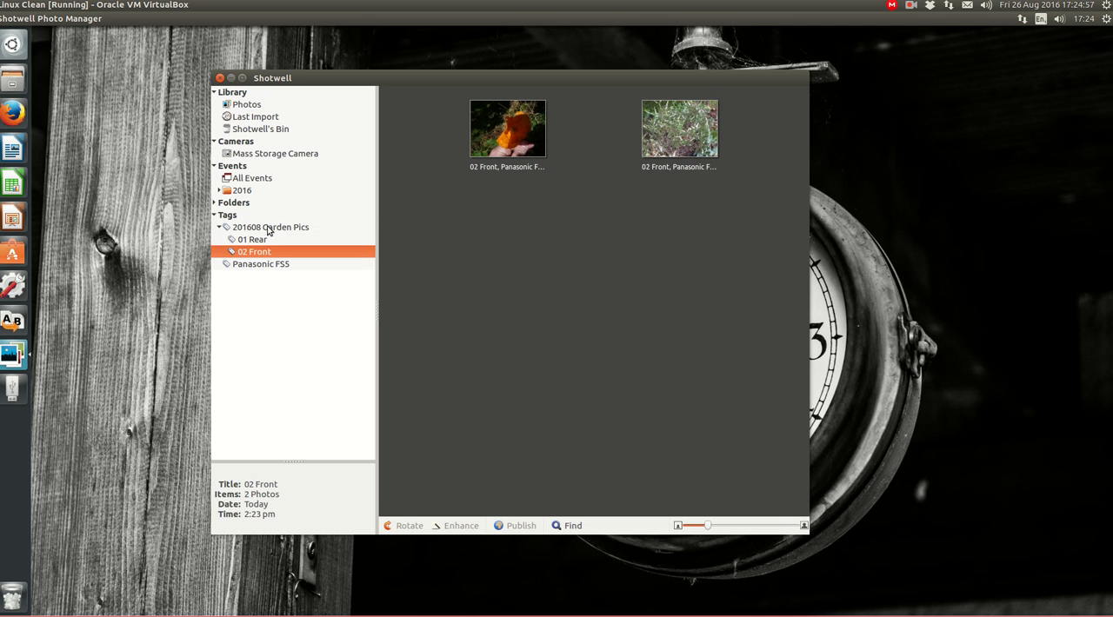
left_click(271, 227)
right_click(431, 142)
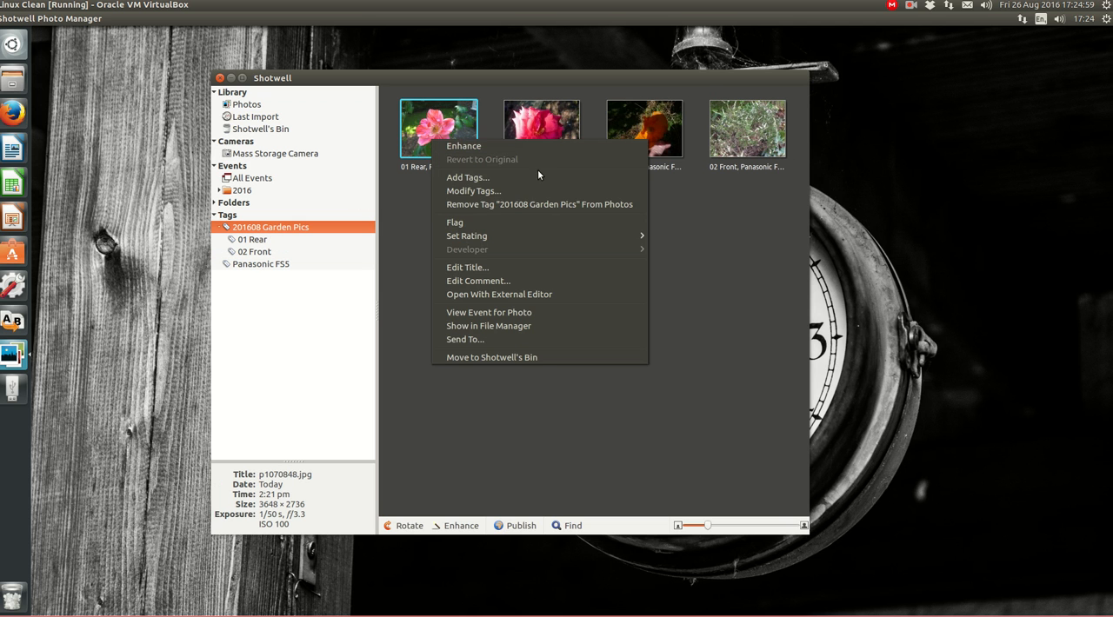
left_click(531, 328)
left_click_drag(820, 288, 545, 164)
Examine how the imported photos are filed on disk by browsing the folder path Pictures/2016/08/26_Fri
left_click(463, 184)
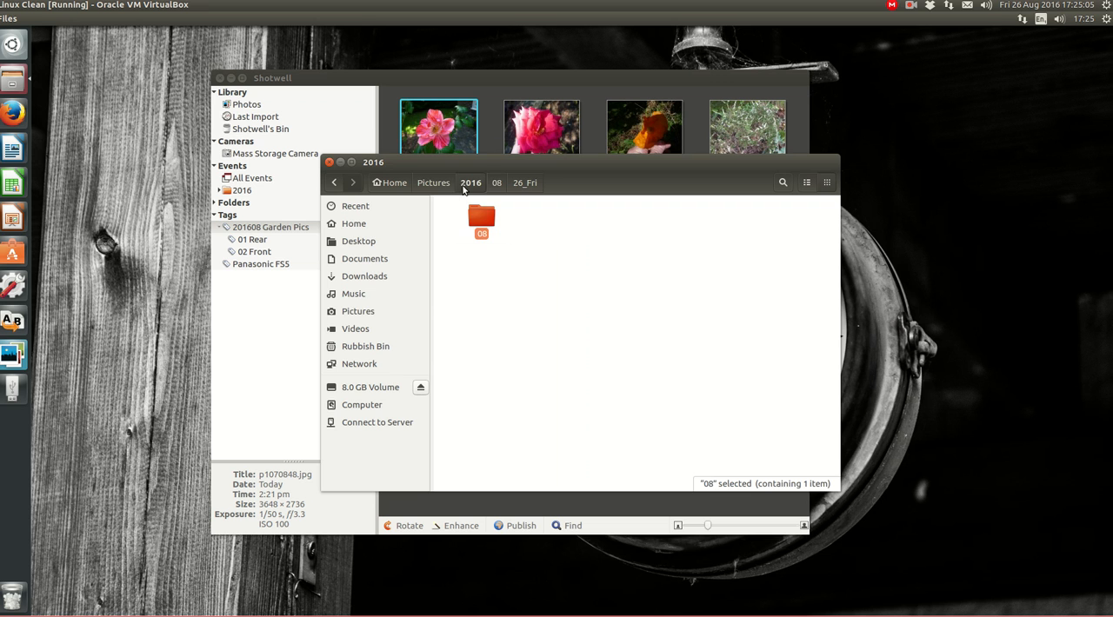
left_click(434, 183)
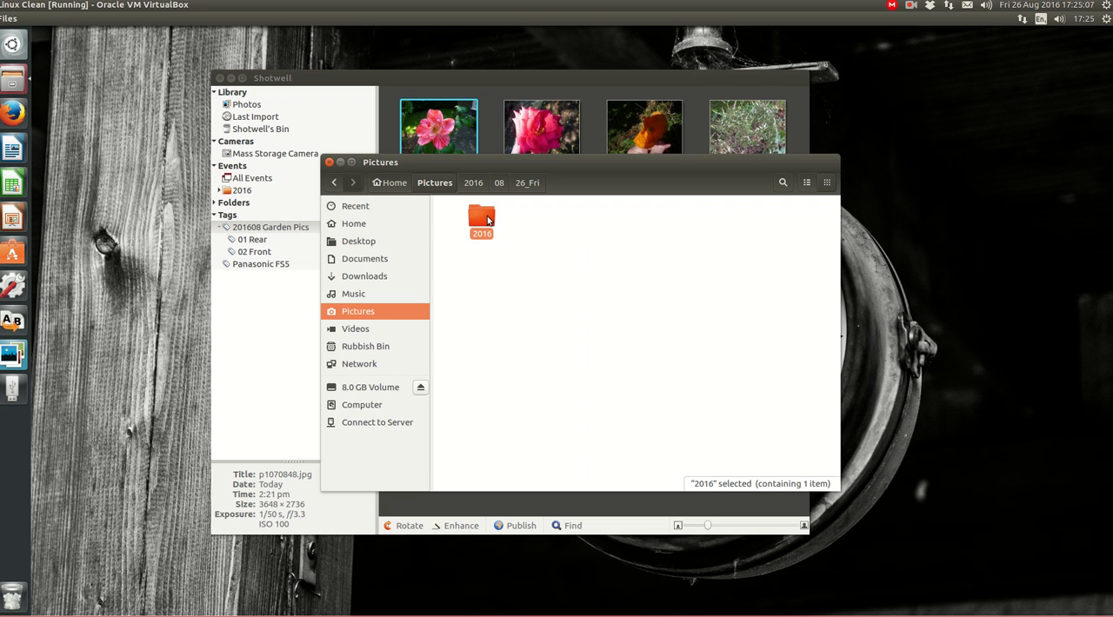
double_click(490, 221)
double_click(487, 220)
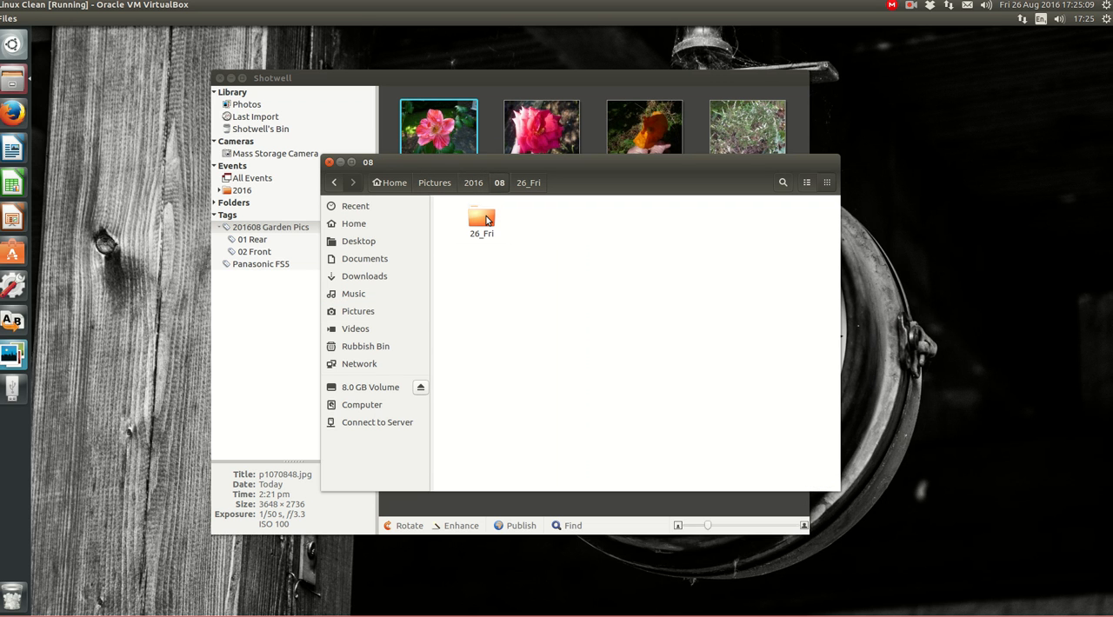
double_click(483, 221)
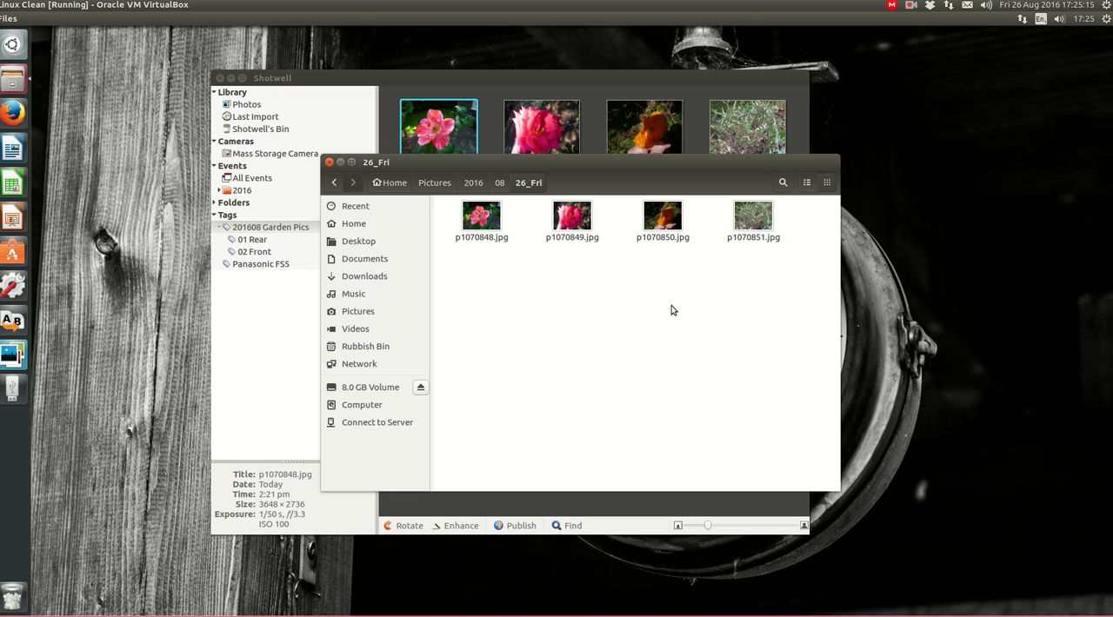
left_click(501, 185)
left_click(474, 183)
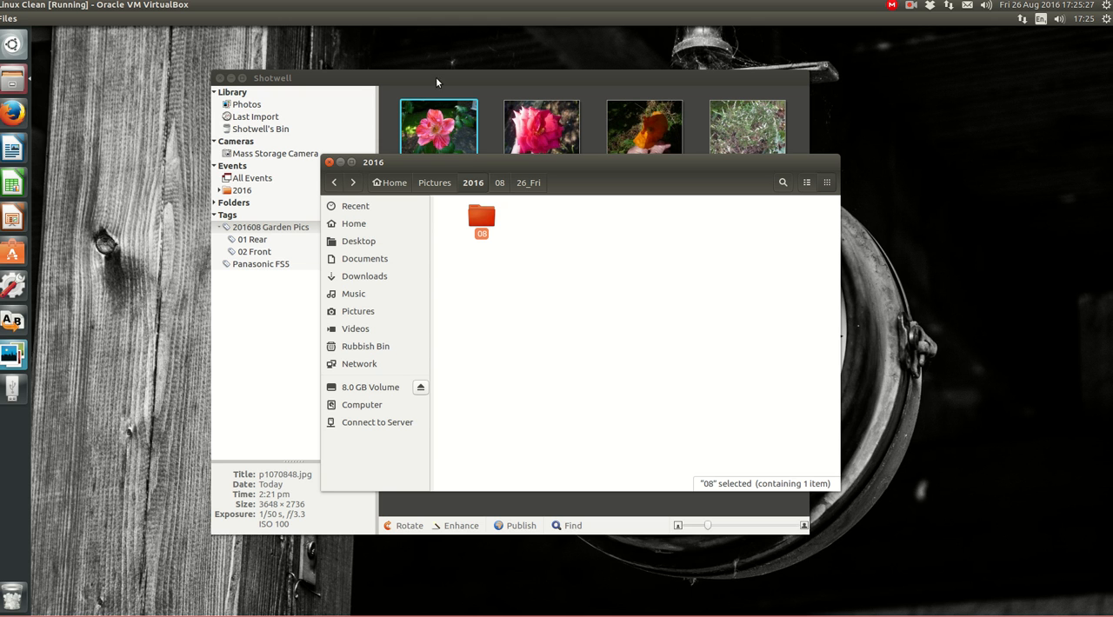
left_click(444, 186)
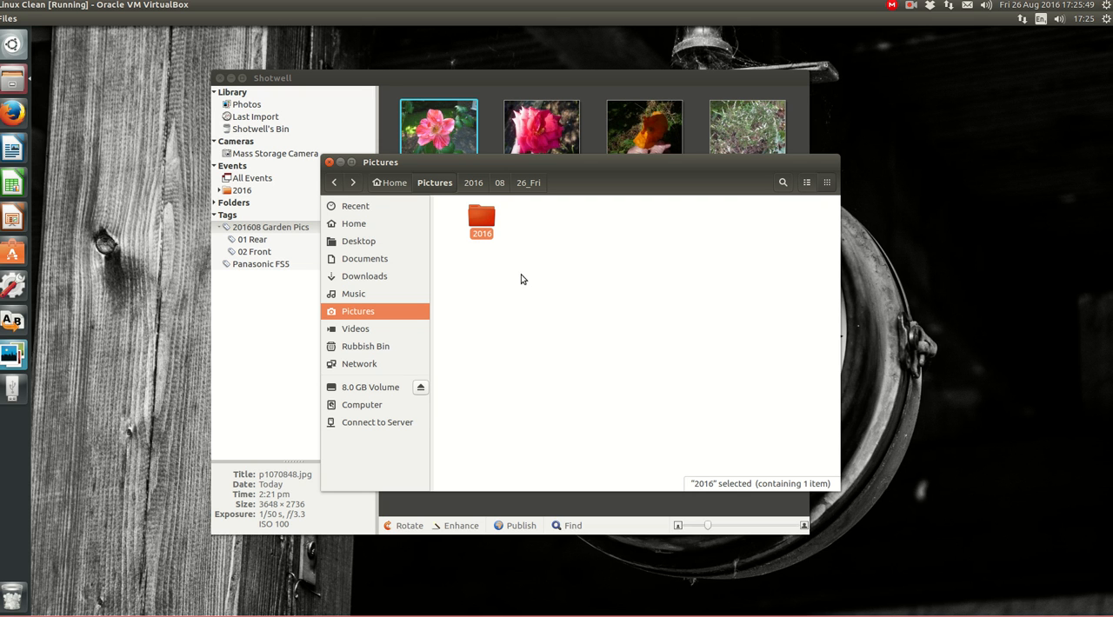
double_click(484, 224)
double_click(484, 225)
double_click(482, 222)
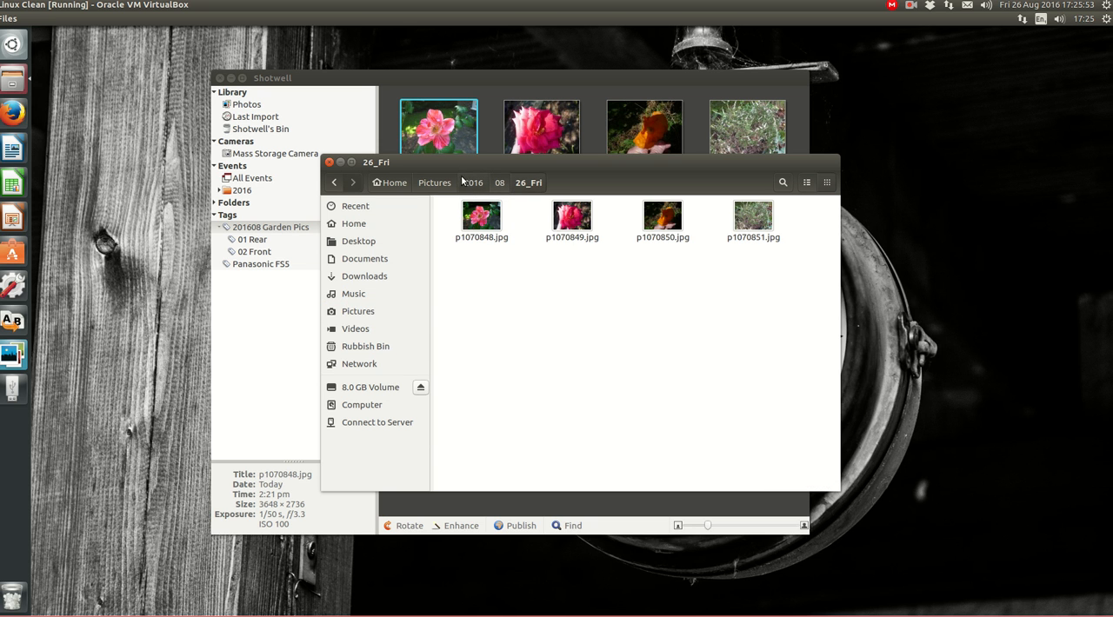
Try to import p1070848.jpg into the Shotwell library again from the 26_Fri folder
left_click_drag(458, 162, 716, 157)
left_click_drag(740, 210, 318, 126)
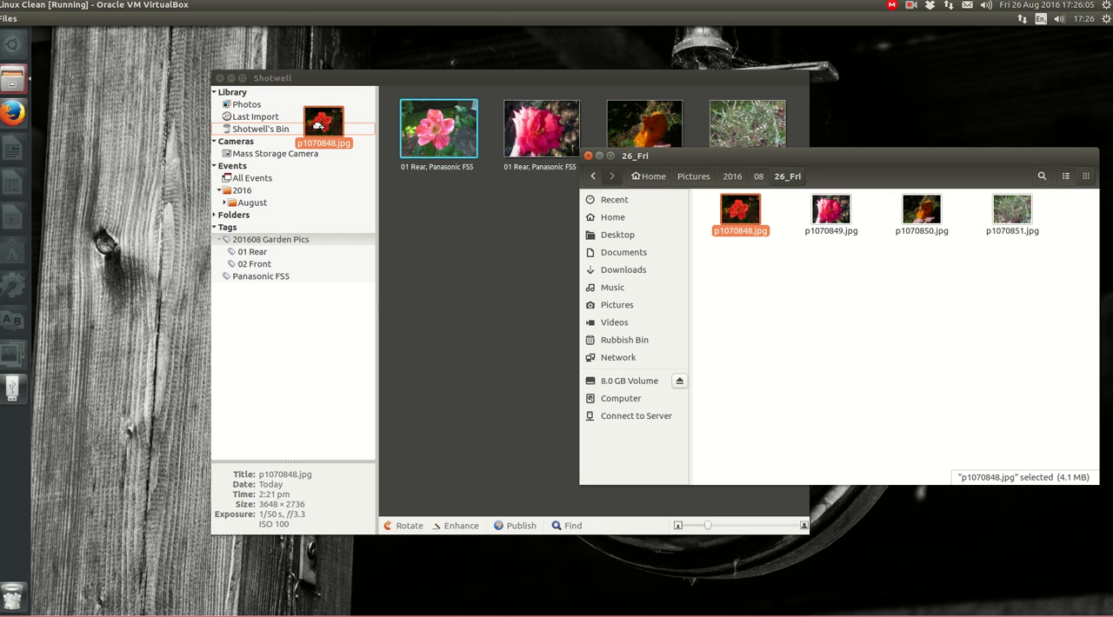
left_click_drag(318, 126, 318, 126)
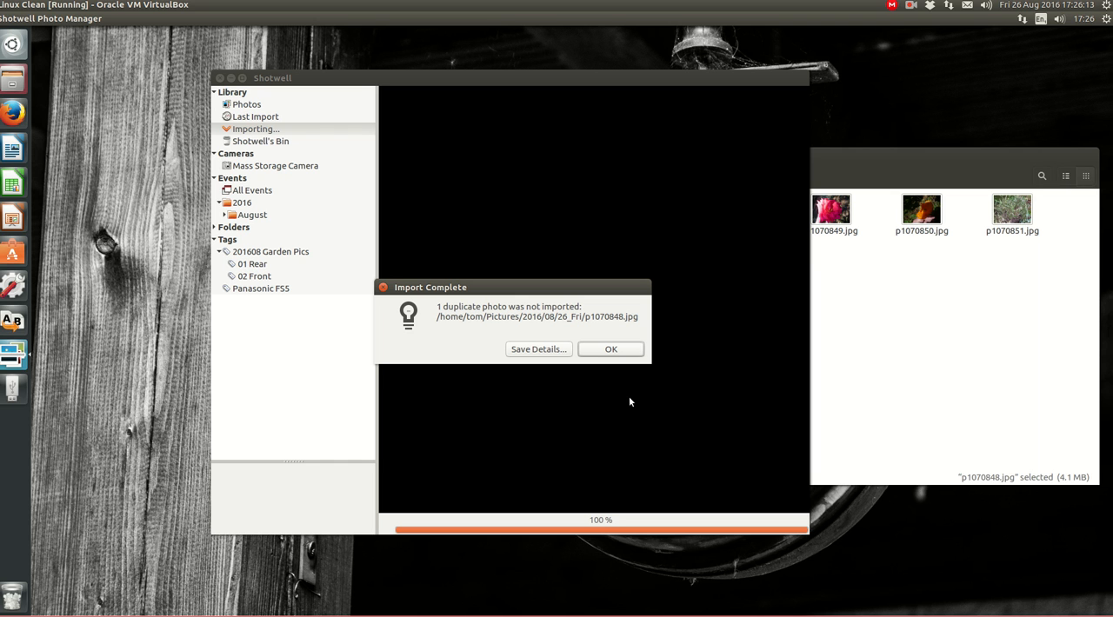
left_click(626, 348)
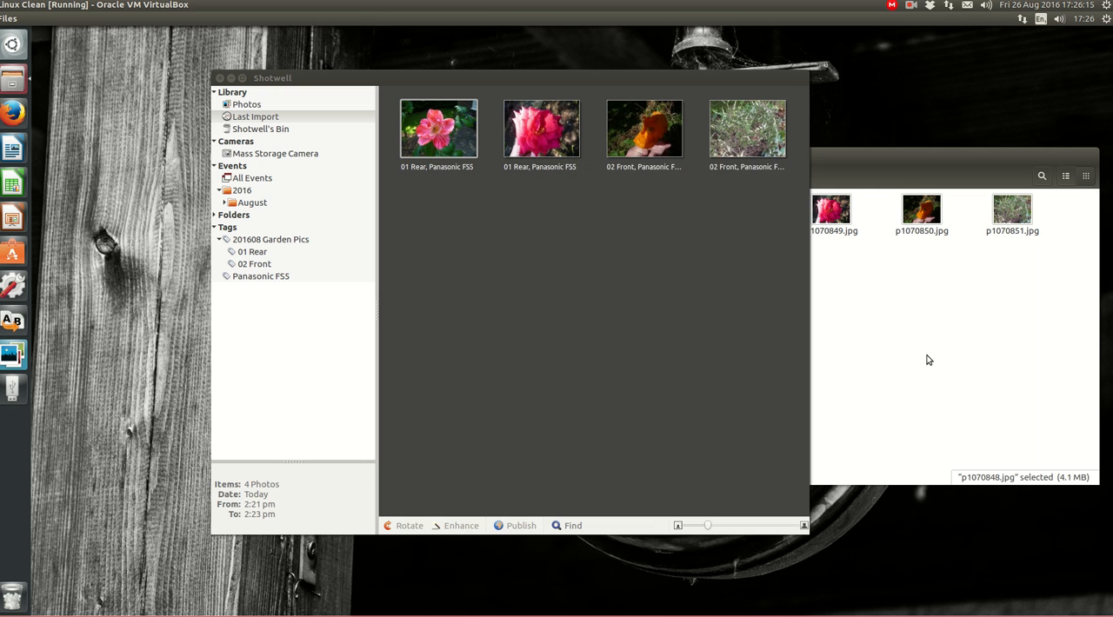
left_click(927, 359)
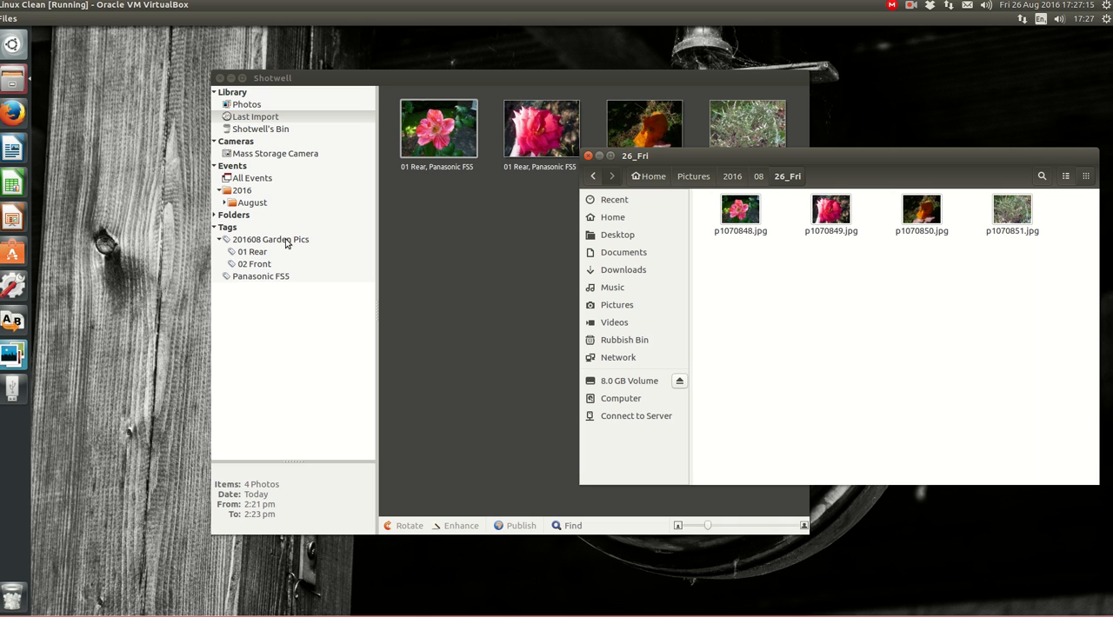
Expand Shotwell's folder tree through Pictures and 2016 to reveal the contents of folder 08, and select that folder
left_click(214, 217)
left_click(219, 227)
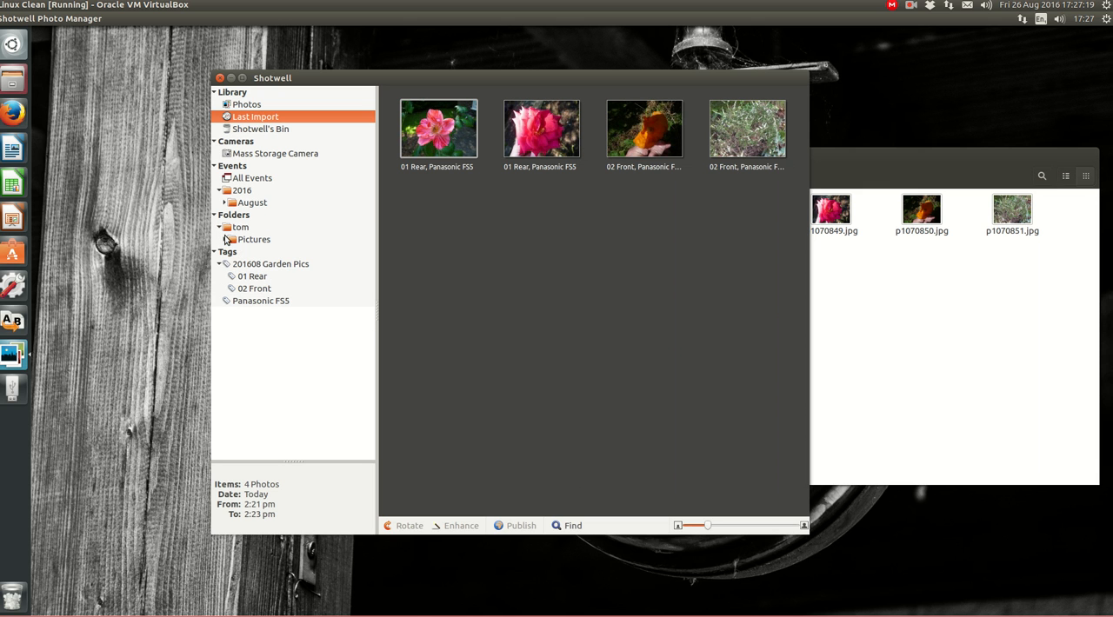
left_click(225, 239)
left_click(229, 252)
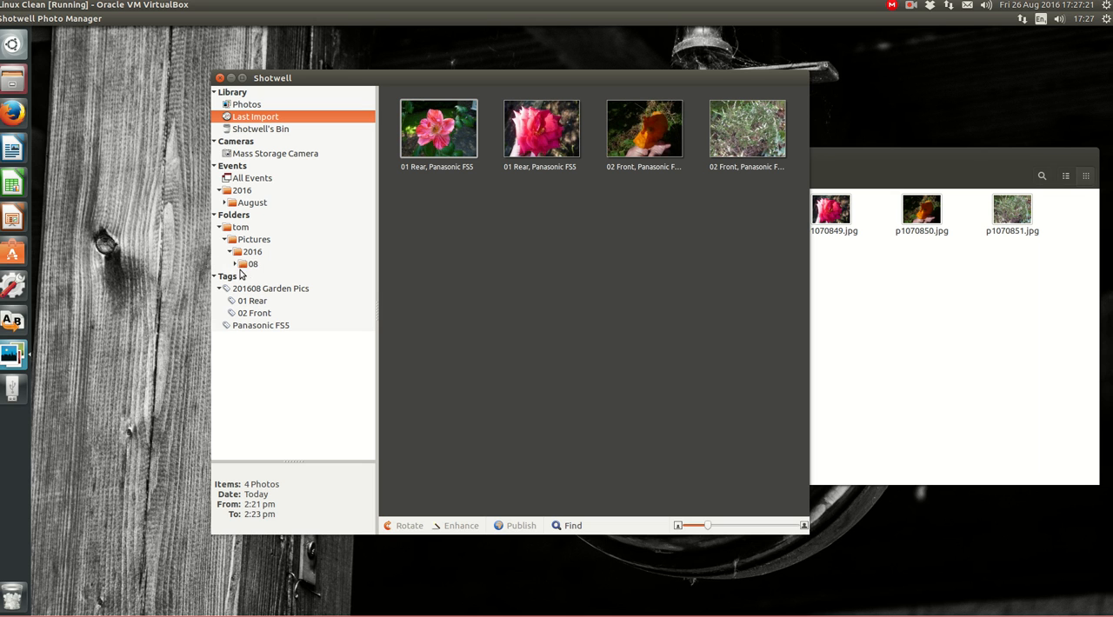
left_click(235, 265)
left_click(244, 266)
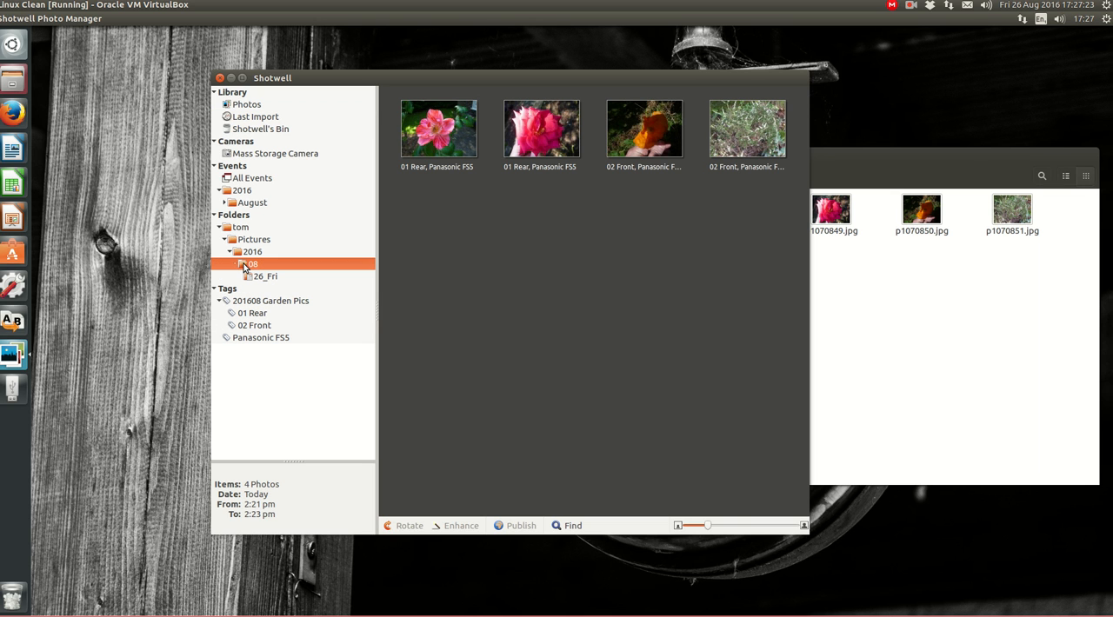
View the 2016 and 26_Fri folders in Shotwell's folder tree, then select all photos in 26_Fri
left_click(241, 254)
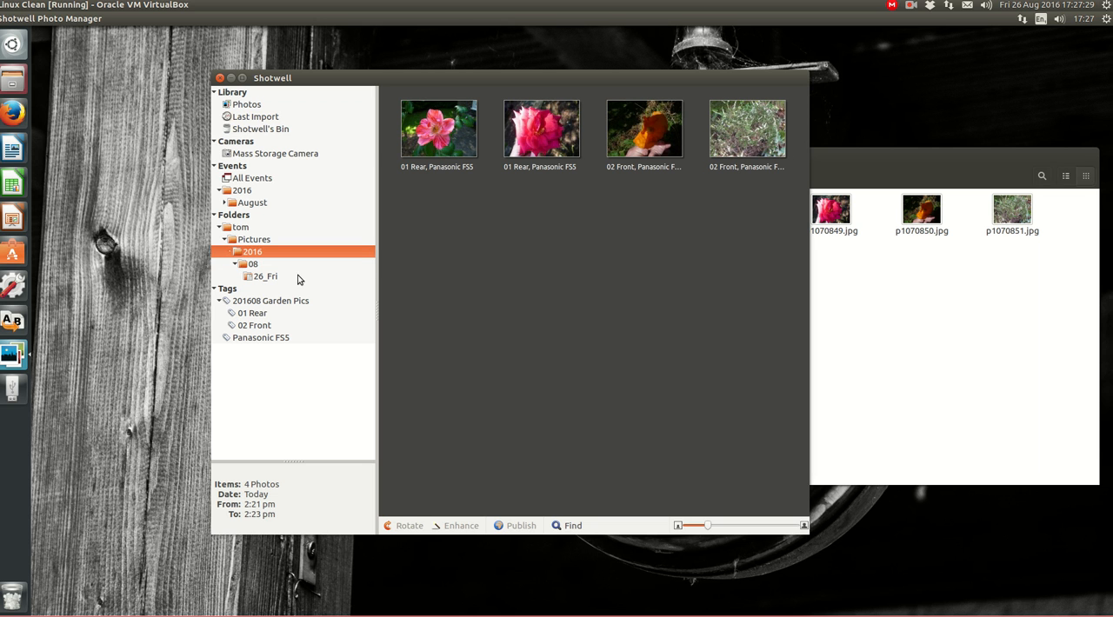
left_click(250, 278)
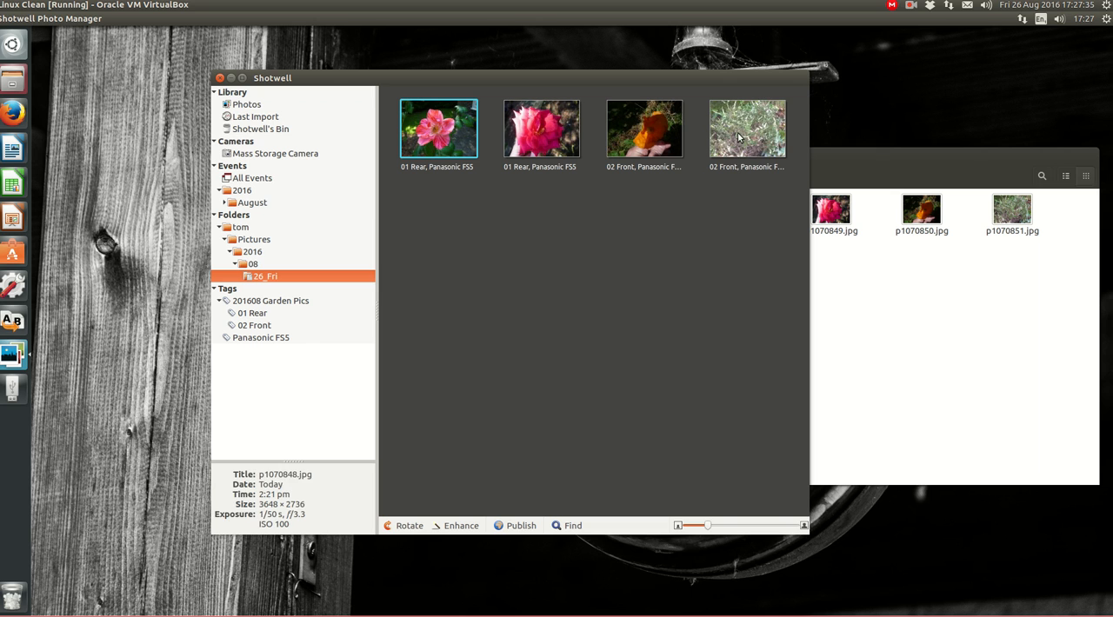
key("ctrl+a")
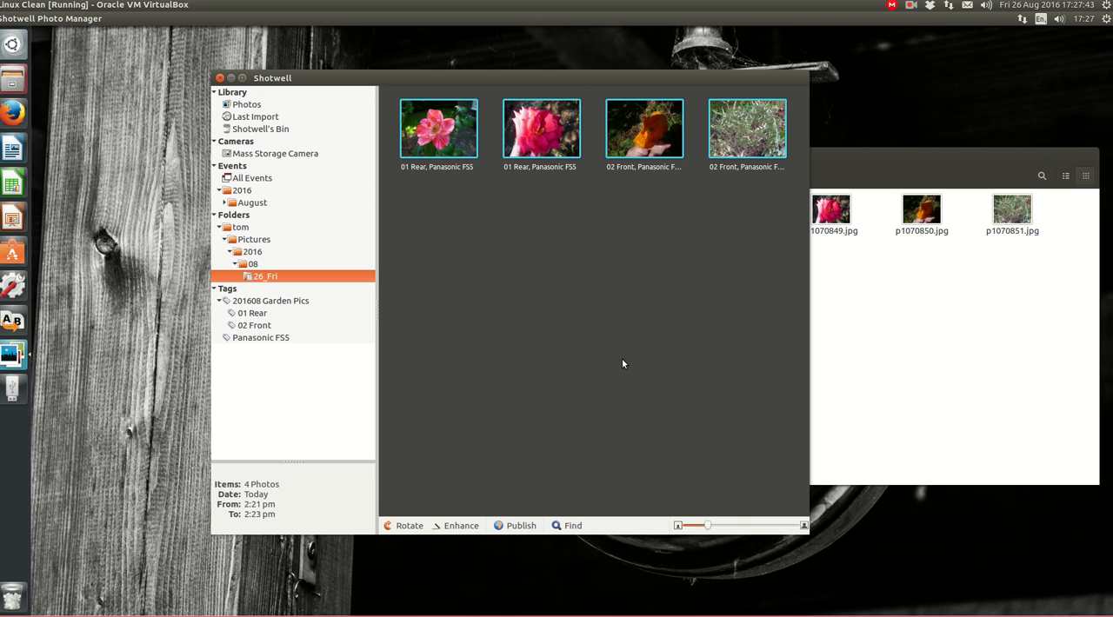
Bring the 26_Fri file manager window forward, then close it and Shotwell
left_click(944, 363)
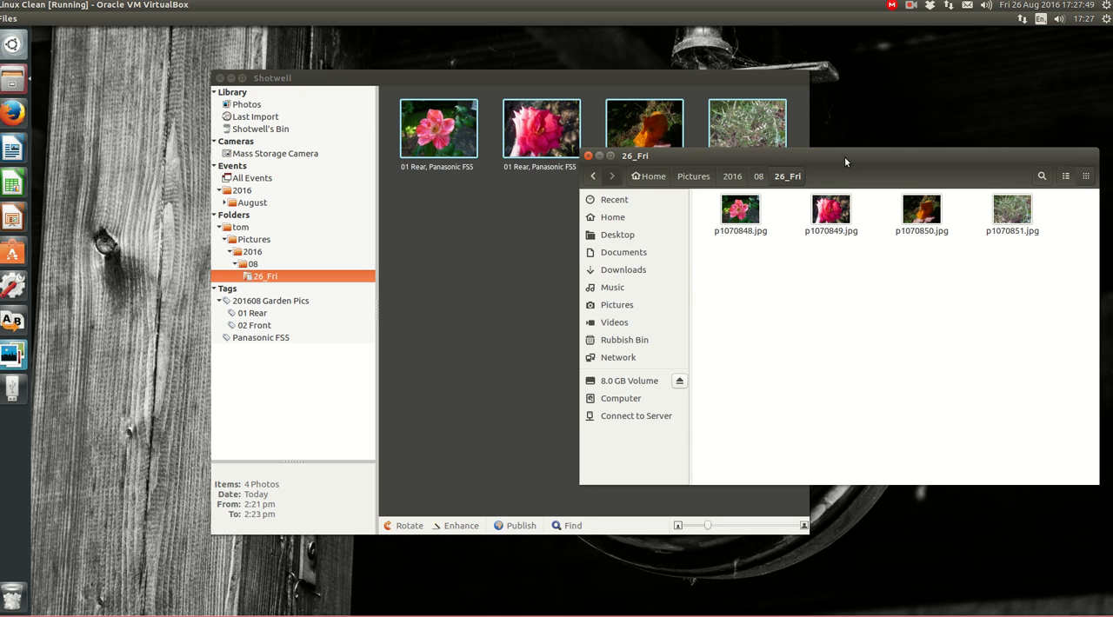
left_click_drag(844, 157, 750, 157)
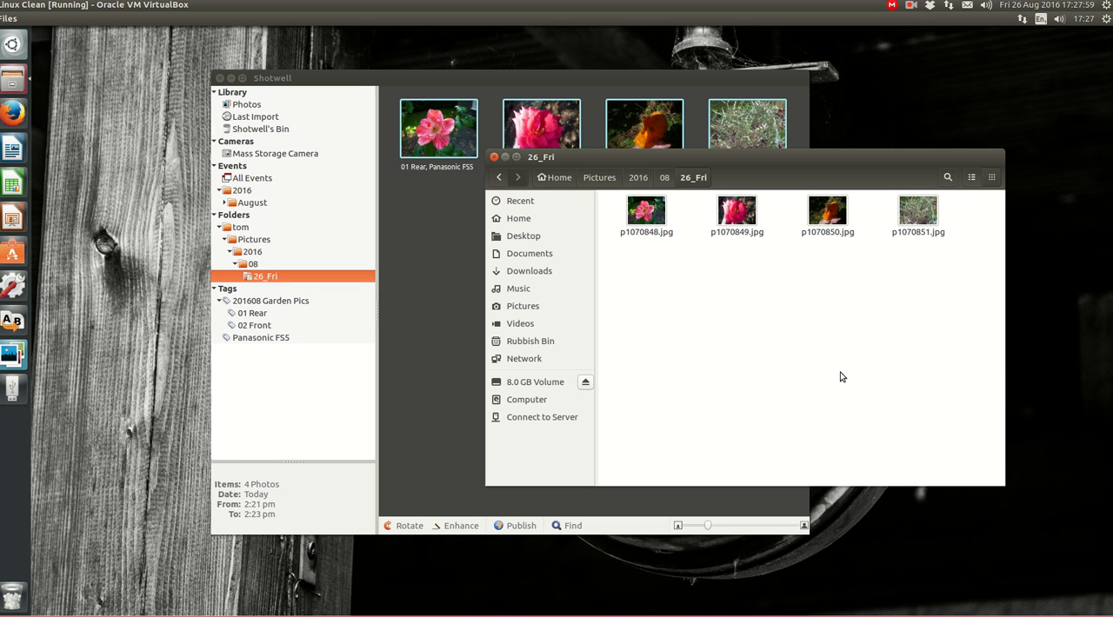
left_click(494, 157)
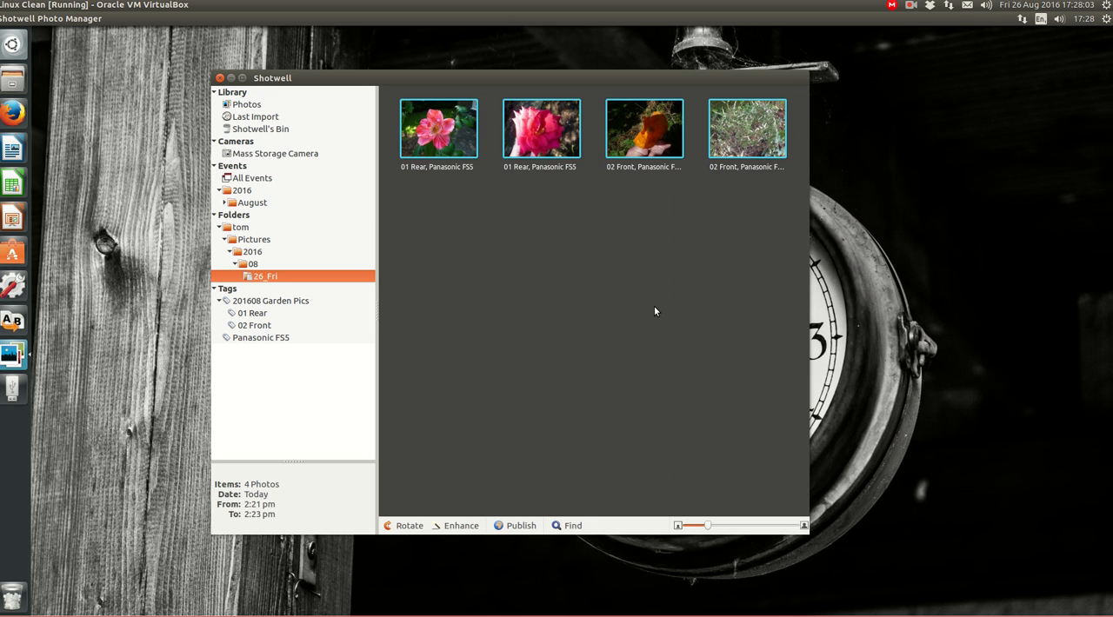
left_click(220, 78)
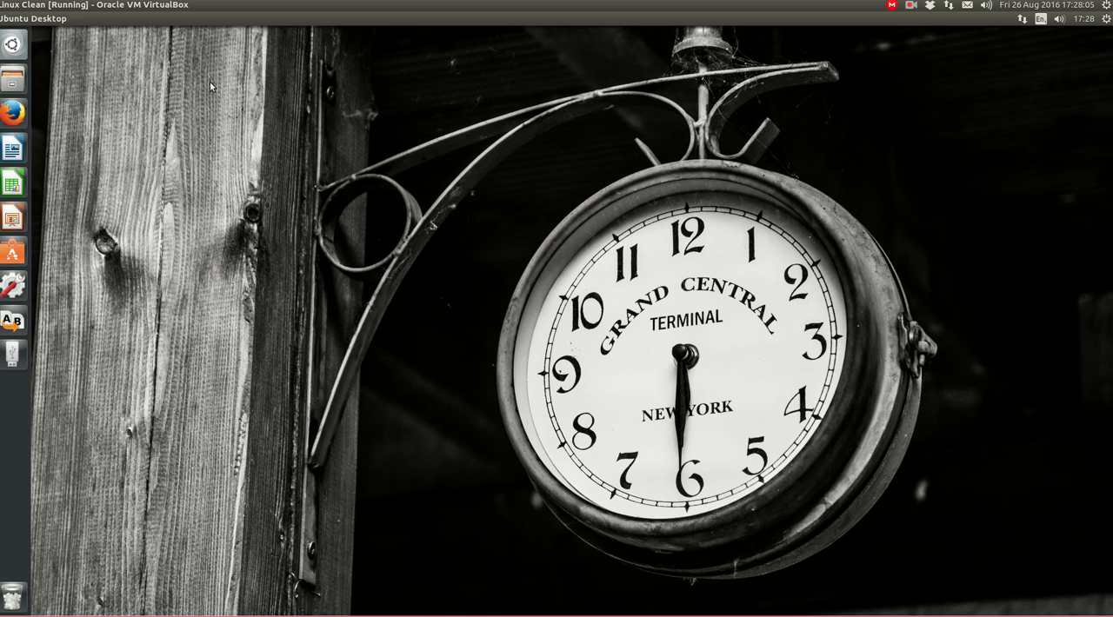
Search the installed applications for "ren" and launch pyRenamer
left_click(16, 45)
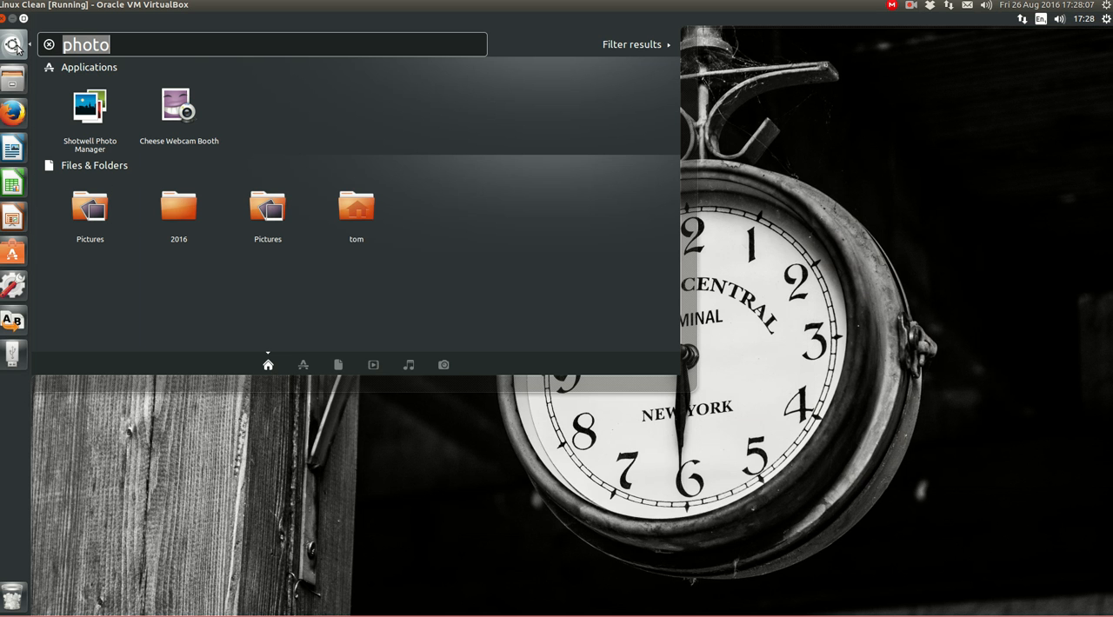
type("ren")
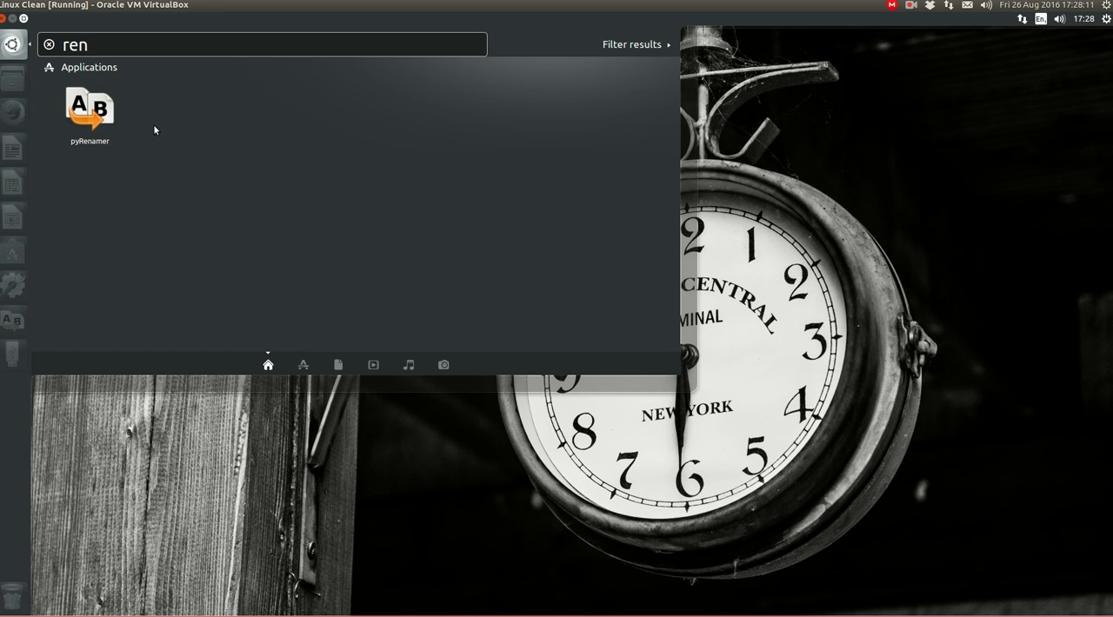
left_click(106, 119)
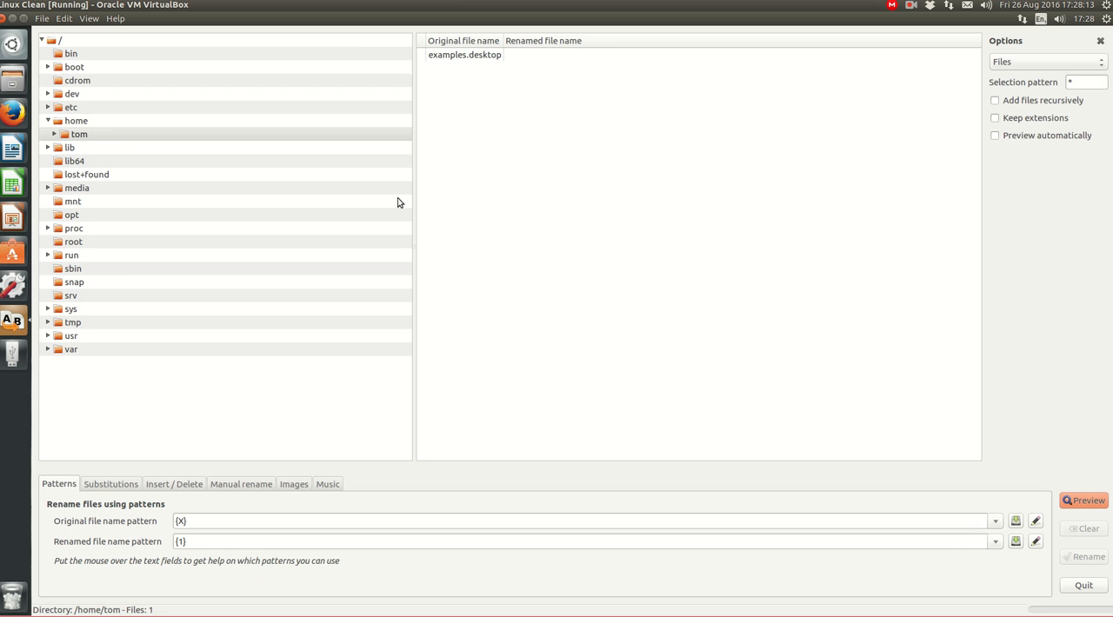
Open the Pictures folder inside the home folder and list its files recursively, including those in subfolders
left_click(55, 135)
left_click(73, 206)
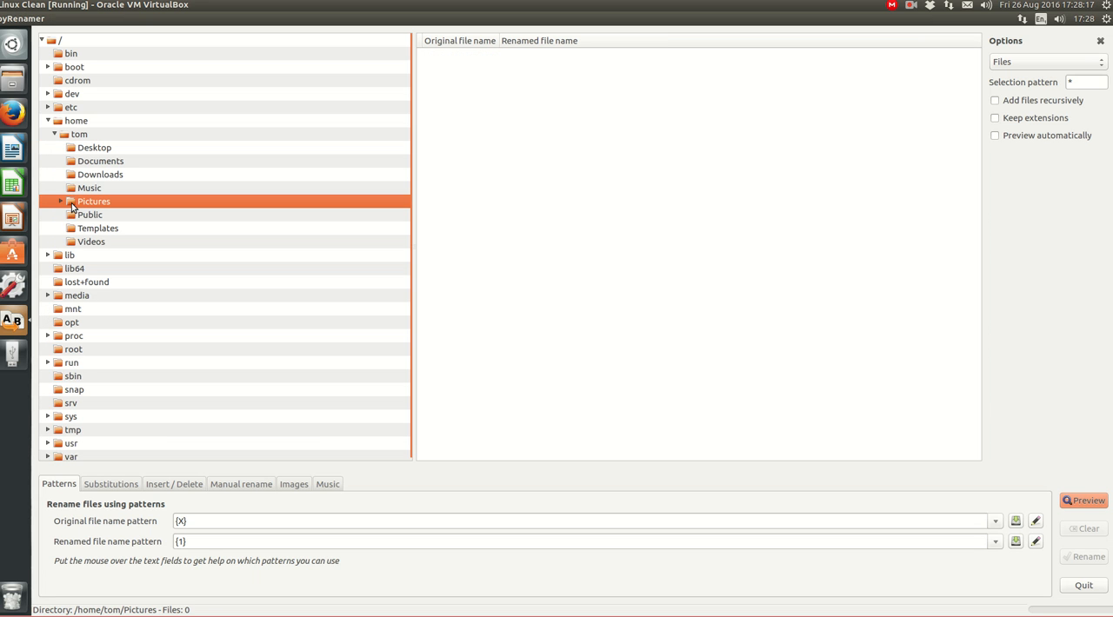
left_click(61, 202)
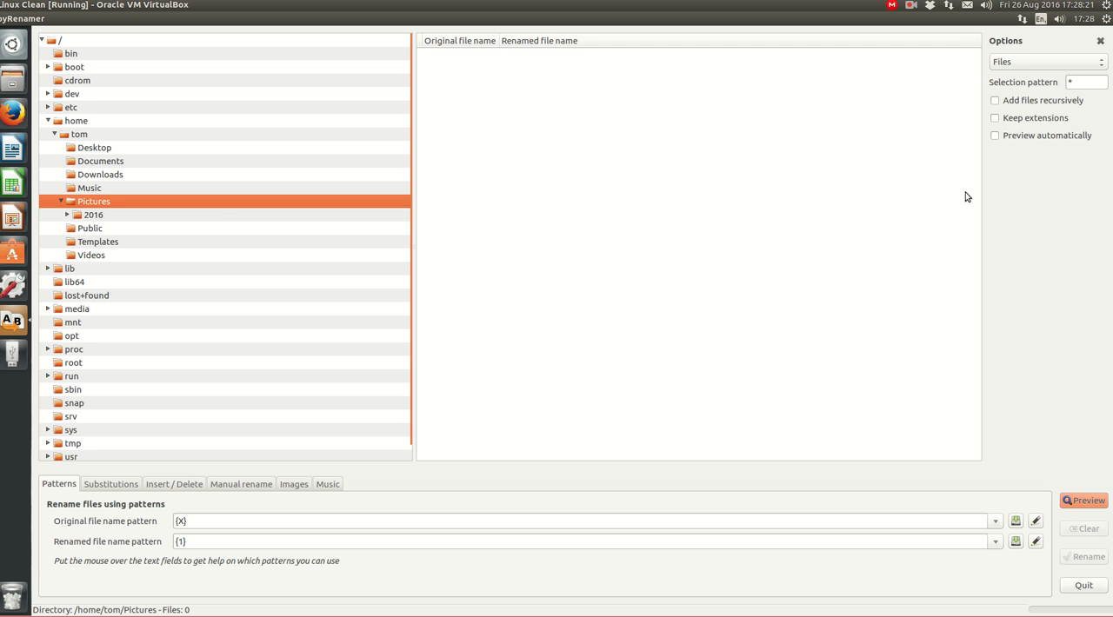
left_click(1000, 102)
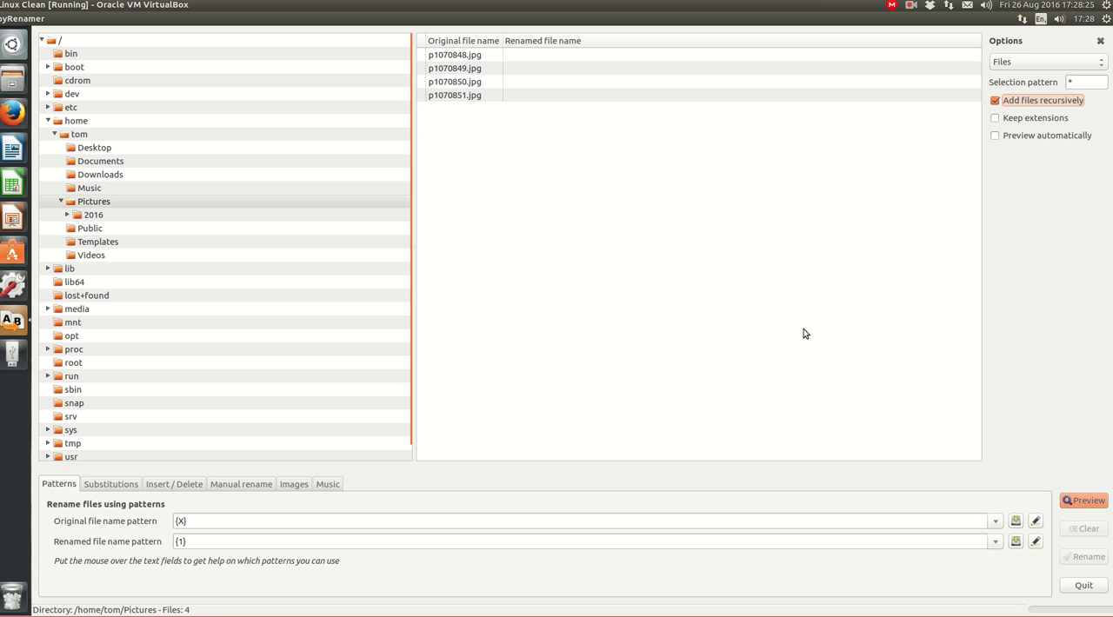
Set the metadata-based image renaming pattern to {imageyear}{imagemonth}{imageday}_{imagedaysimp}_{imagehour}{imageminute}{imagesecond}_{cameramodel}~{1}
left_click(300, 485)
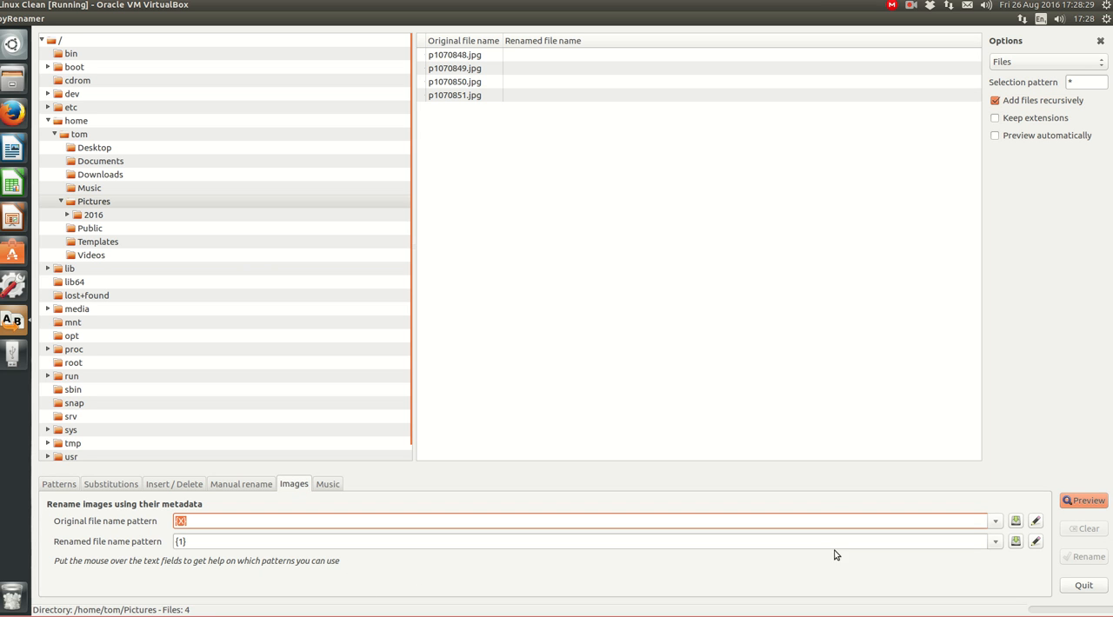
left_click(997, 544)
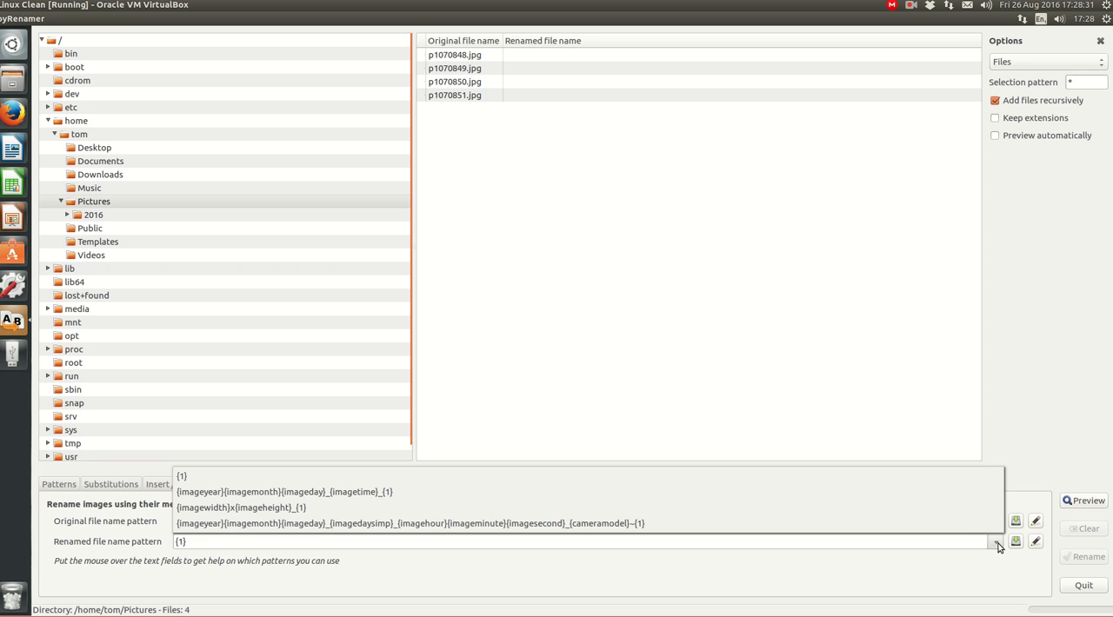
left_click(785, 525)
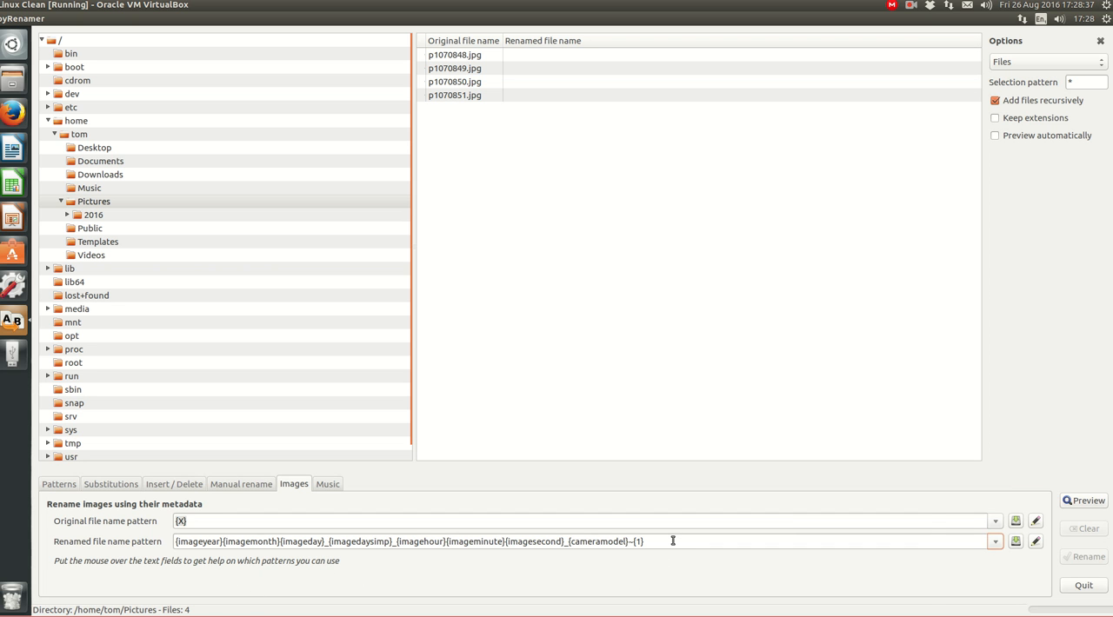
mouse_move(672, 541)
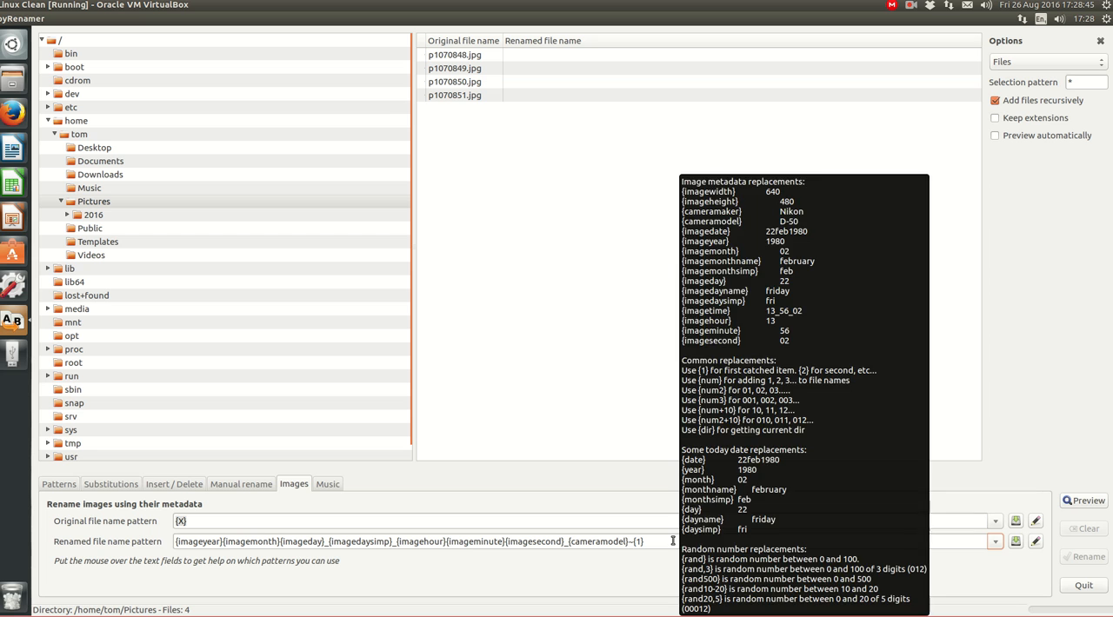
Try extending the original file name pattern with a hyphen and a second {X}, and return it to {X}
left_click(265, 519)
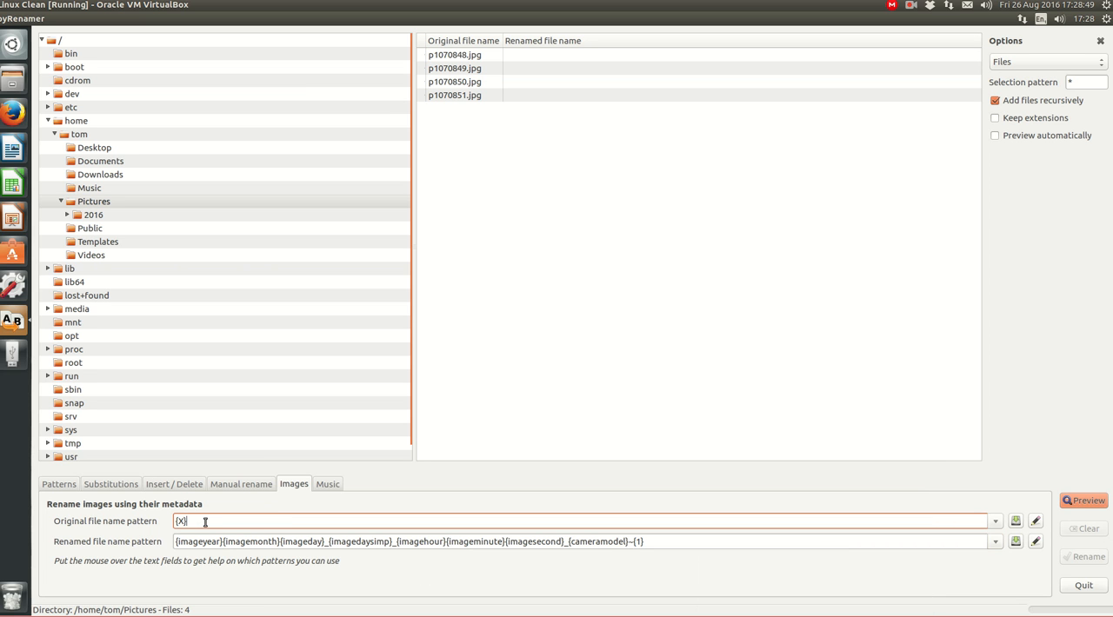
left_click_drag(197, 521, 168, 524)
mouse_move(233, 522)
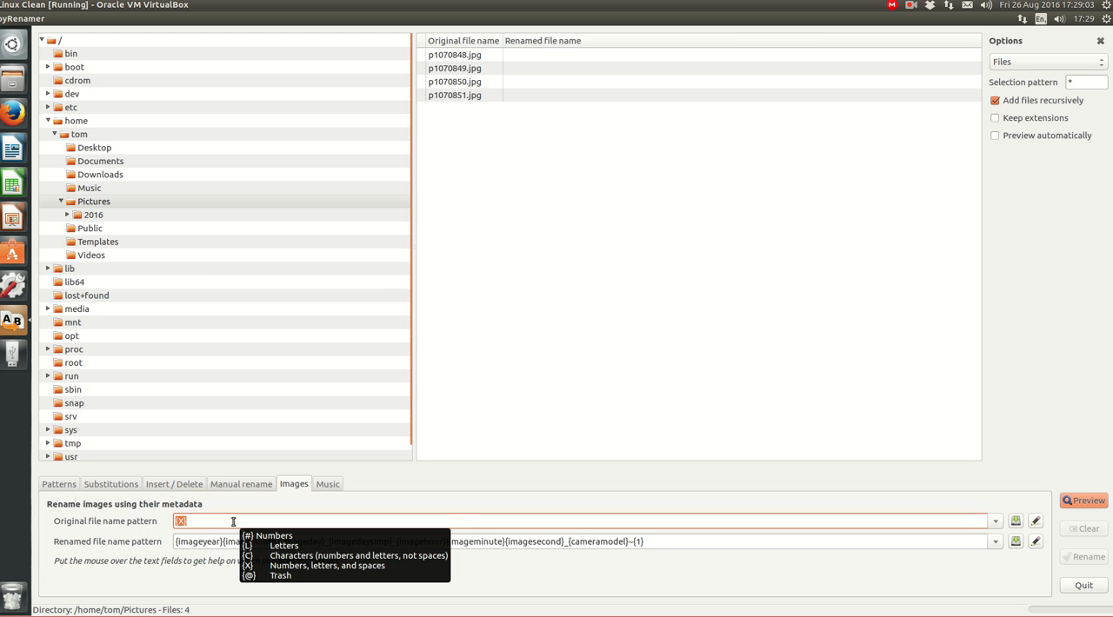
left_click(233, 522)
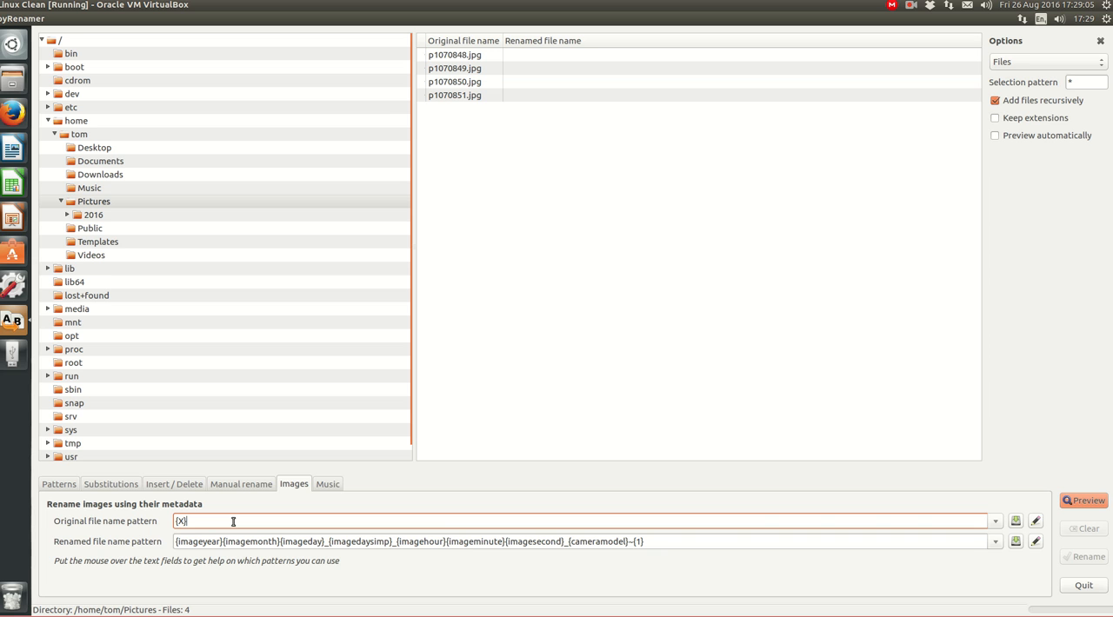
type("-")
type("[")
type("X")
type("}")
key("BackSpace")
key("BackSpace")
key("BackSpace")
key("BackSpace")
key("BackSpace")
type("}")
left_click(285, 487)
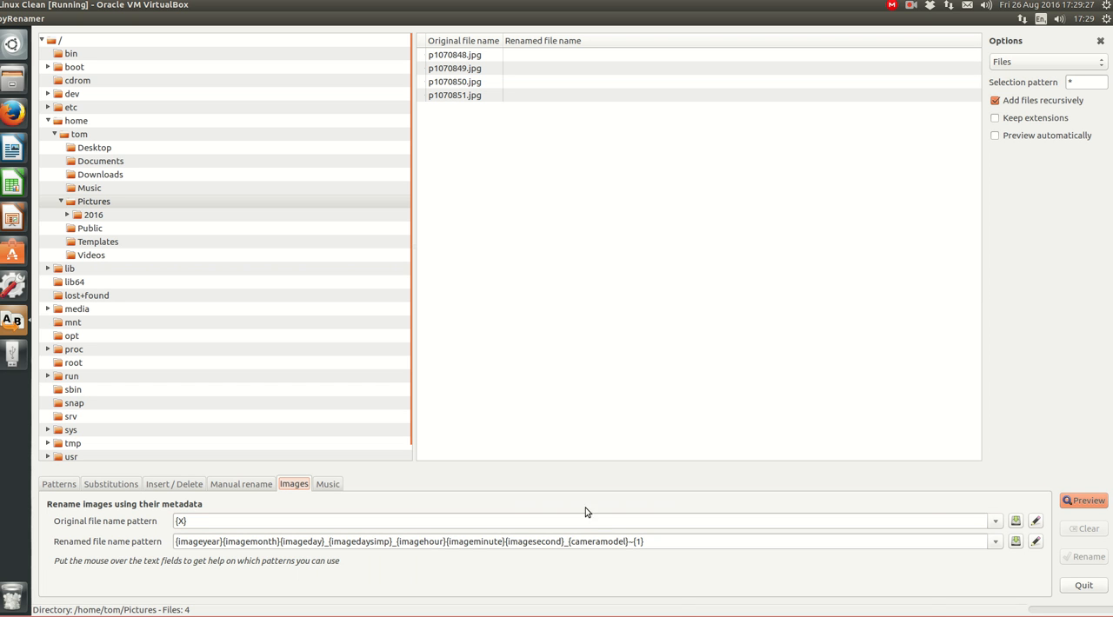
Preview the metadata-based new name for p1070848.jpg alone and compare it with the renaming pattern
mouse_move(674, 543)
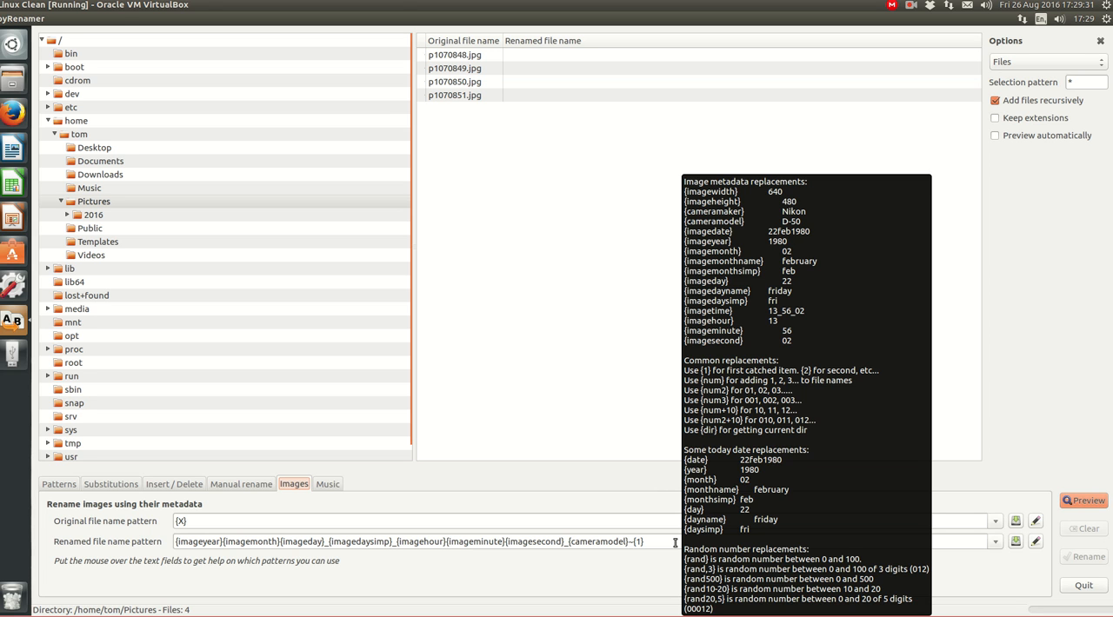
left_click(439, 55)
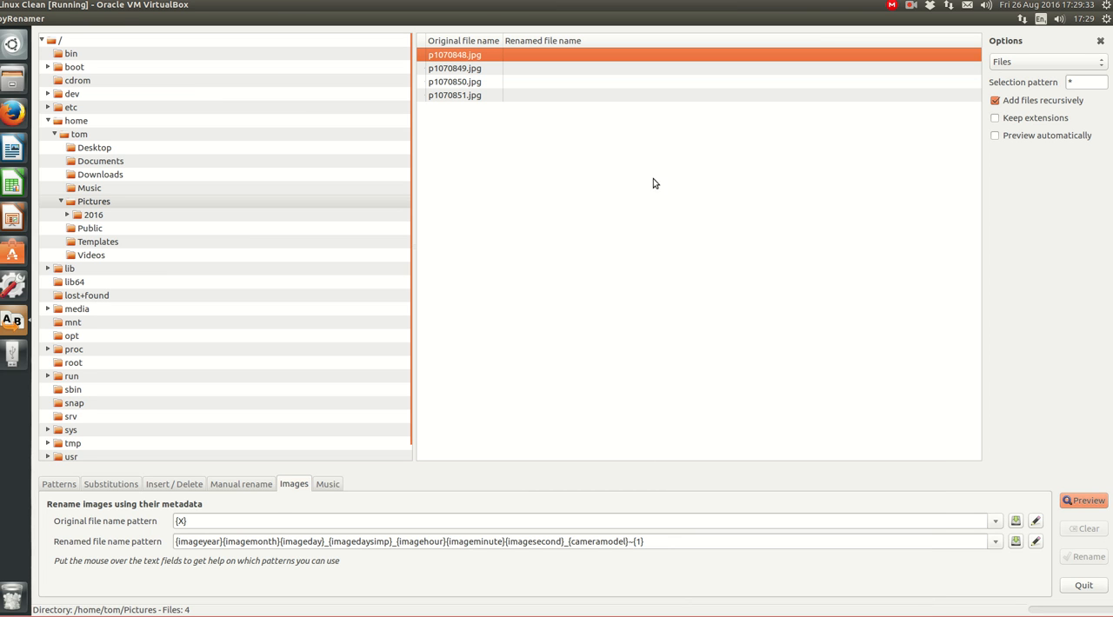
left_click(1085, 503)
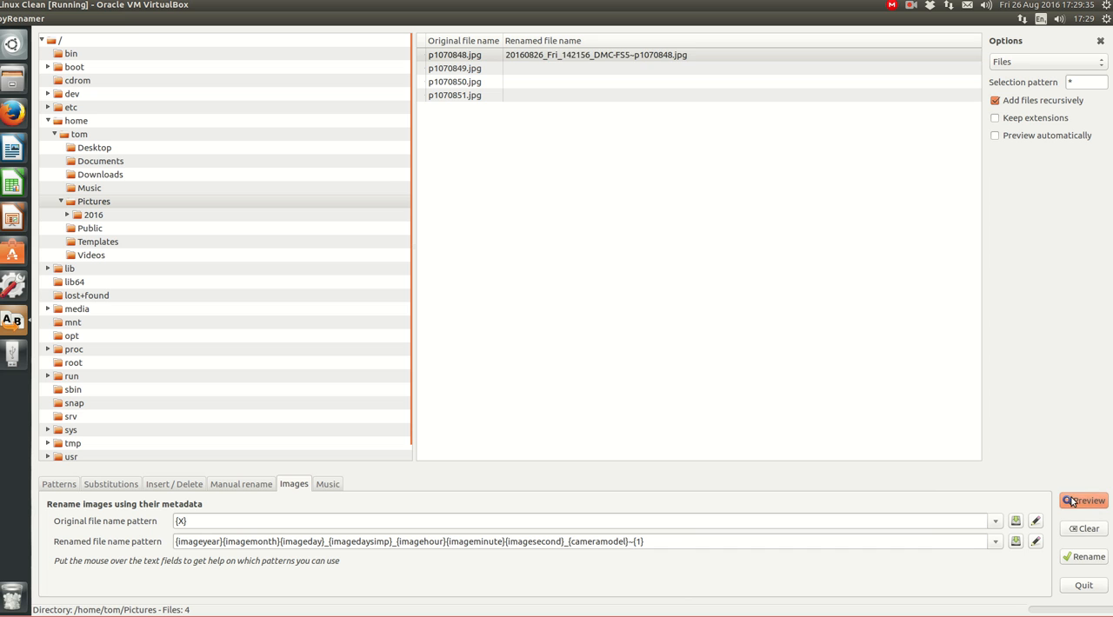
mouse_move(526, 60)
left_click(681, 540)
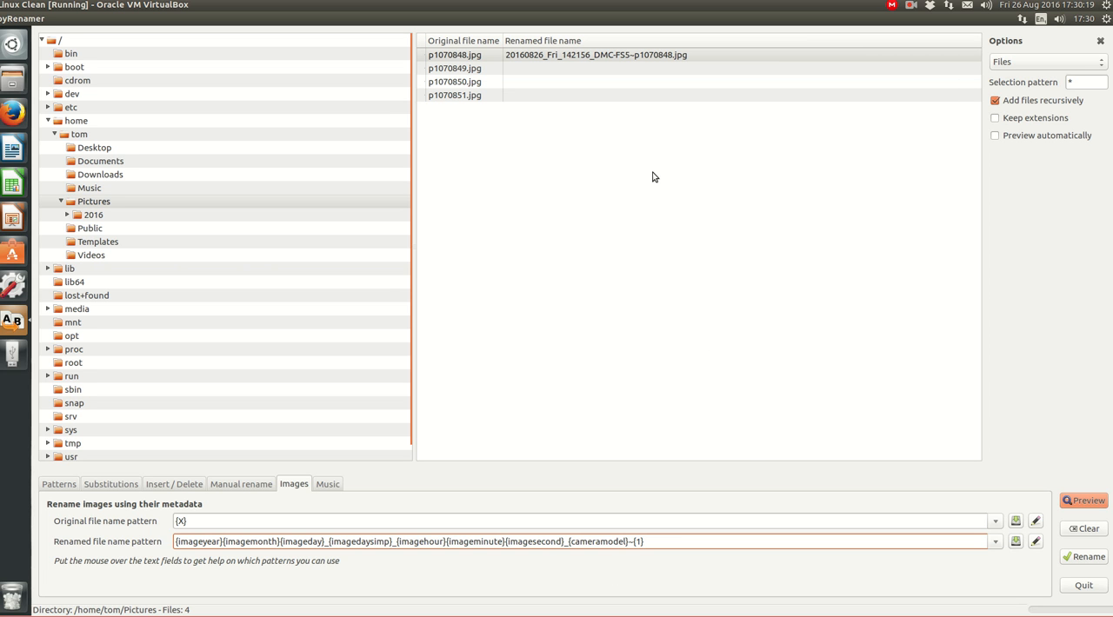
Preview and apply the metadata-based rename to all four photos, p1070848.jpg through p1070851.jpg
left_click(472, 56)
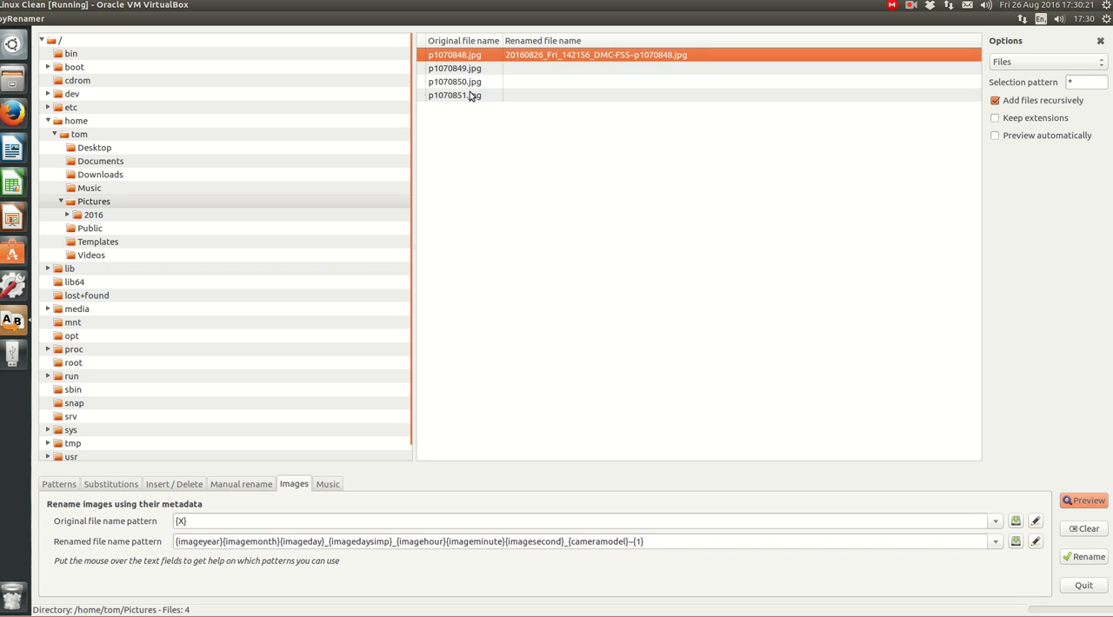
left_click(472, 96, "shift")
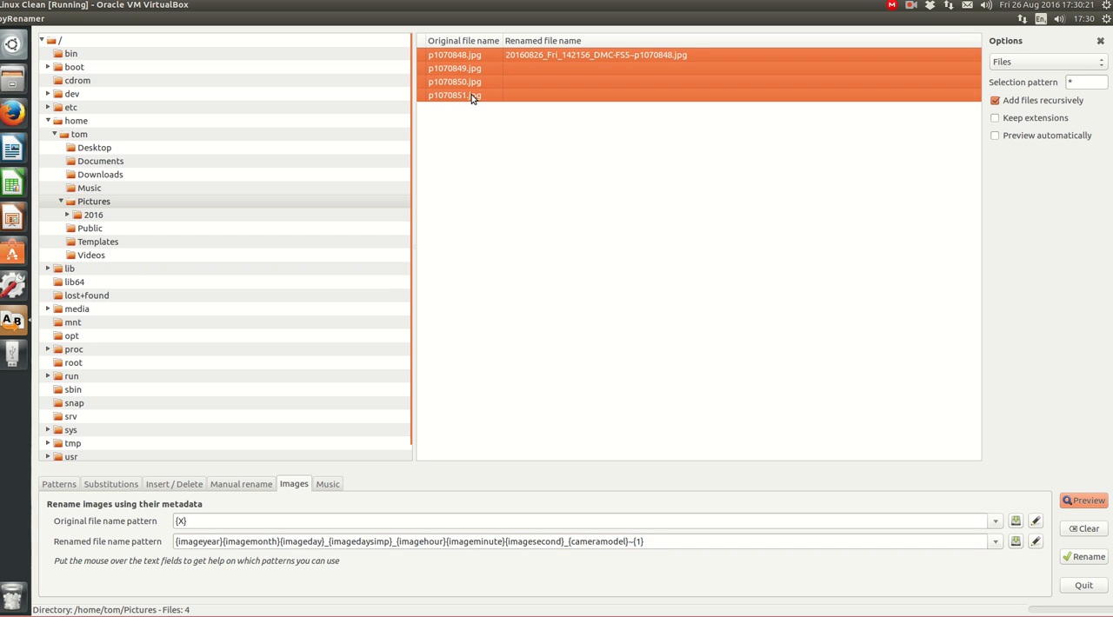
left_click(1100, 508)
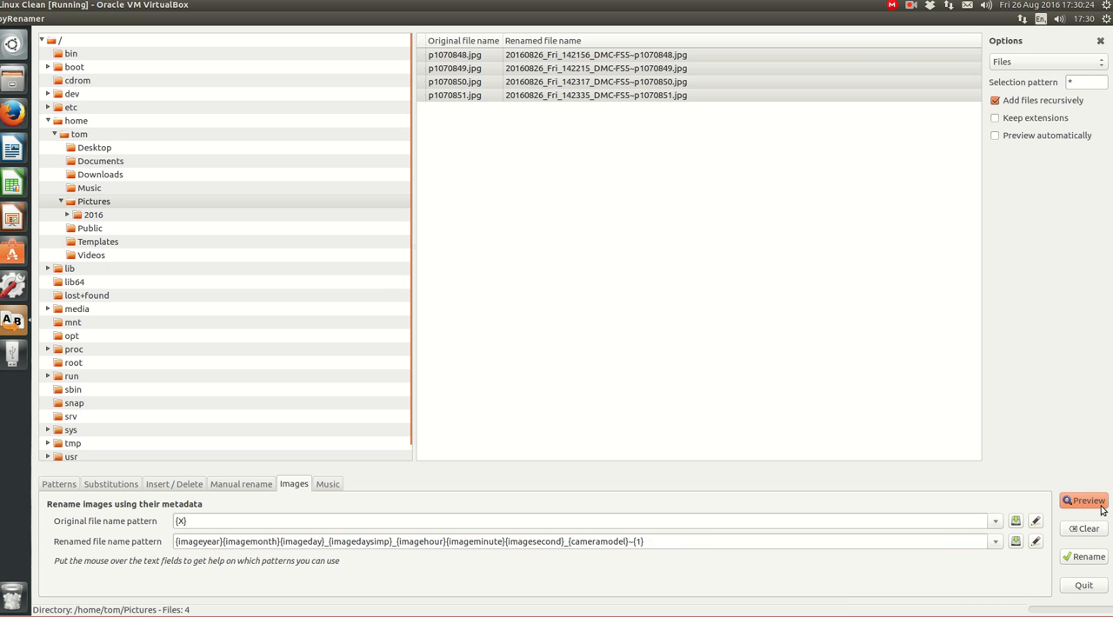
left_click(1095, 558)
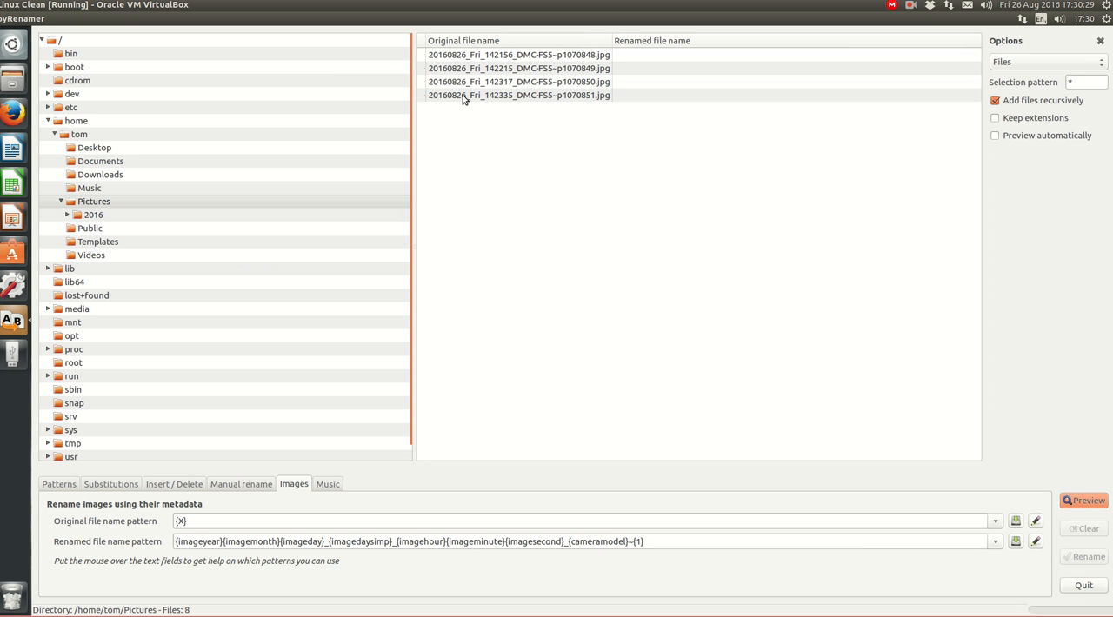
Convert all four photo file names to lowercase with the All downcase capitalization substitution, previewing before renaming
left_click(122, 485)
left_click(60, 562)
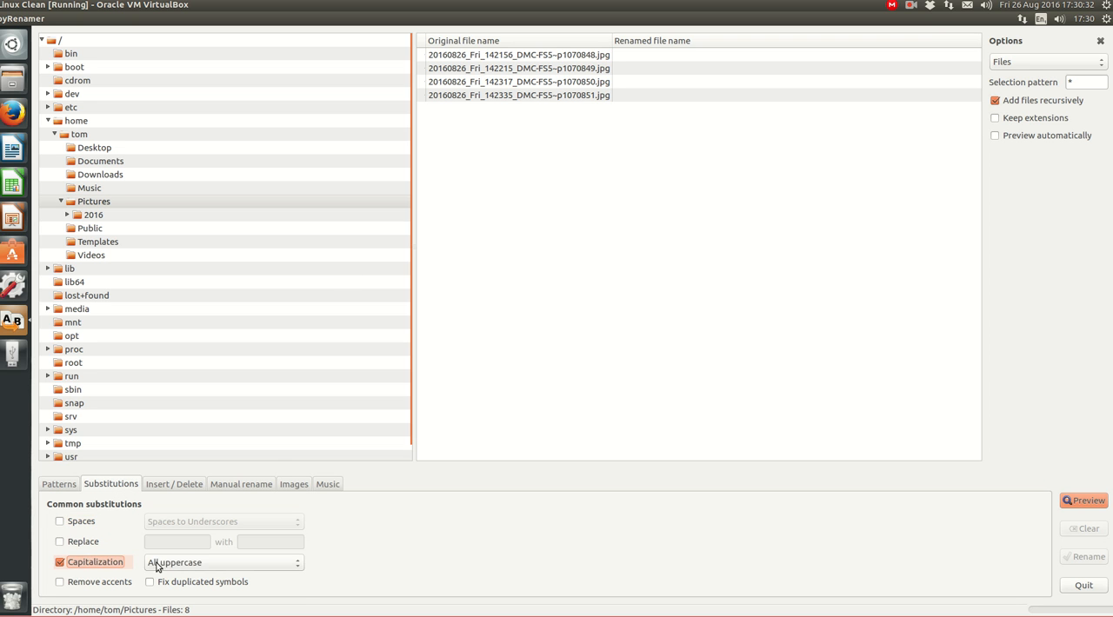
left_click(297, 563)
left_click(209, 588)
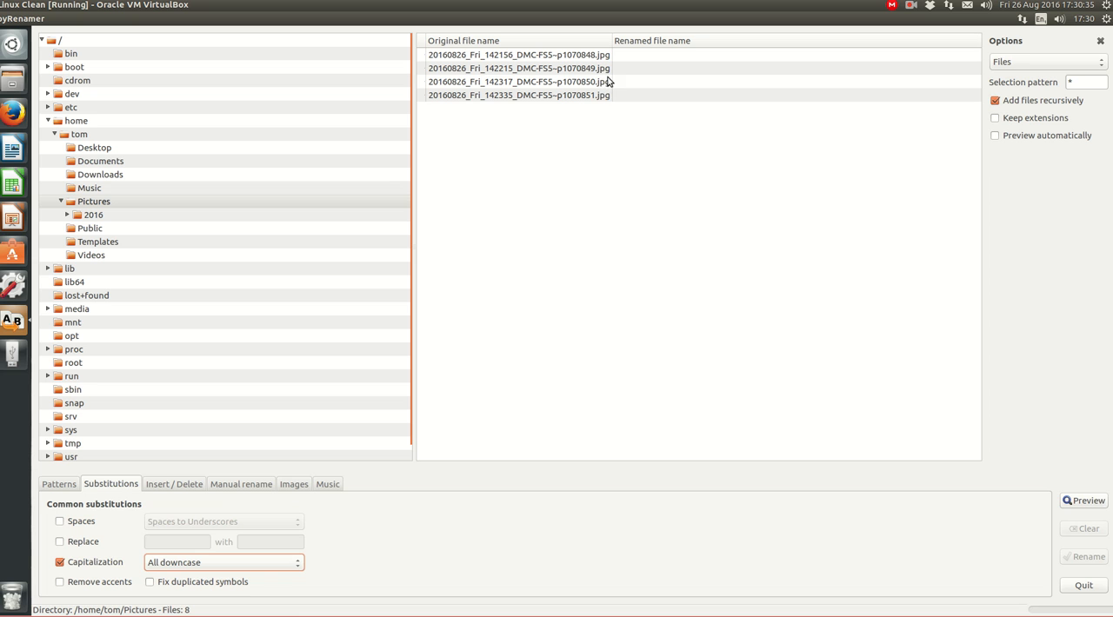
left_click(656, 153)
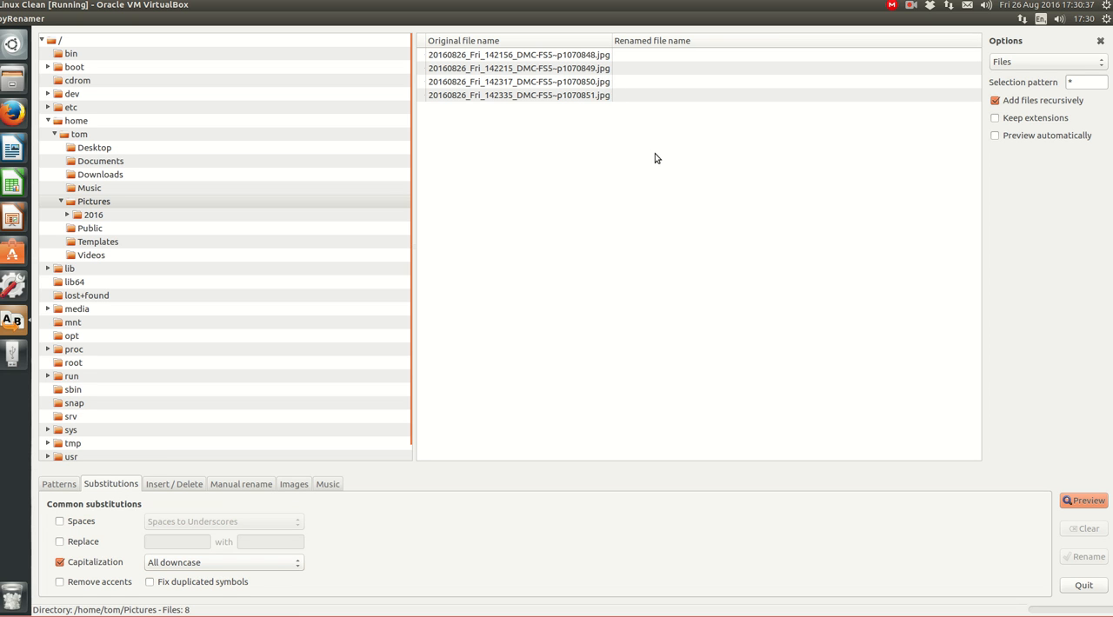
key("ctrl+a")
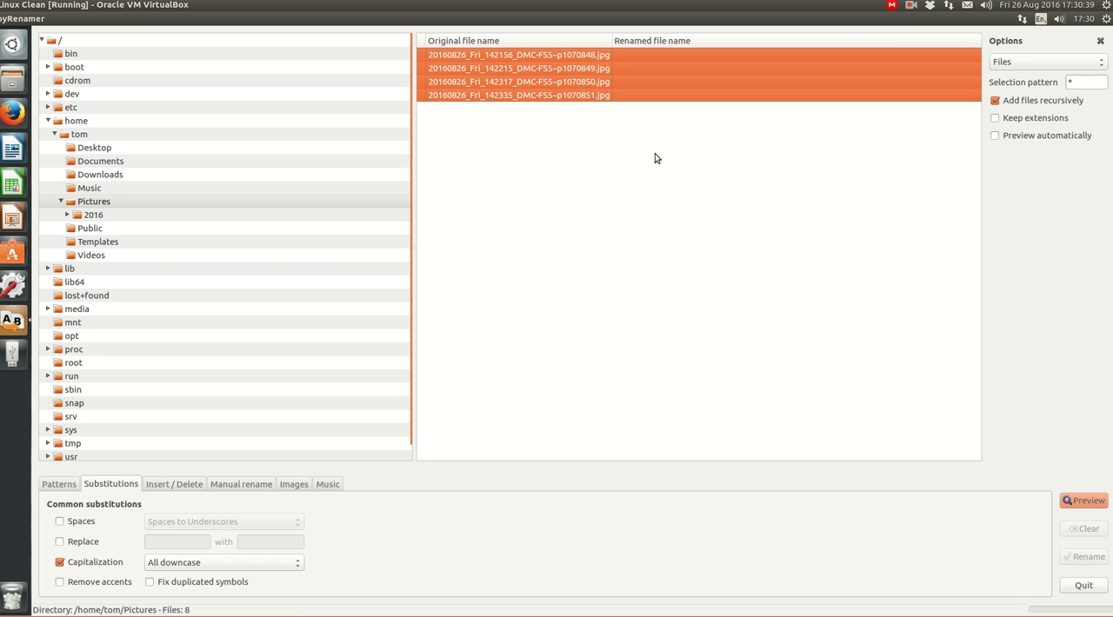
left_click(1085, 501)
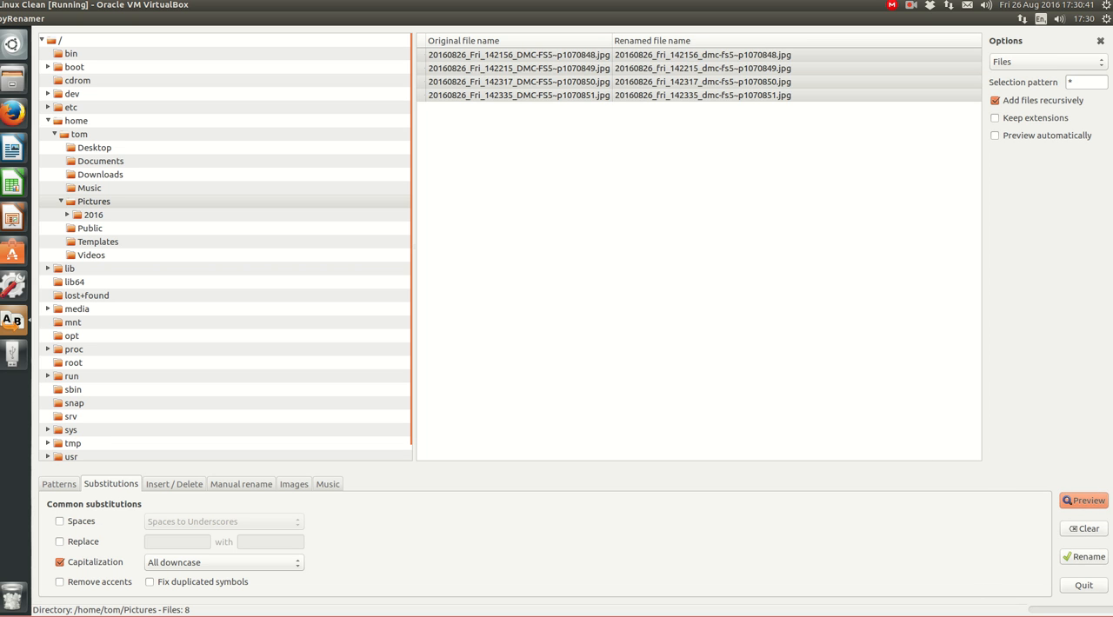
left_click(1098, 562)
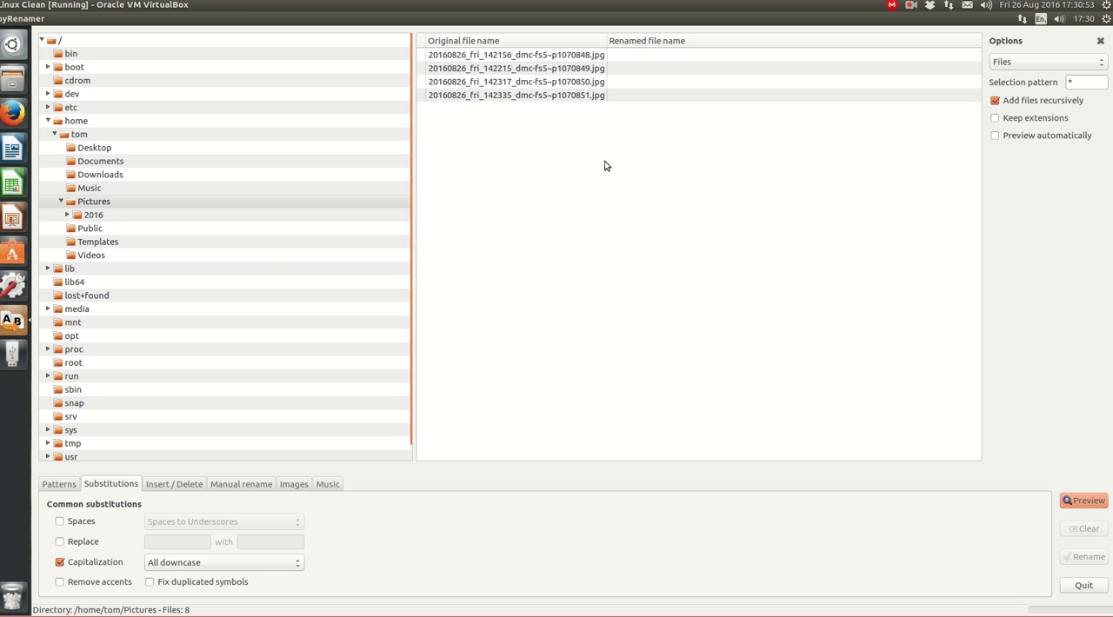
Close pyRenamer, then search the applications for "shot" and launch Shotwell Photo Manager
mouse_move(2, 21)
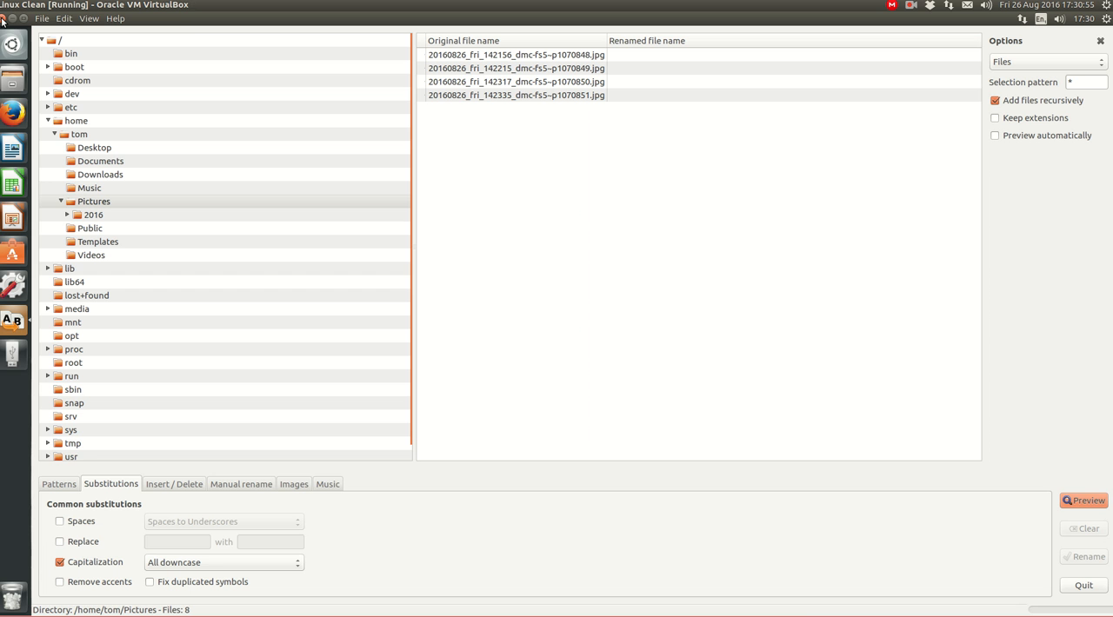
left_click(3, 18)
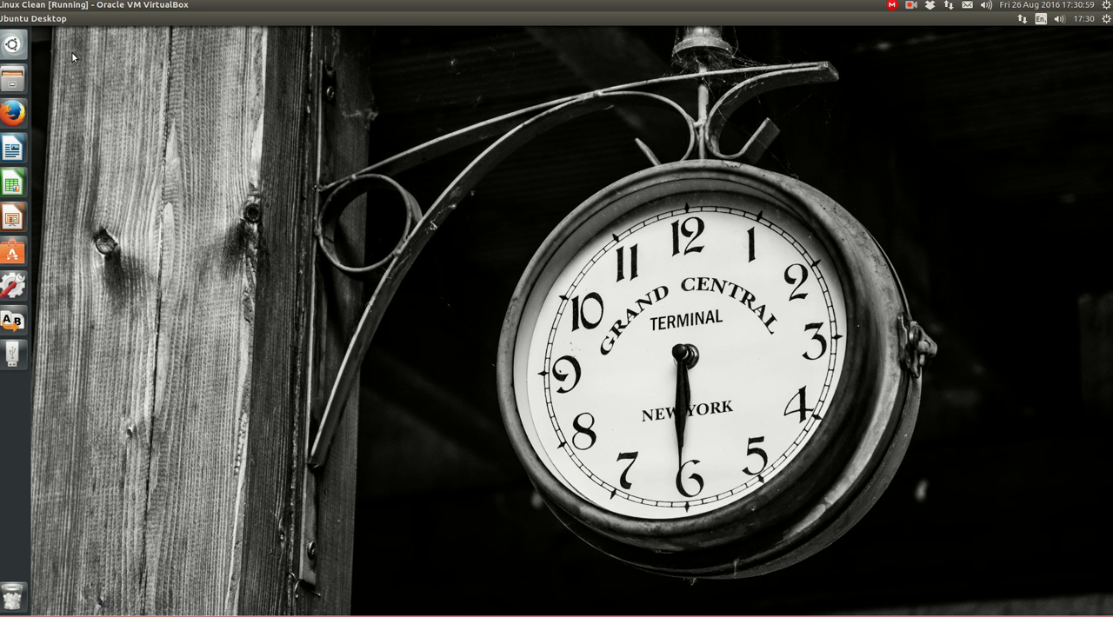
left_click(19, 41)
type("shot")
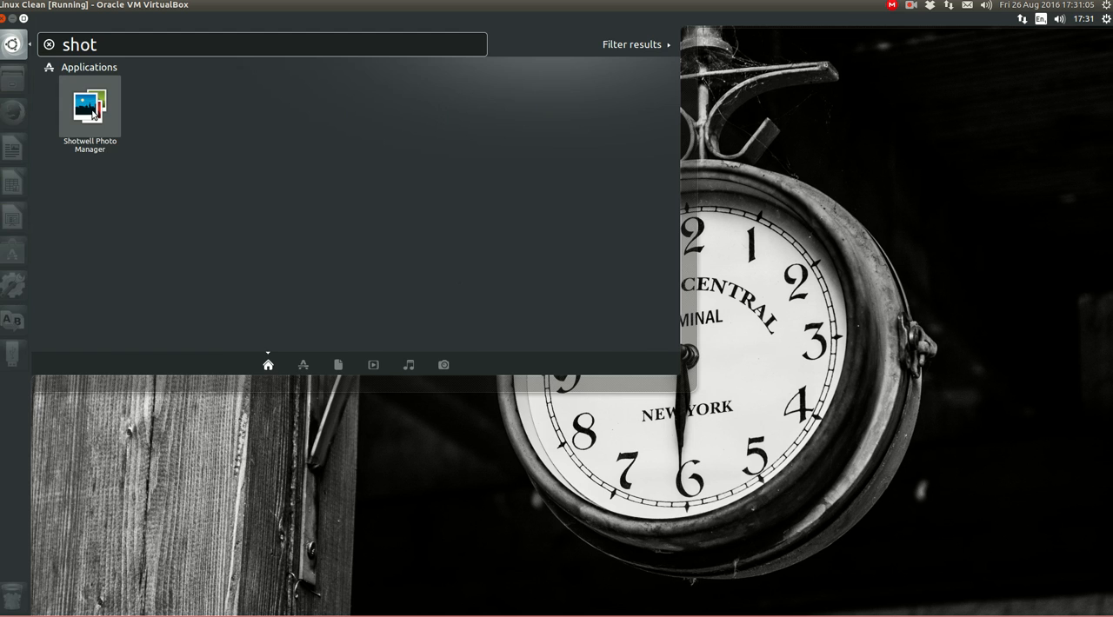
left_click(91, 108)
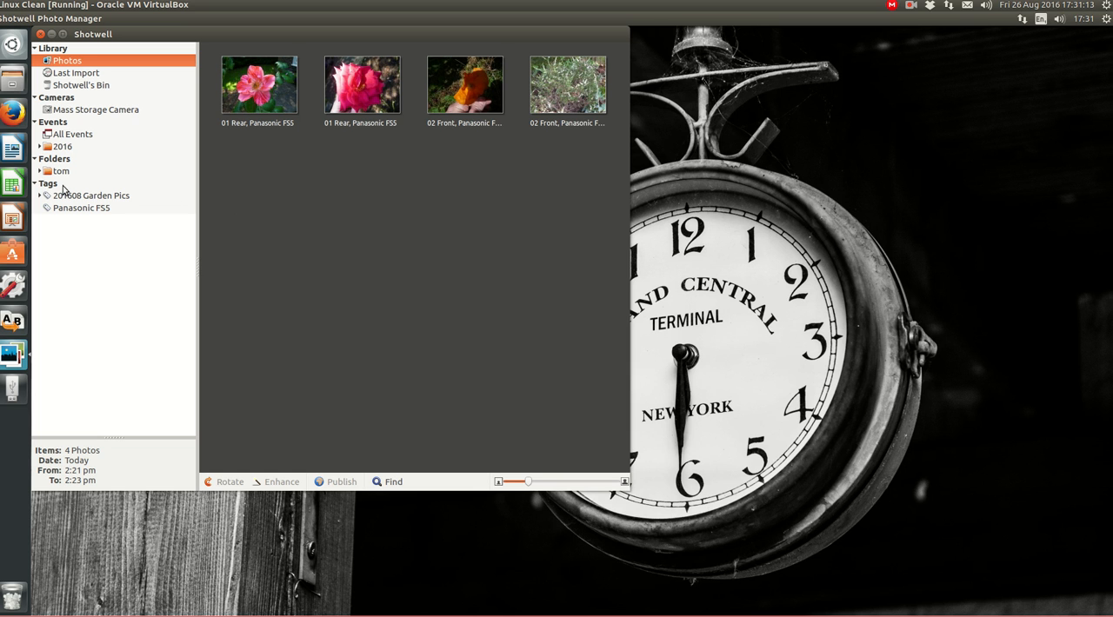
Reveal the first library photo, the pink flower, in the file manager and show its 26_Fri folder as a list
left_click(263, 93)
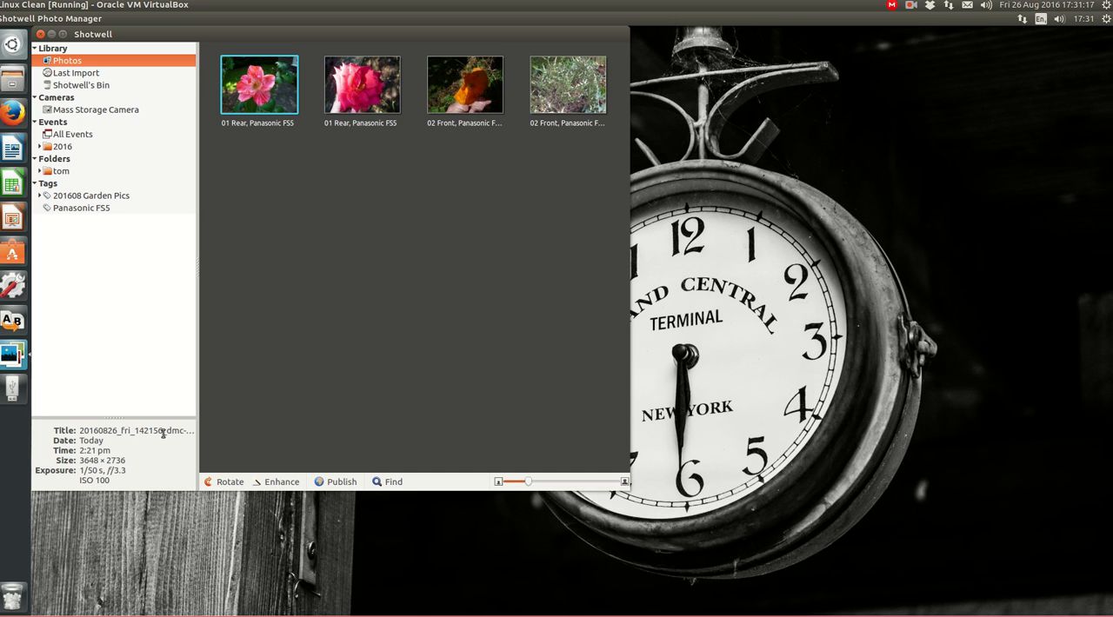
right_click(268, 93)
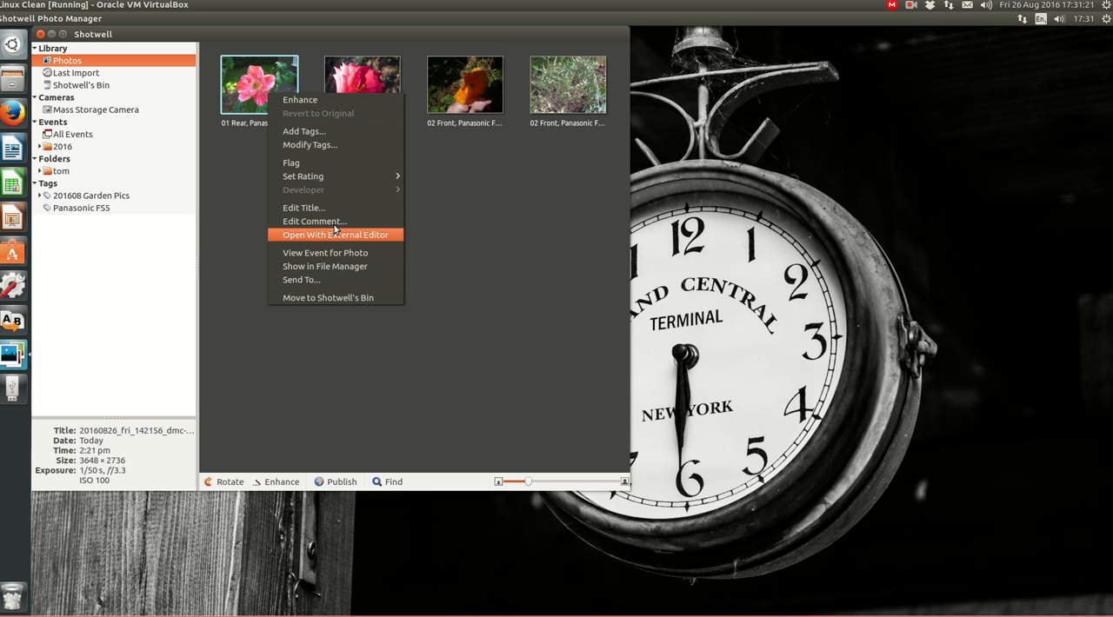
left_click(335, 265)
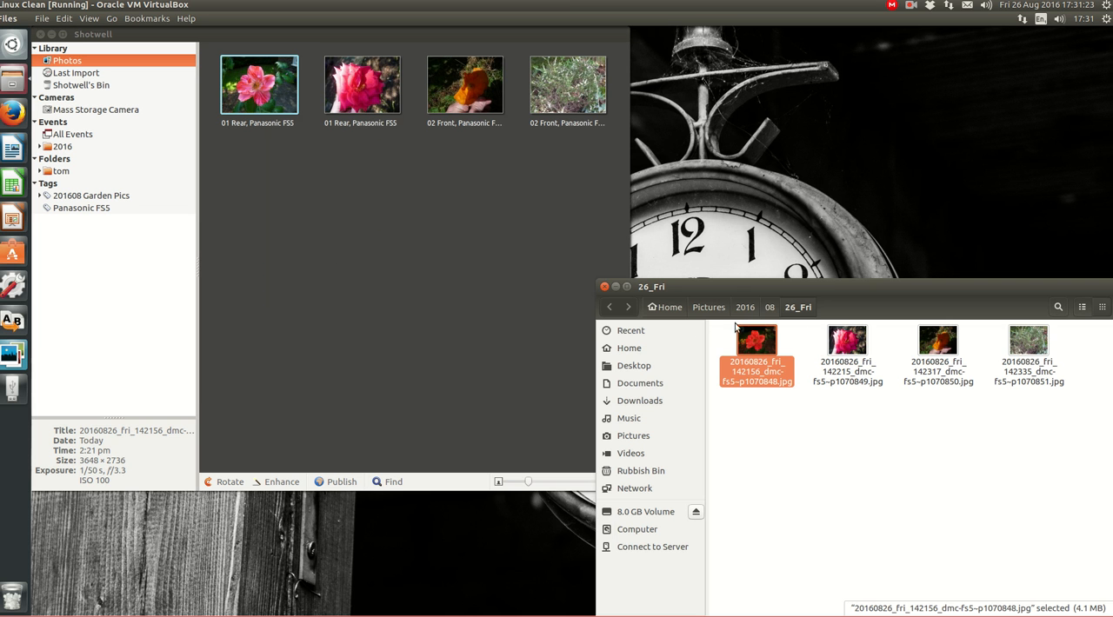
left_click_drag(823, 283, 599, 197)
left_click(543, 343)
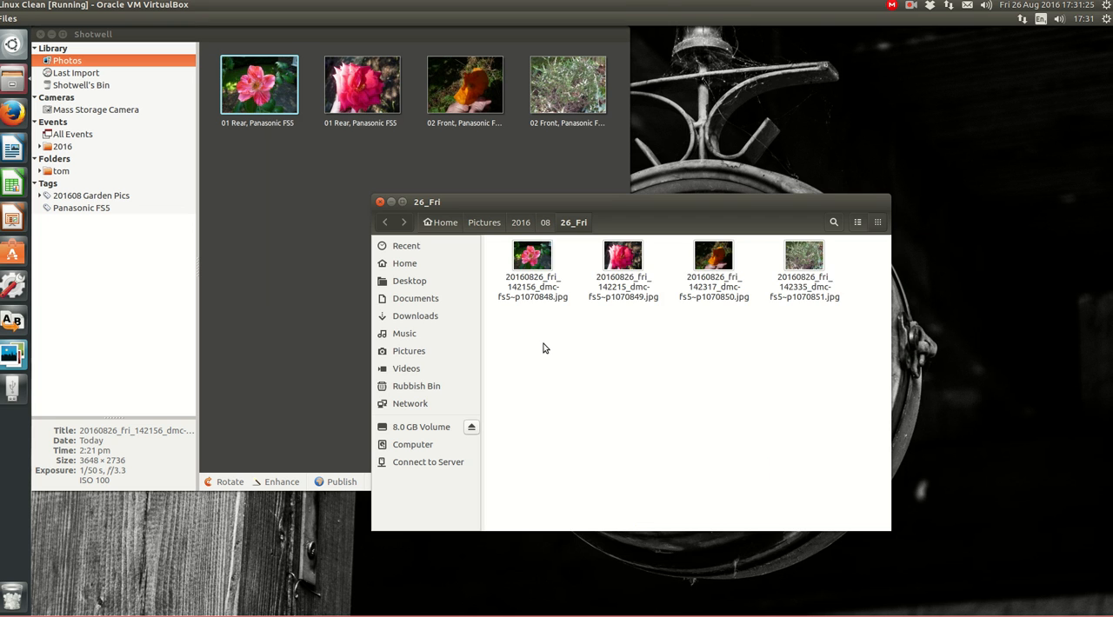
key("ctrl+1")
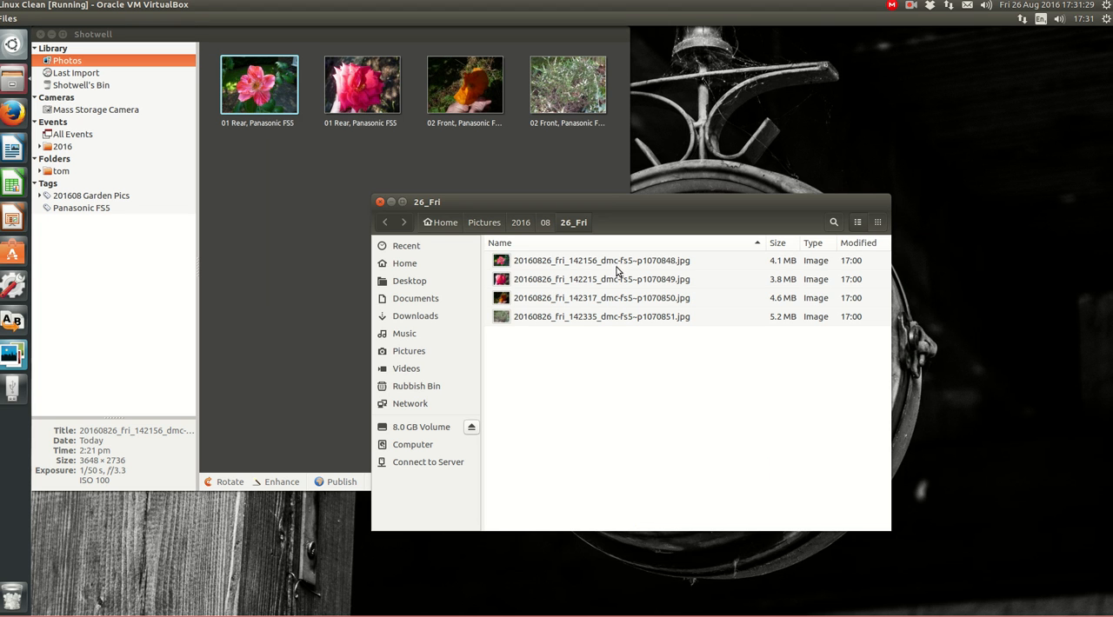
Examine the image metadata in the properties of 20160826_fri_142156_dmc-fs5~p1070848.jpg, widening the window to read the date taken and keywords
right_click(506, 263)
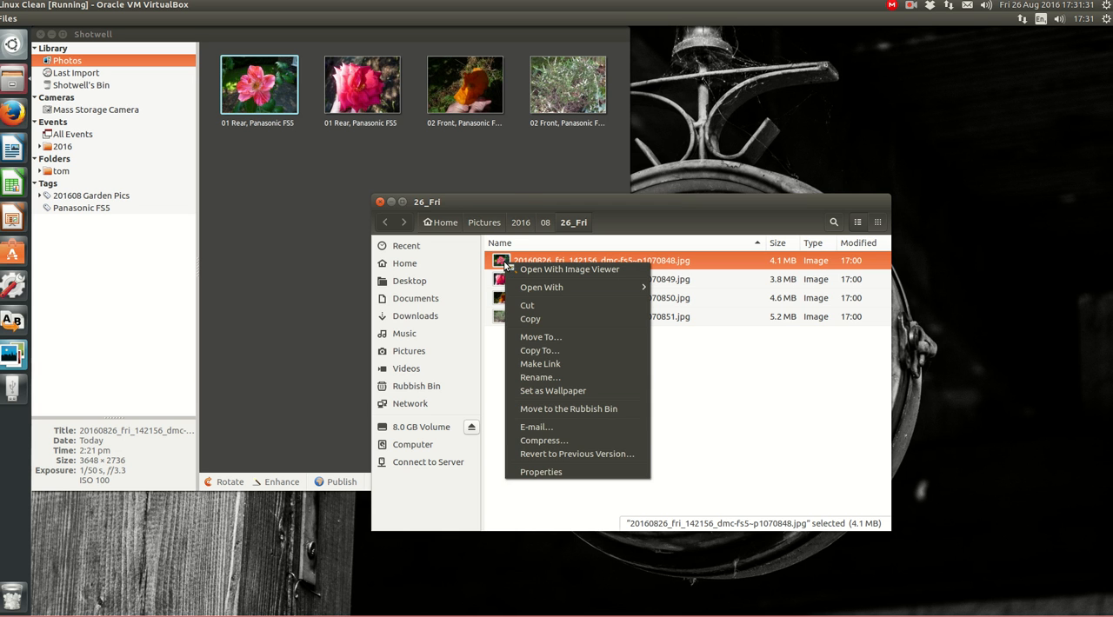
left_click(557, 471)
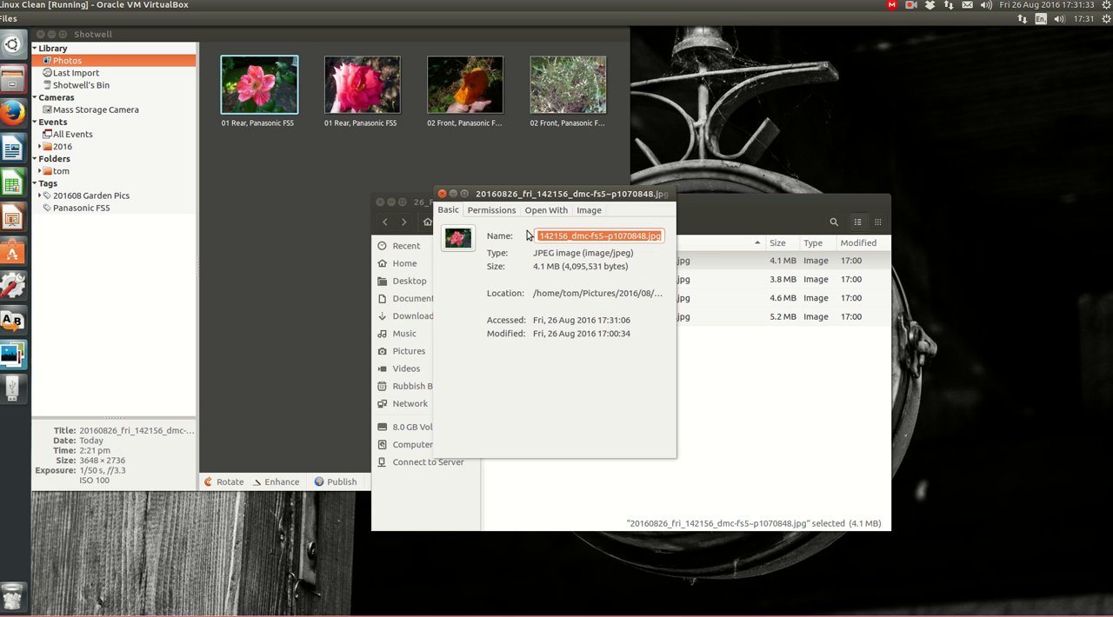
left_click(588, 211)
left_click_drag(613, 195, 562, 134)
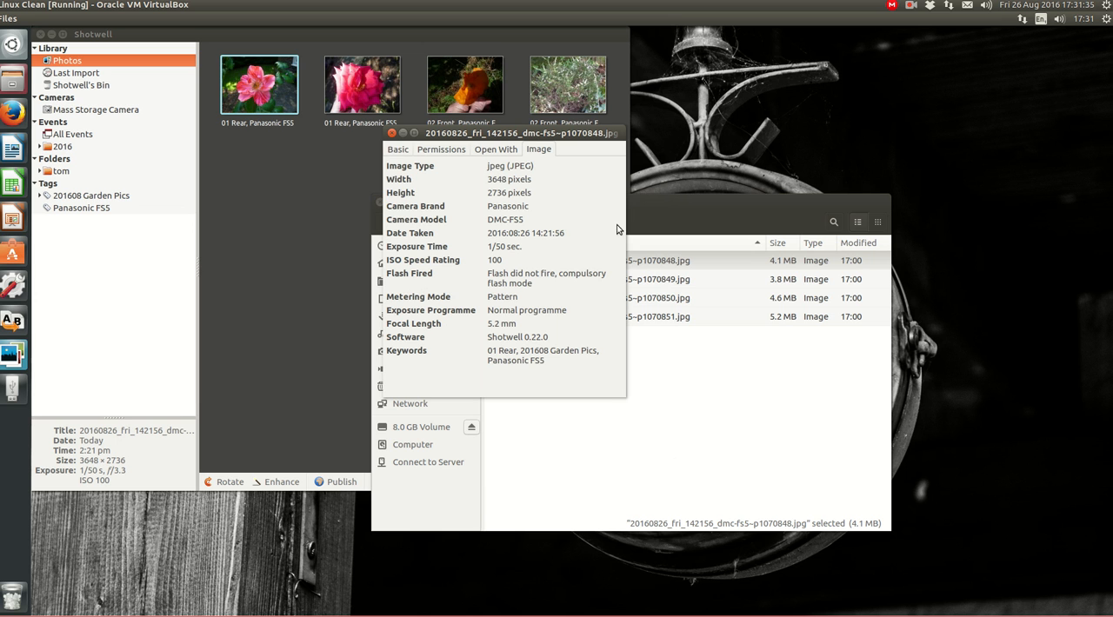
left_click_drag(626, 239, 855, 245)
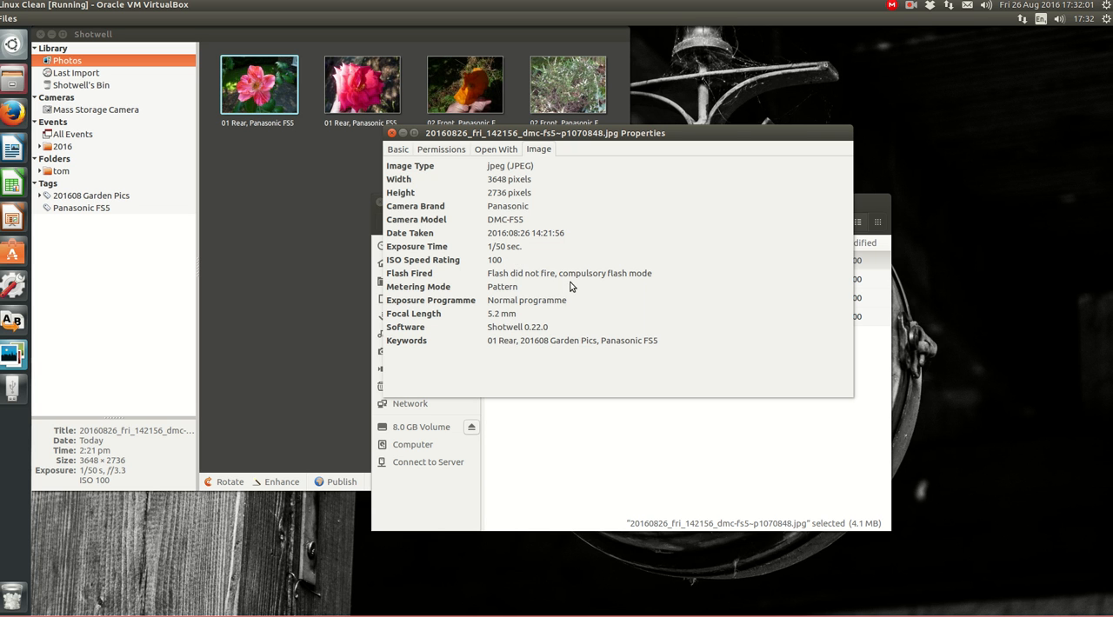
Close the photo's properties, the 26_Fri folder window and Shotwell, returning to the empty desktop
left_click(392, 133)
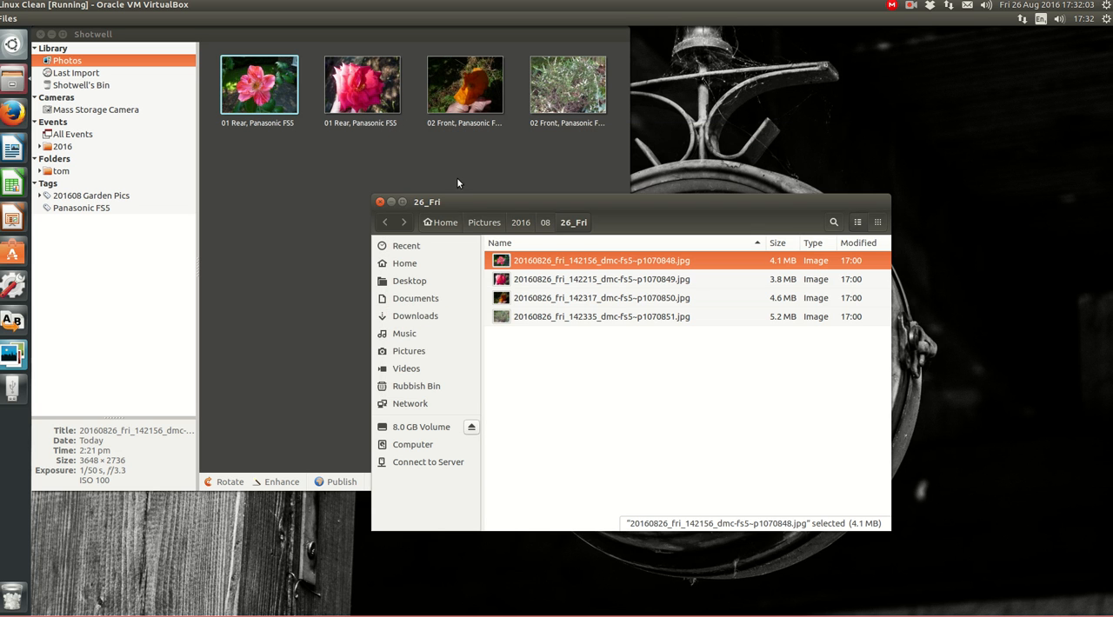
left_click(380, 202)
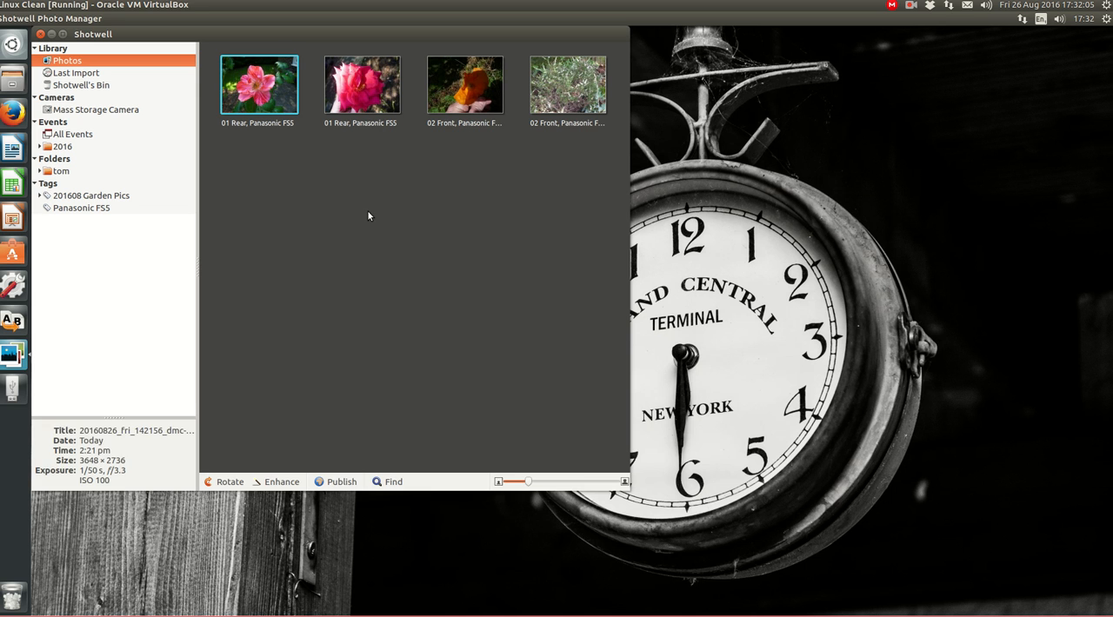
left_click(40, 33)
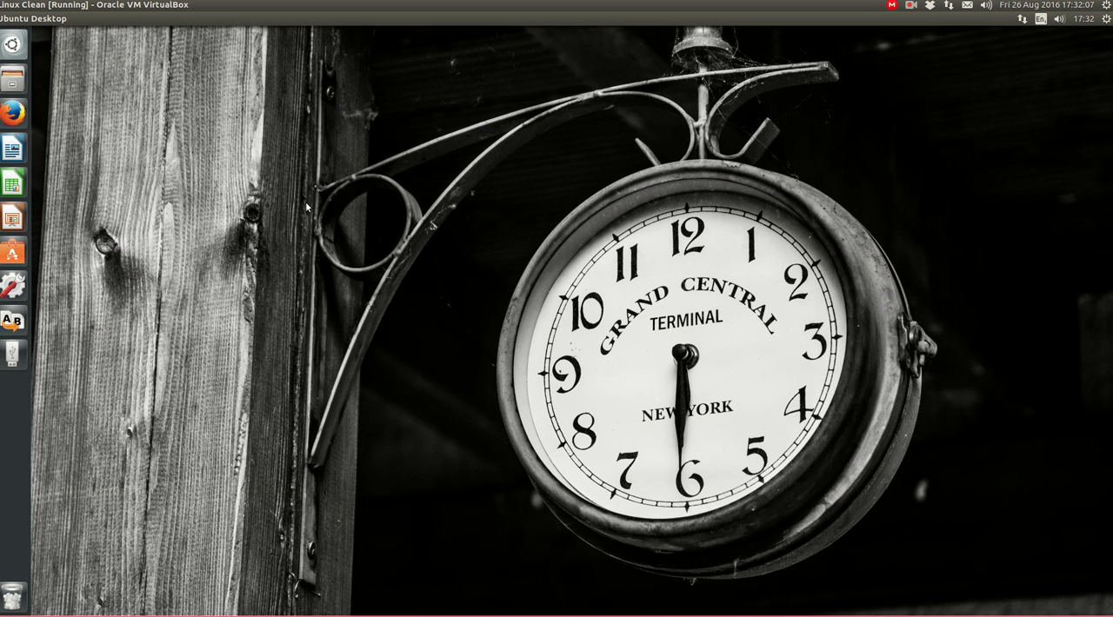